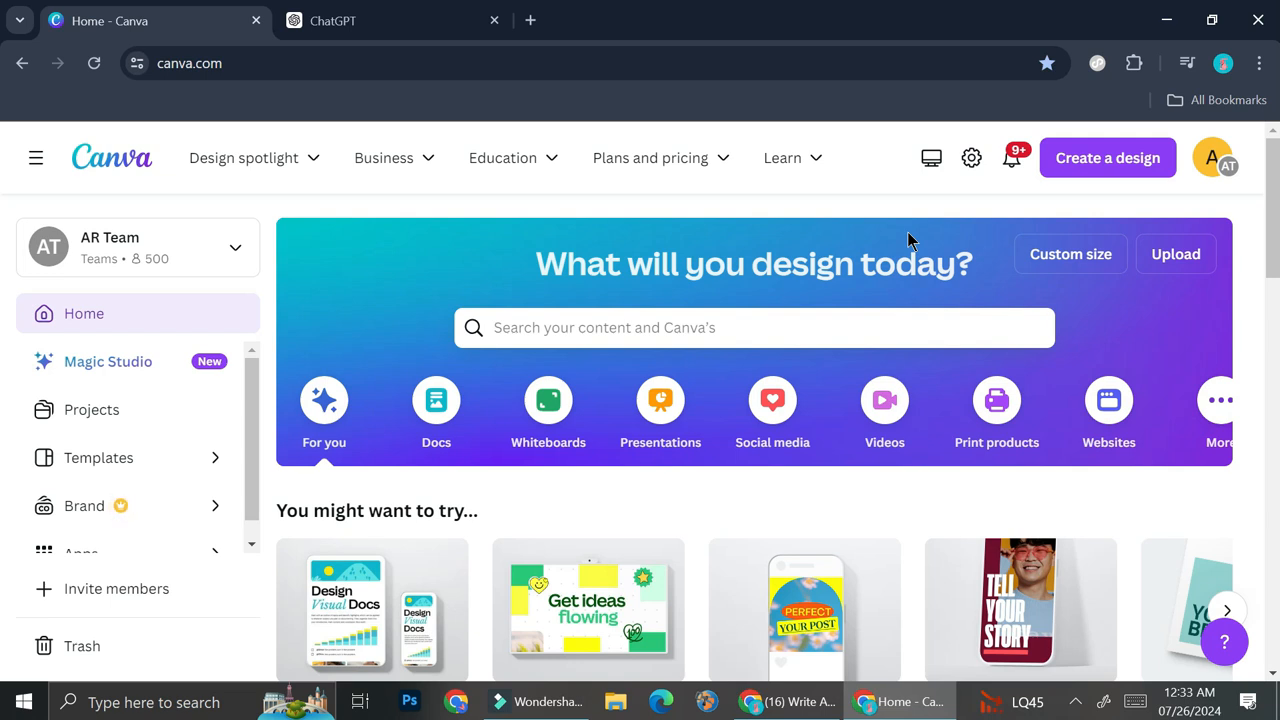
Search Canva's content for "Journal"
{"action": "left_click", "coordinate": [802, 310]}
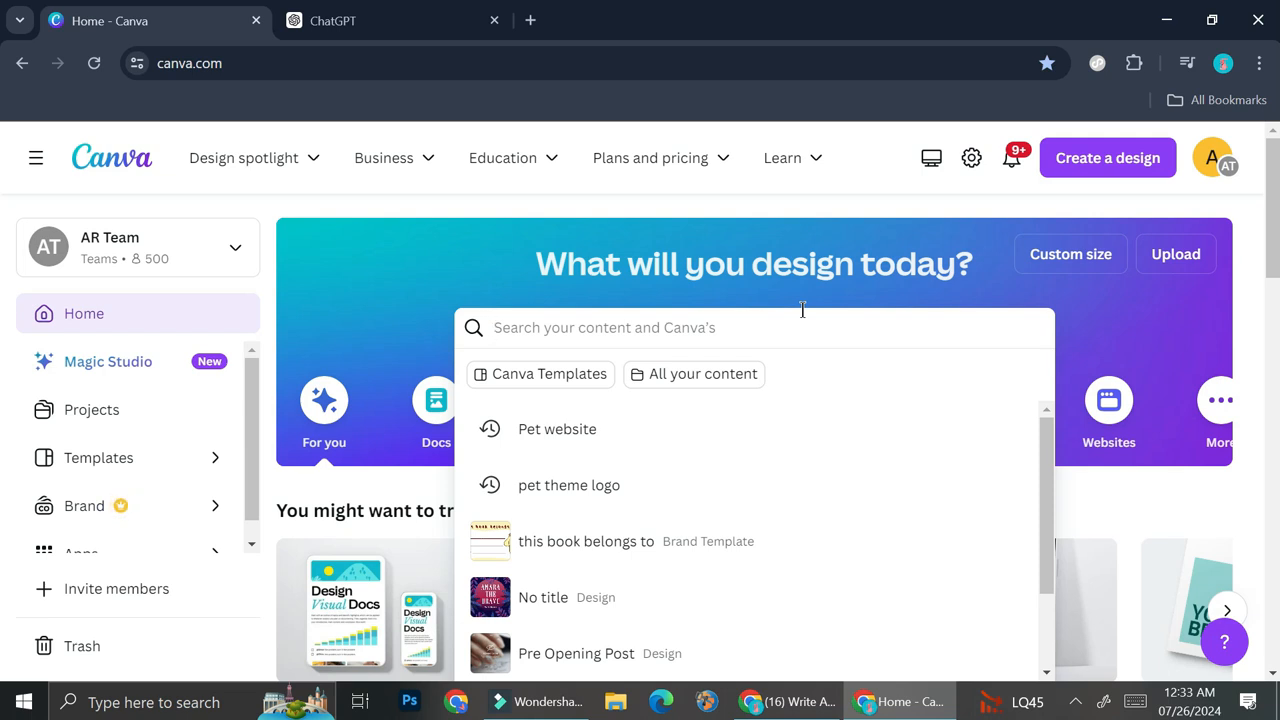
{"action": "type", "text": "J"}
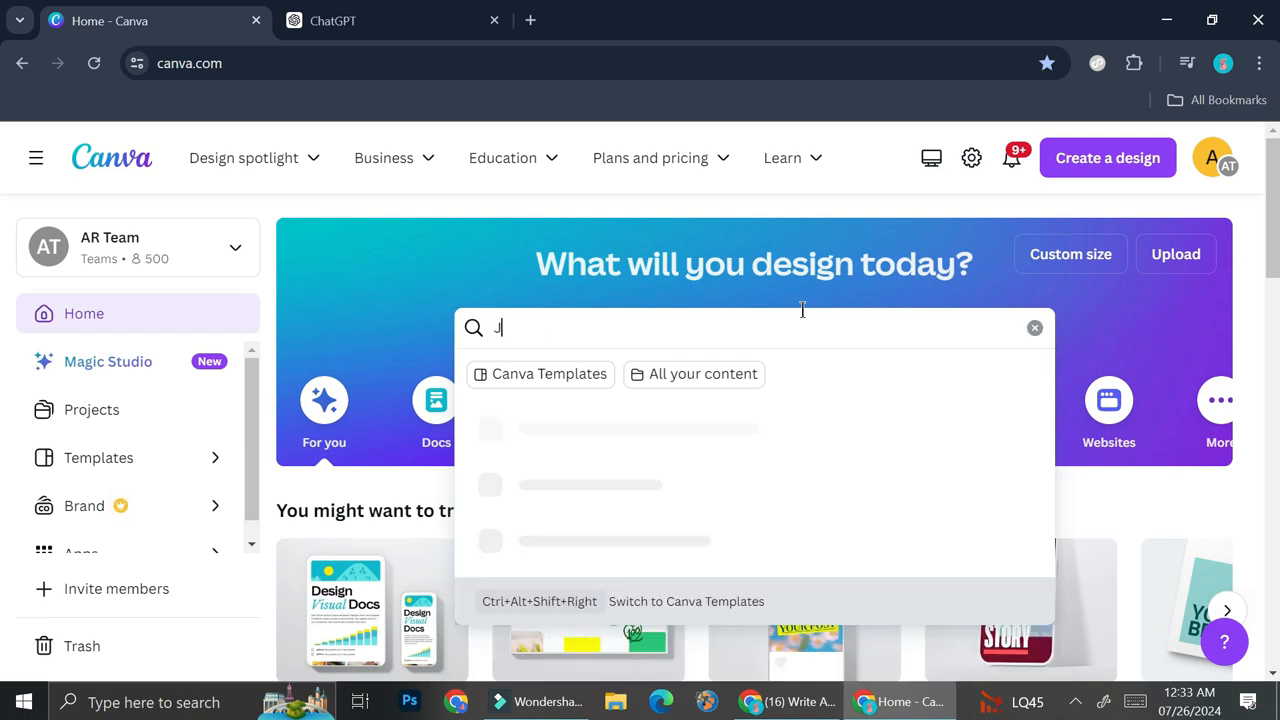
{"action": "type", "text": "ourn"}
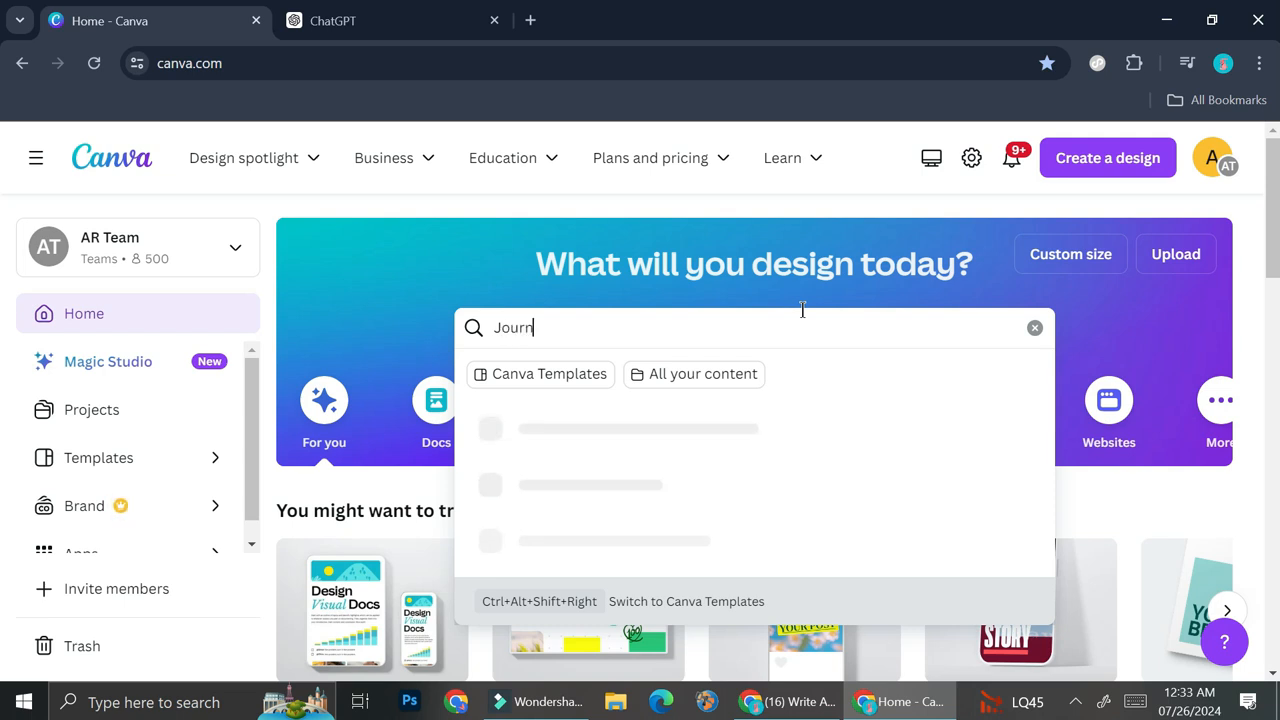
{"action": "key", "text": "Return"}
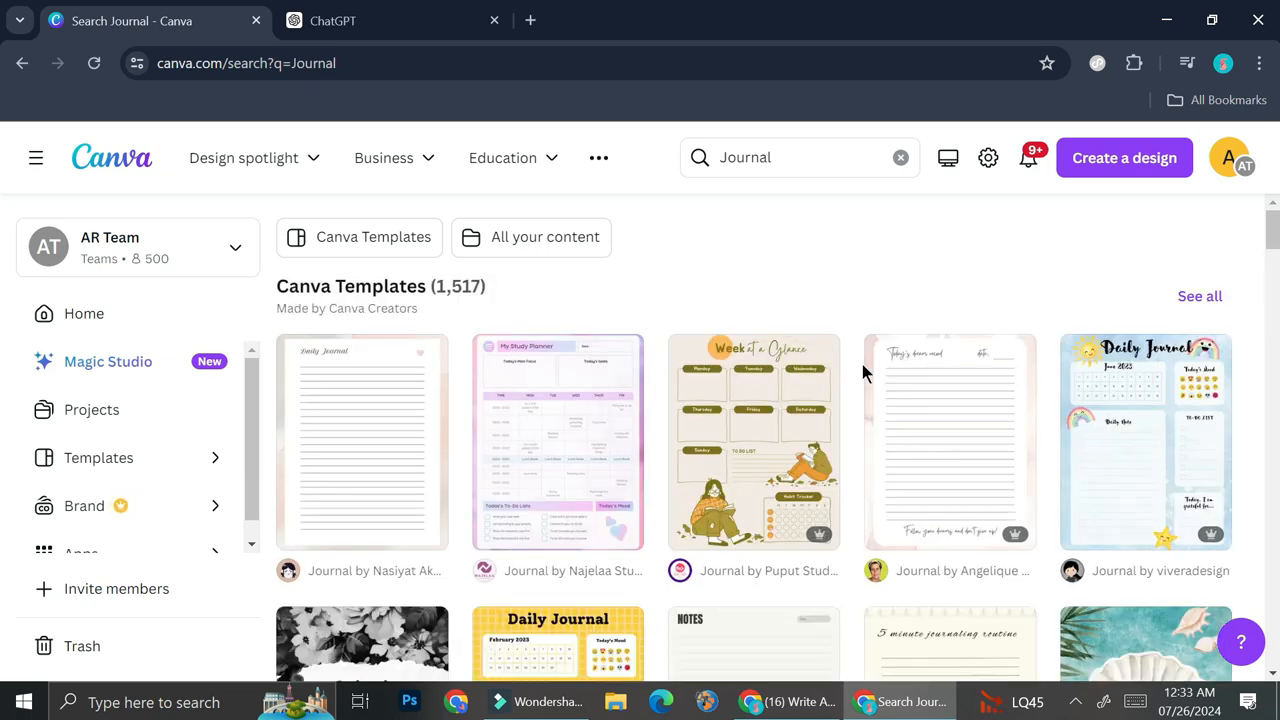
Look through the journal template results for cover and page design ideas
{"action": "scroll", "coordinate": [862, 364], "scroll_direction": "down", "scroll_amount": 2}
{"action": "scroll", "coordinate": [790, 382], "scroll_direction": "down", "scroll_amount": 4}
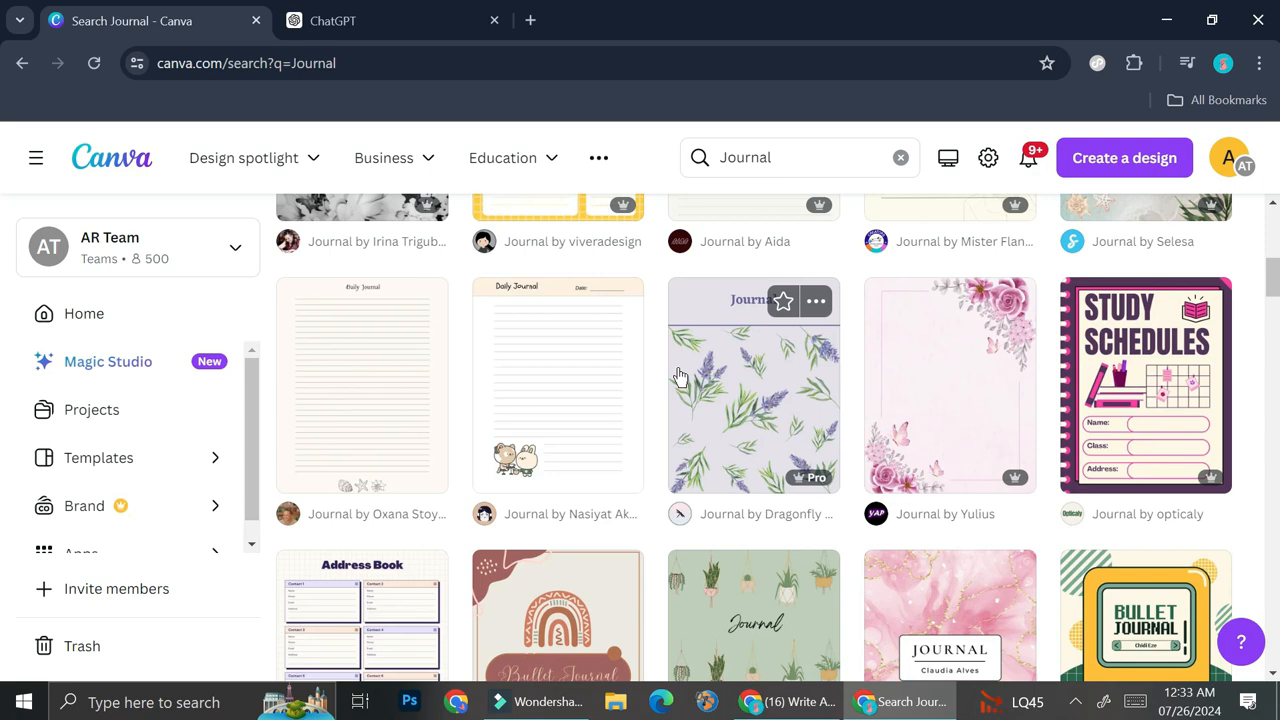
{"action": "scroll", "coordinate": [678, 375], "scroll_direction": "down", "scroll_amount": 3}
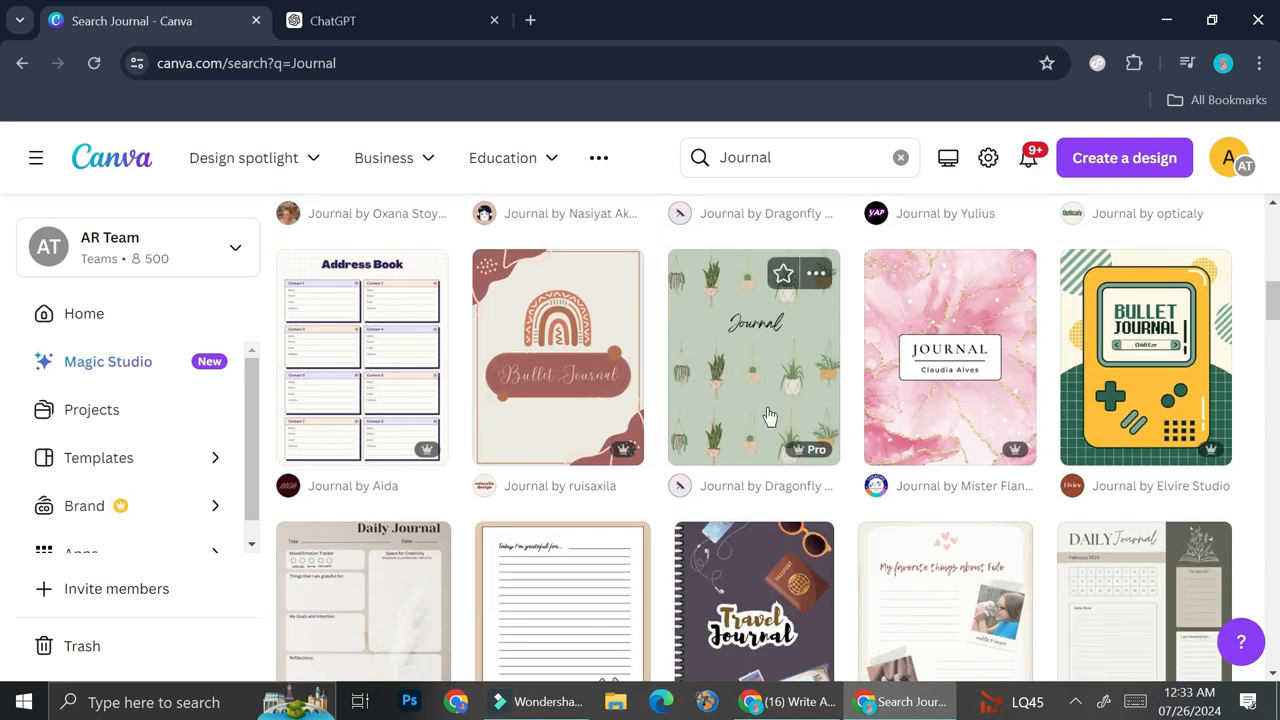
{"action": "scroll", "coordinate": [769, 416], "scroll_direction": "down", "scroll_amount": 1}
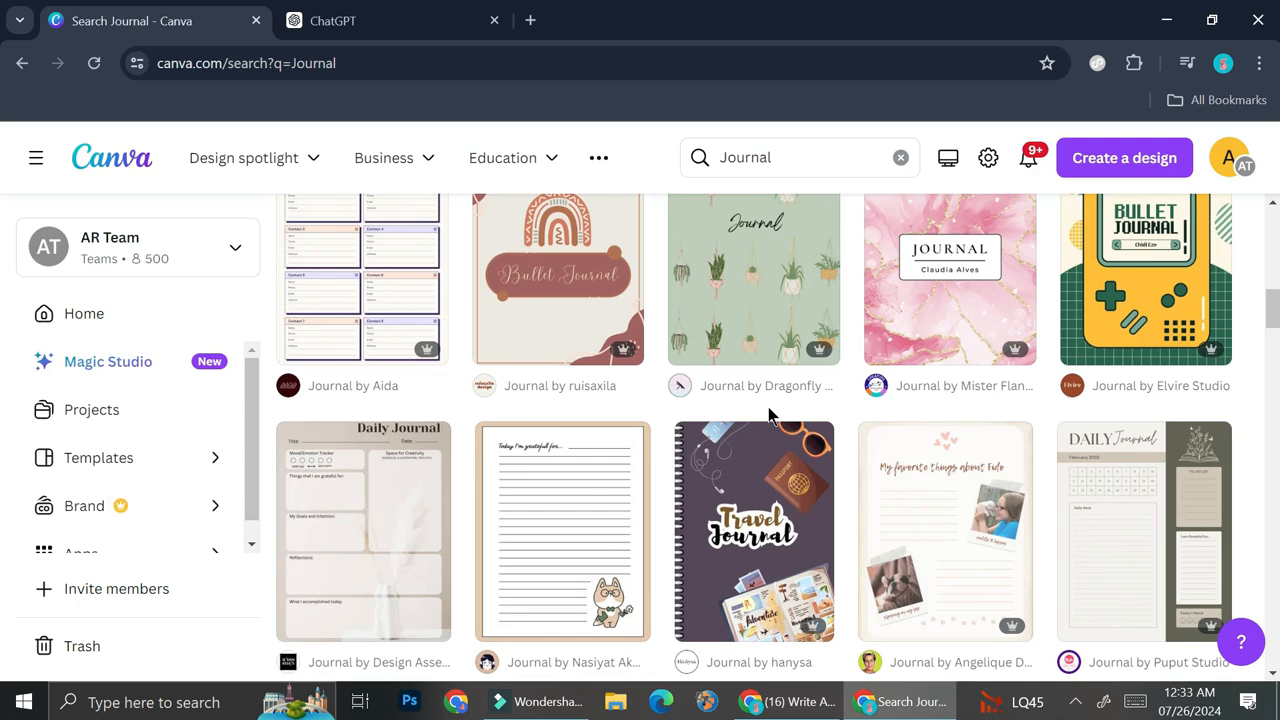
{"action": "scroll", "coordinate": [770, 416], "scroll_direction": "down", "scroll_amount": 2}
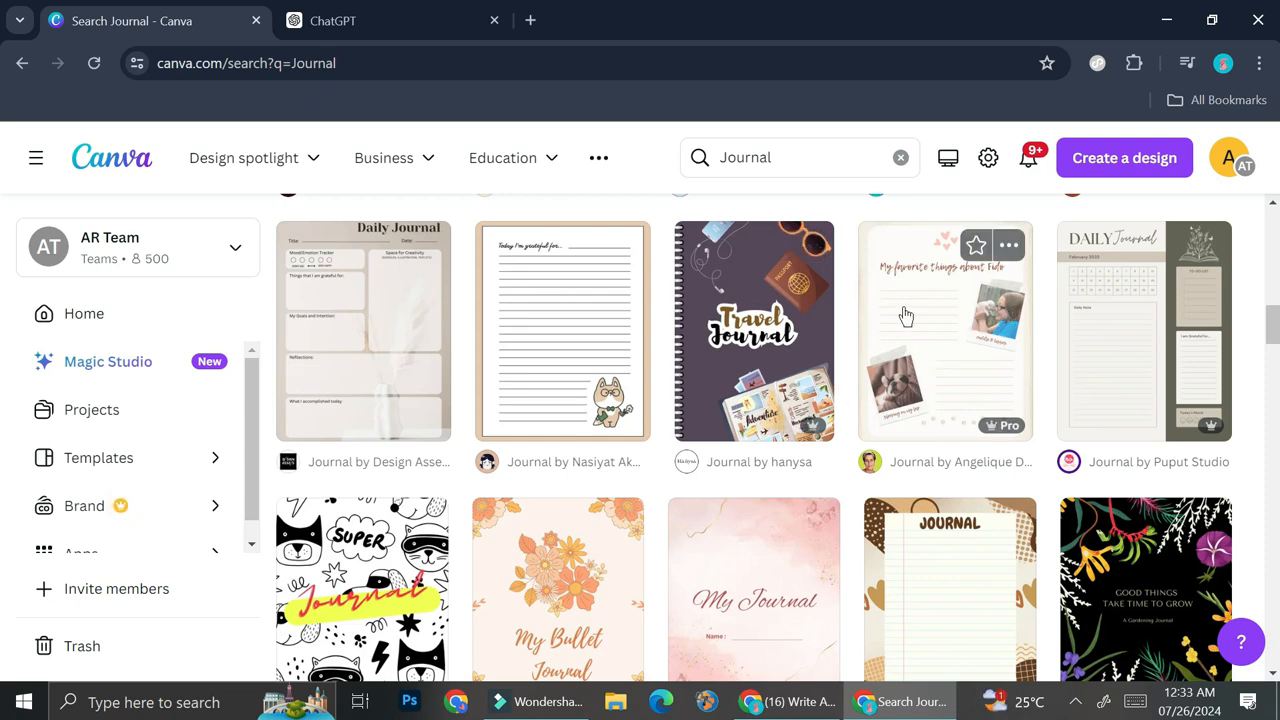
{"action": "scroll", "coordinate": [740, 392], "scroll_direction": "down", "scroll_amount": 7}
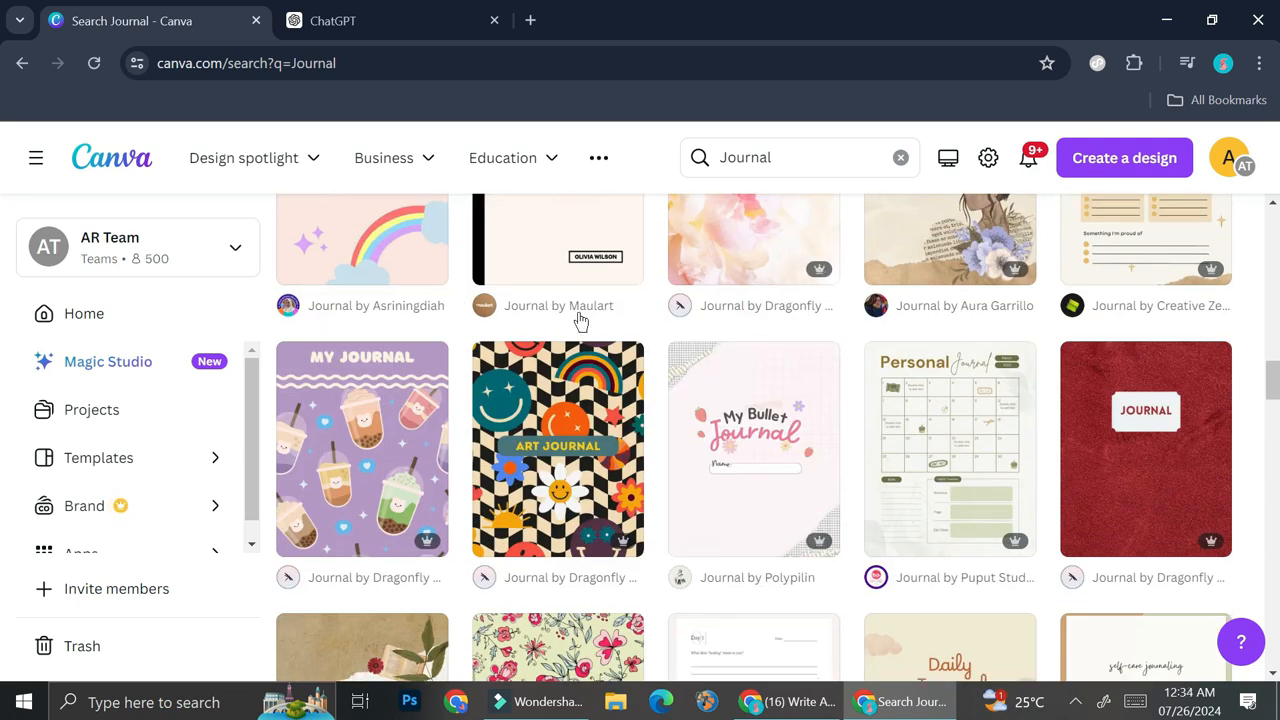
{"action": "scroll", "coordinate": [818, 371], "scroll_direction": "down", "scroll_amount": 2}
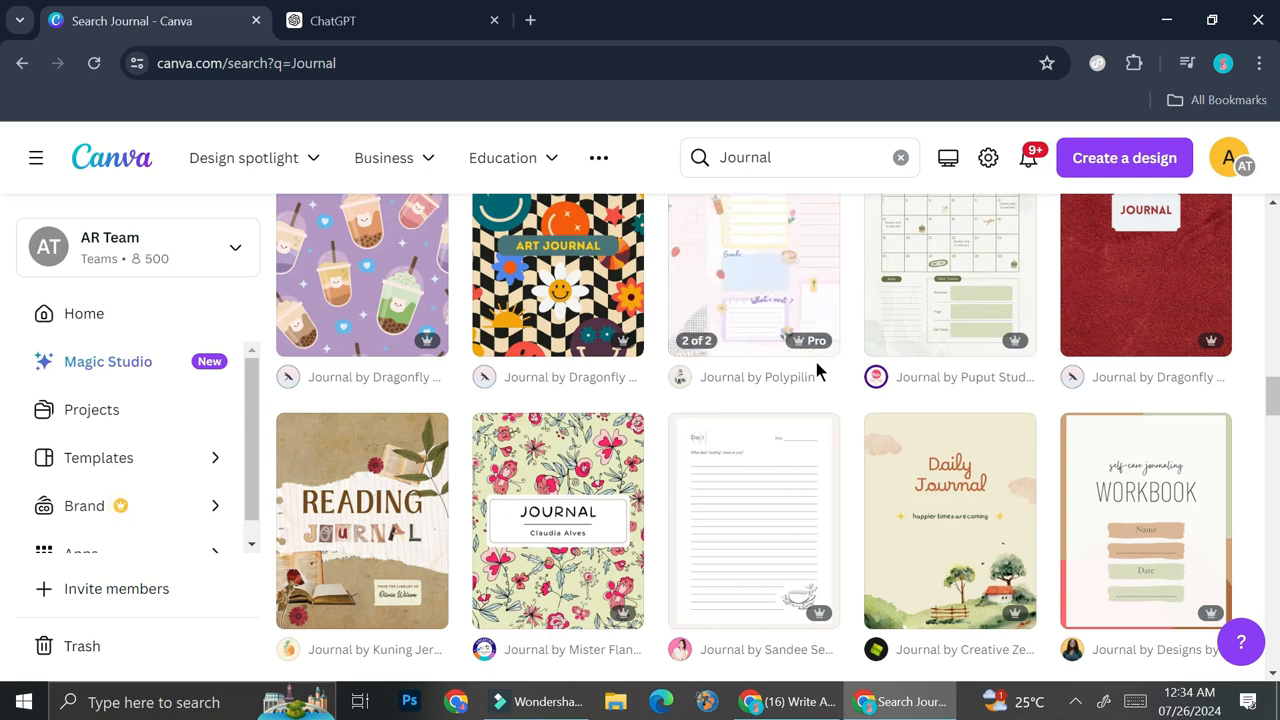
{"action": "scroll", "coordinate": [816, 370], "scroll_direction": "up", "scroll_amount": 3}
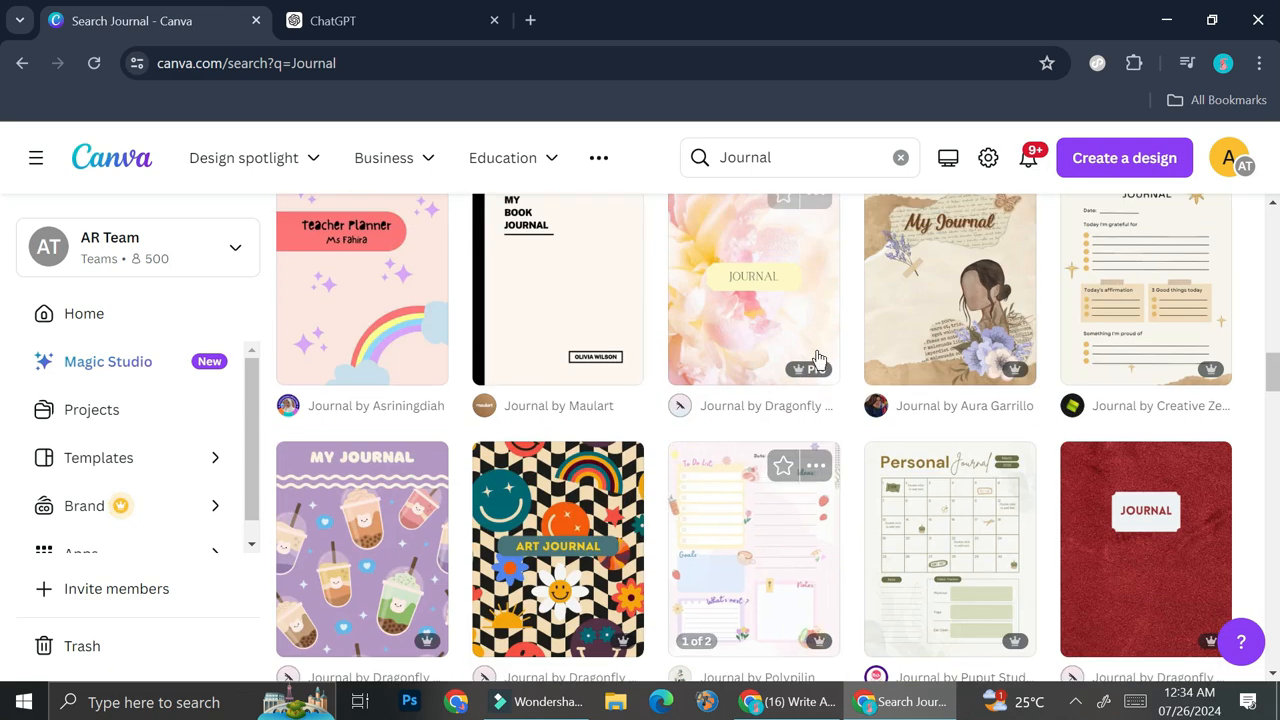
Create a new blank design with the recent custom size 6 × 9 in
{"action": "left_click", "coordinate": [1085, 165]}
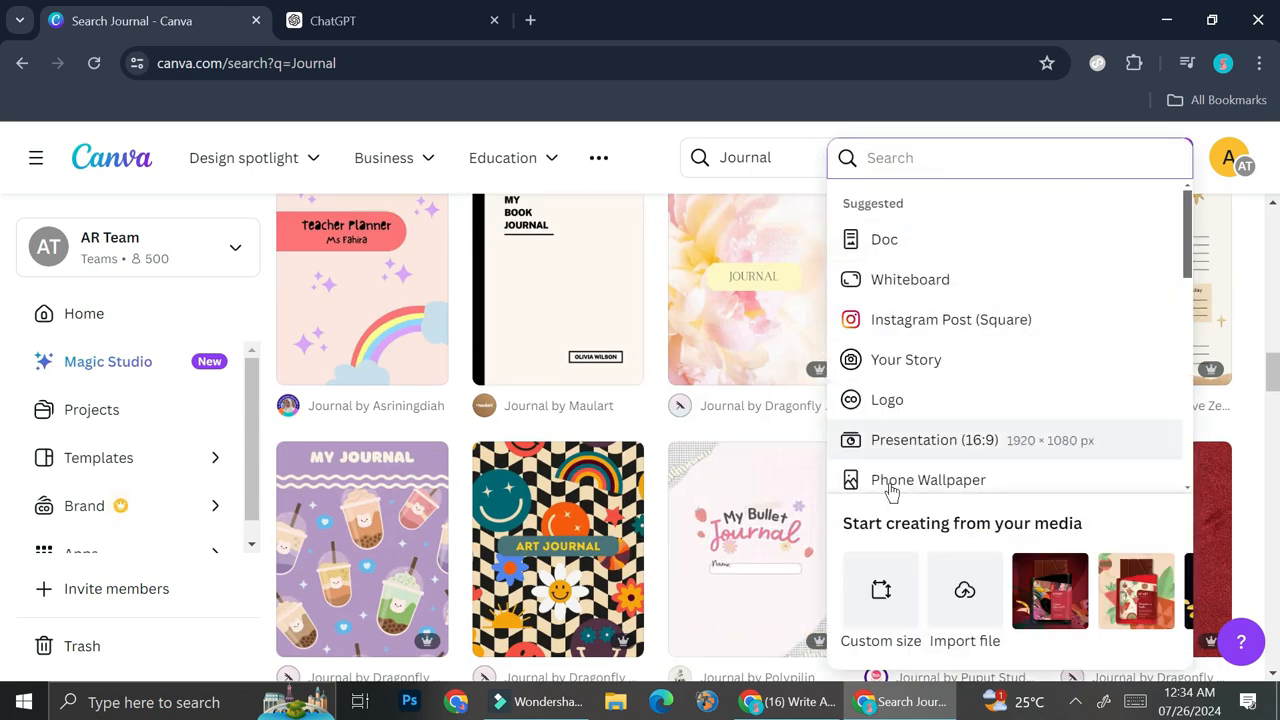
{"action": "left_click", "coordinate": [877, 595]}
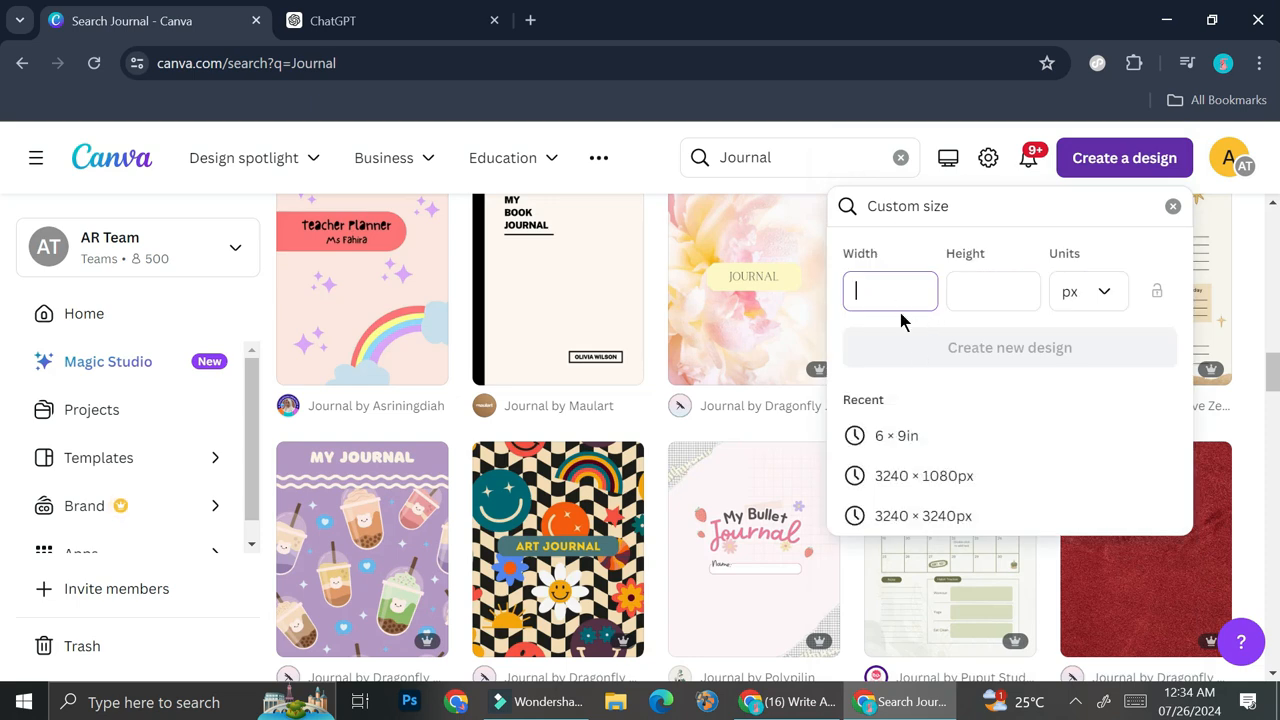
{"action": "left_click", "coordinate": [920, 440]}
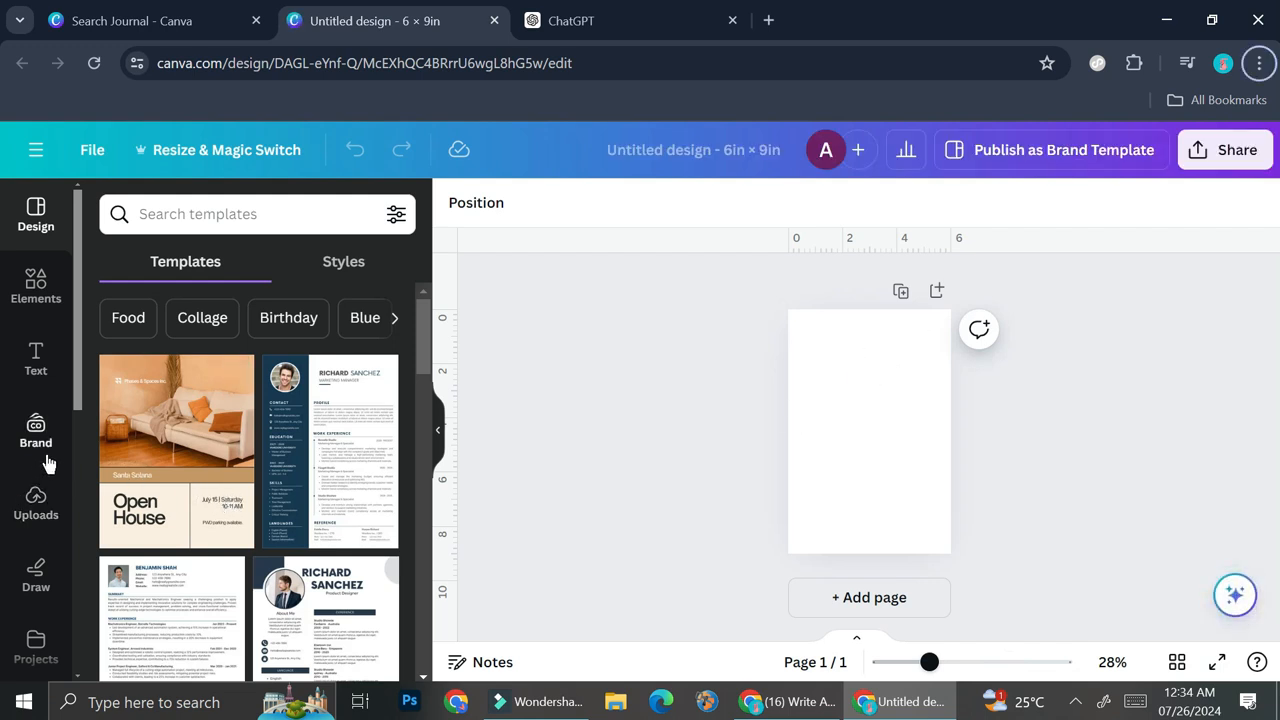
Search the design templates for "journal cover"
{"action": "left_click", "coordinate": [280, 212]}
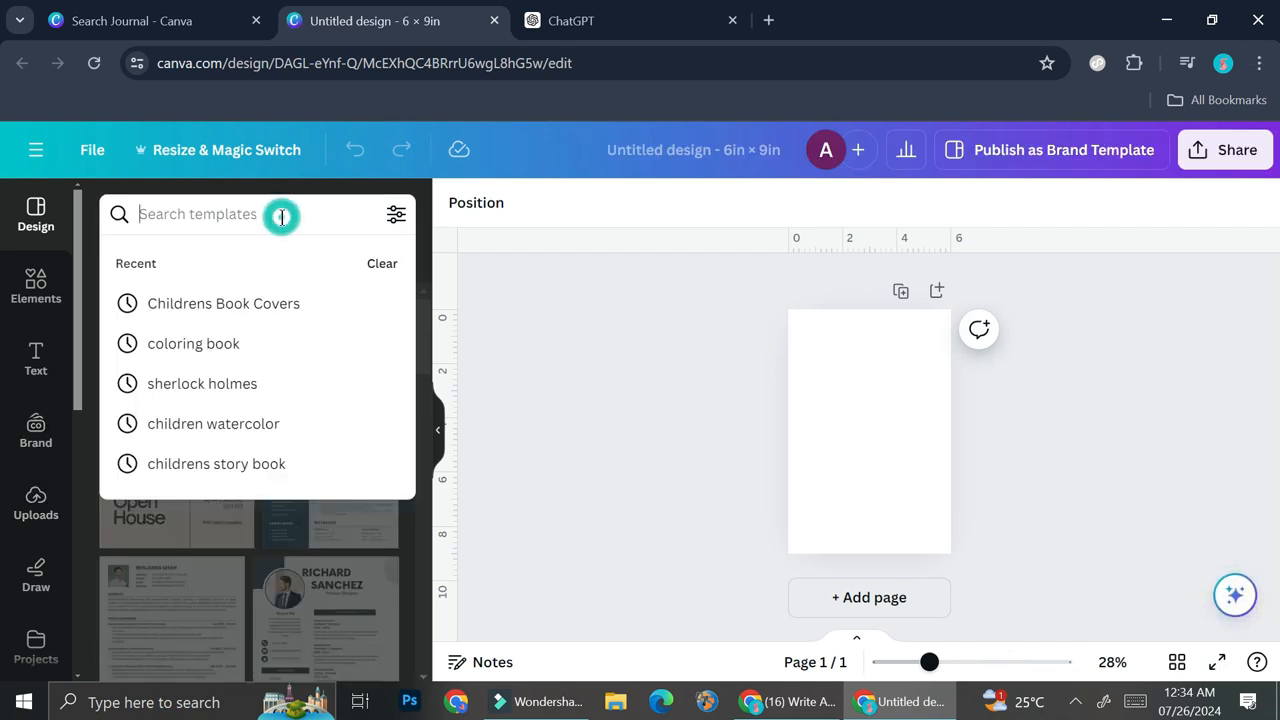
{"action": "type", "text": "journ"}
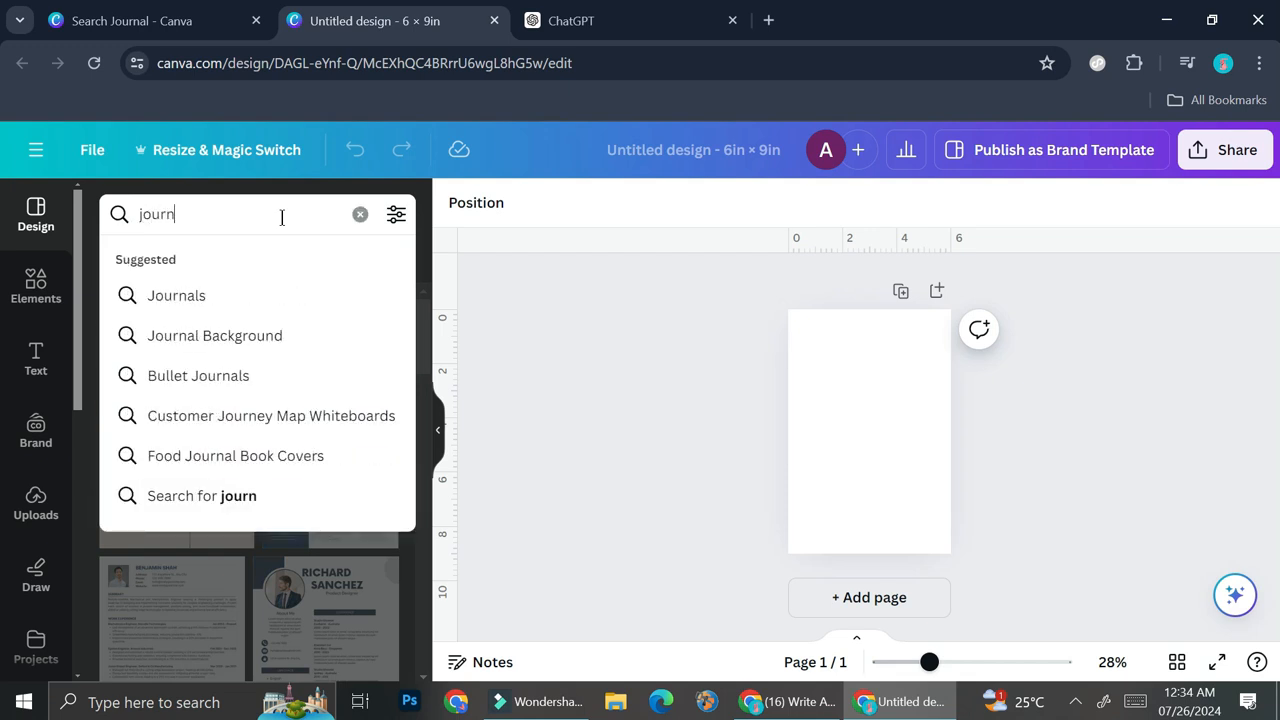
{"action": "type", "text": "al cov"}
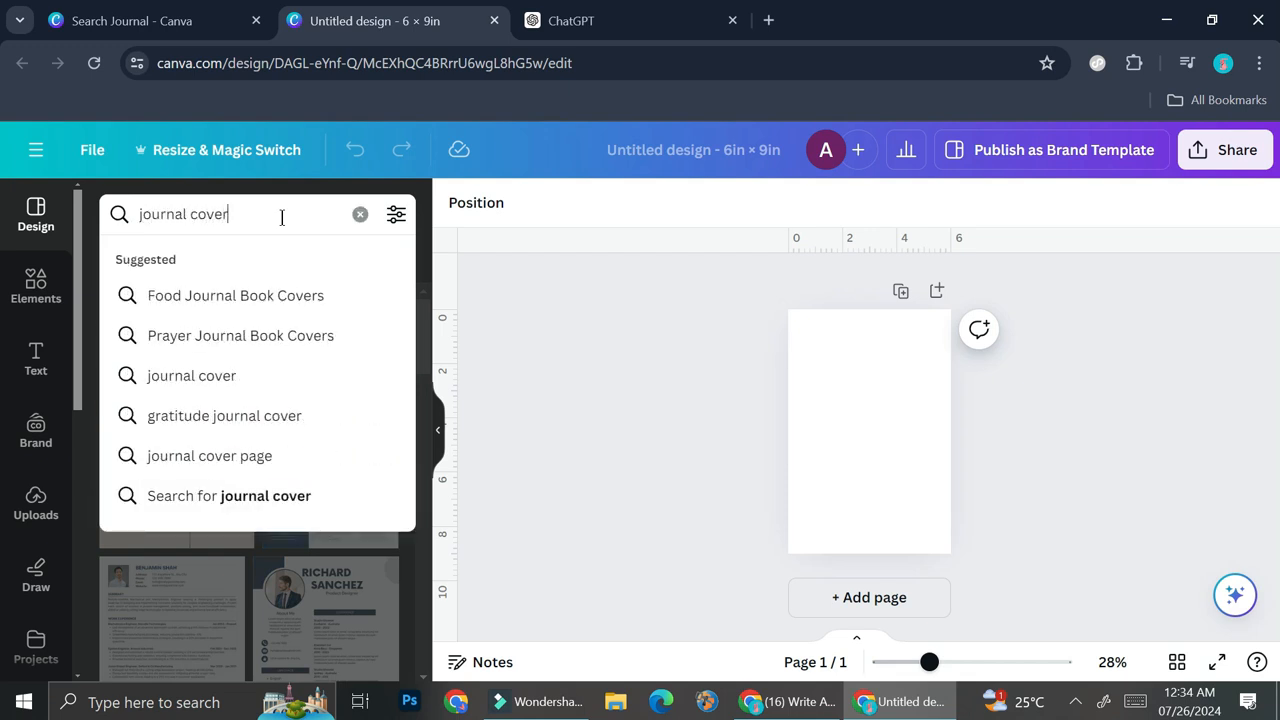
{"action": "type", "text": "er"}
{"action": "key", "text": "Return"}
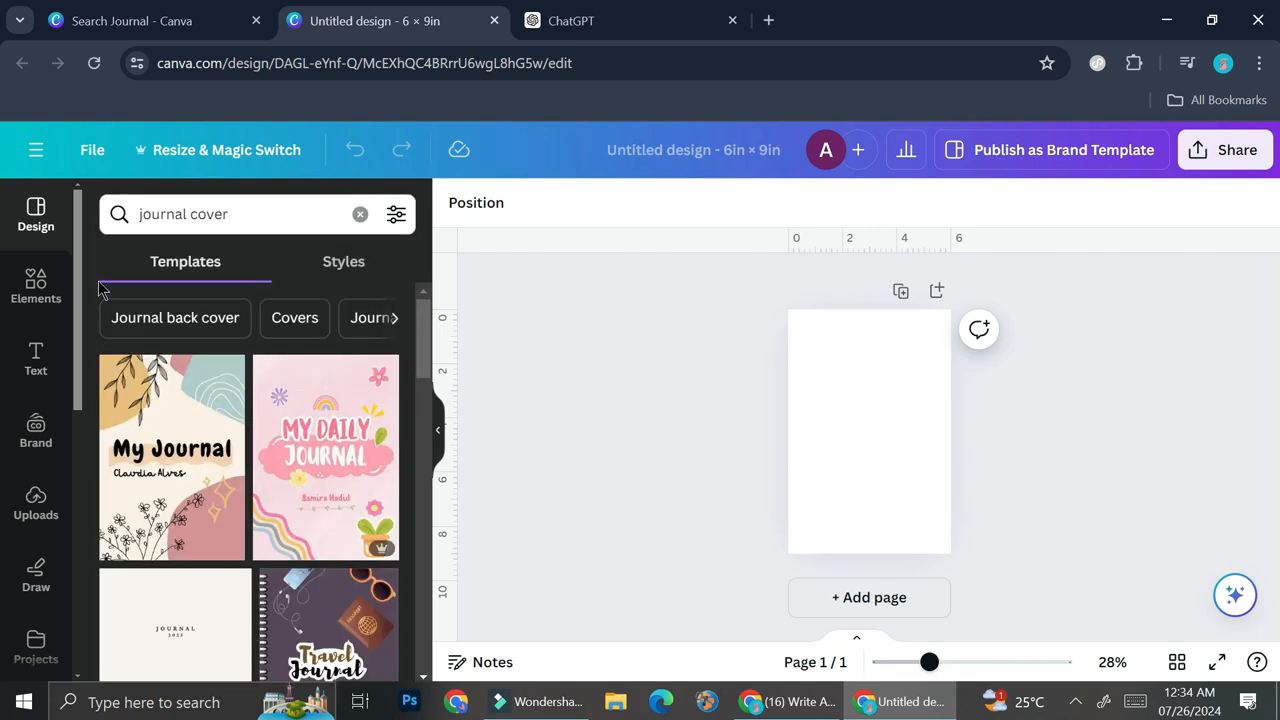
Open the Magic Media image generator from the apps and choose the Watercolour style
{"action": "scroll", "coordinate": [40, 366], "scroll_direction": "down", "scroll_amount": 3}
{"action": "left_click", "coordinate": [36, 512]}
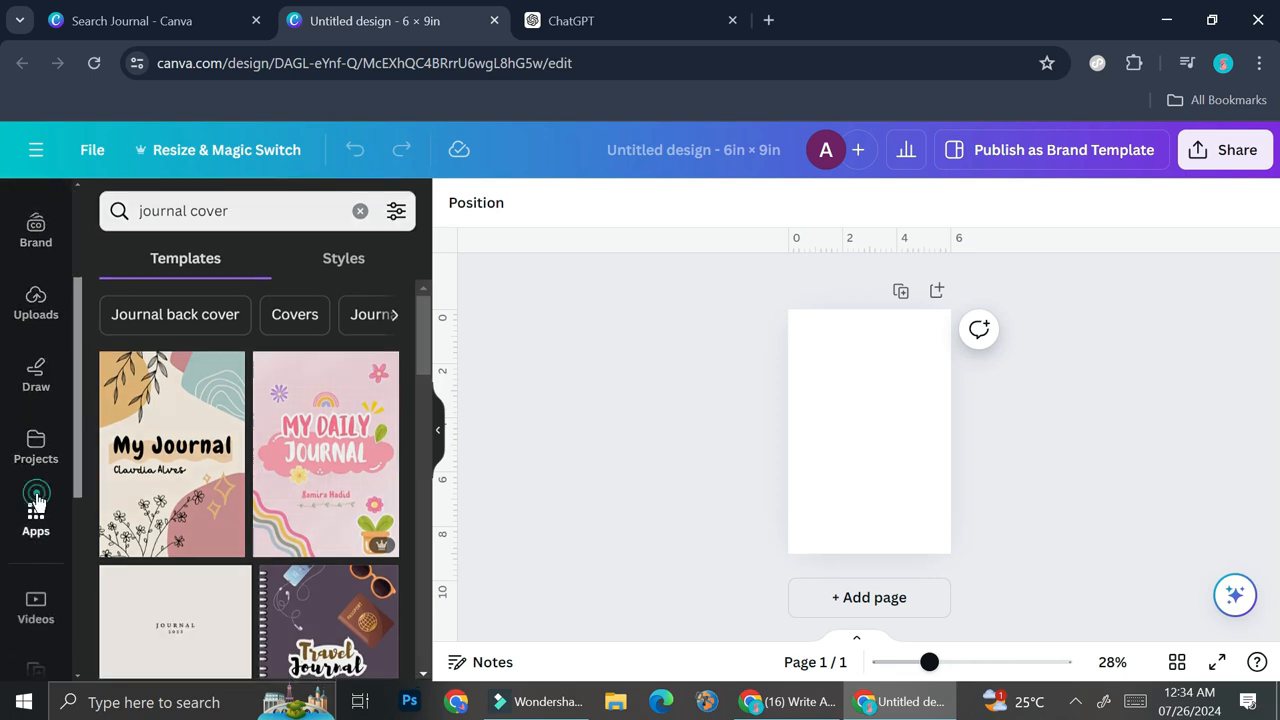
{"action": "scroll", "coordinate": [255, 440], "scroll_direction": "down", "scroll_amount": 10}
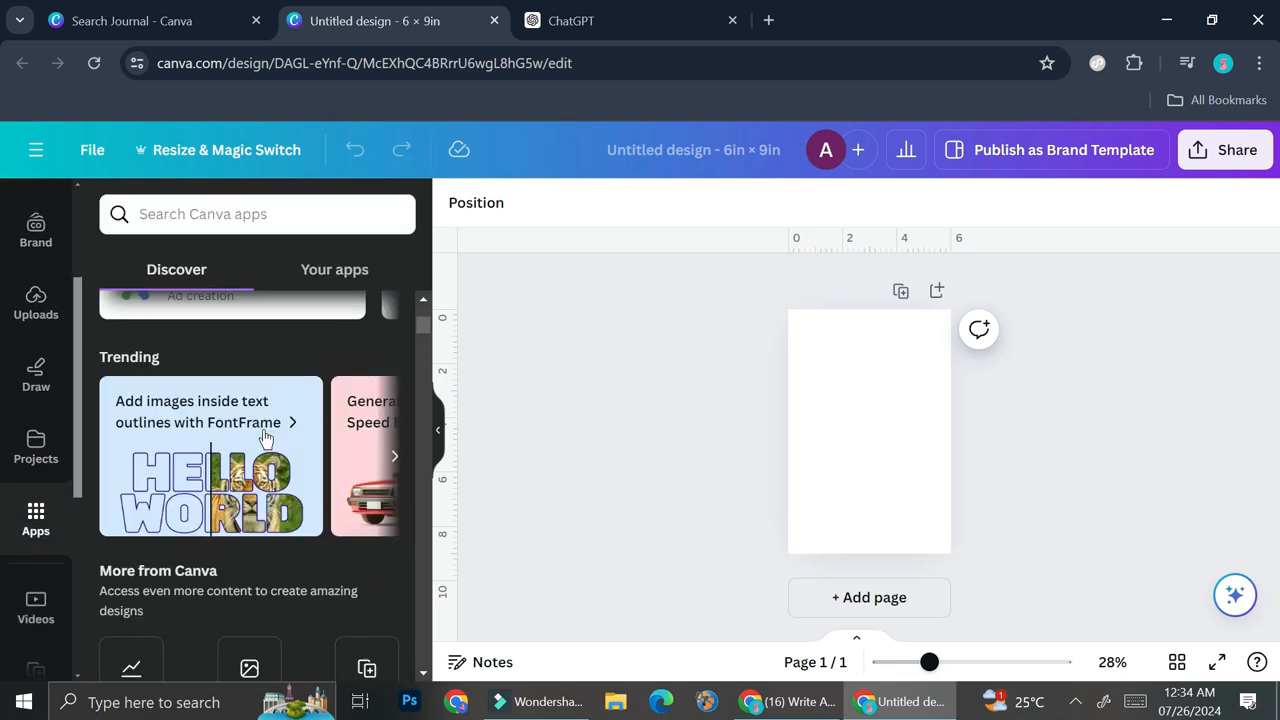
{"action": "scroll", "coordinate": [250, 440], "scroll_direction": "down", "scroll_amount": 4}
{"action": "scroll", "coordinate": [140, 400], "scroll_direction": "up", "scroll_amount": 3}
{"action": "left_click", "coordinate": [137, 395]}
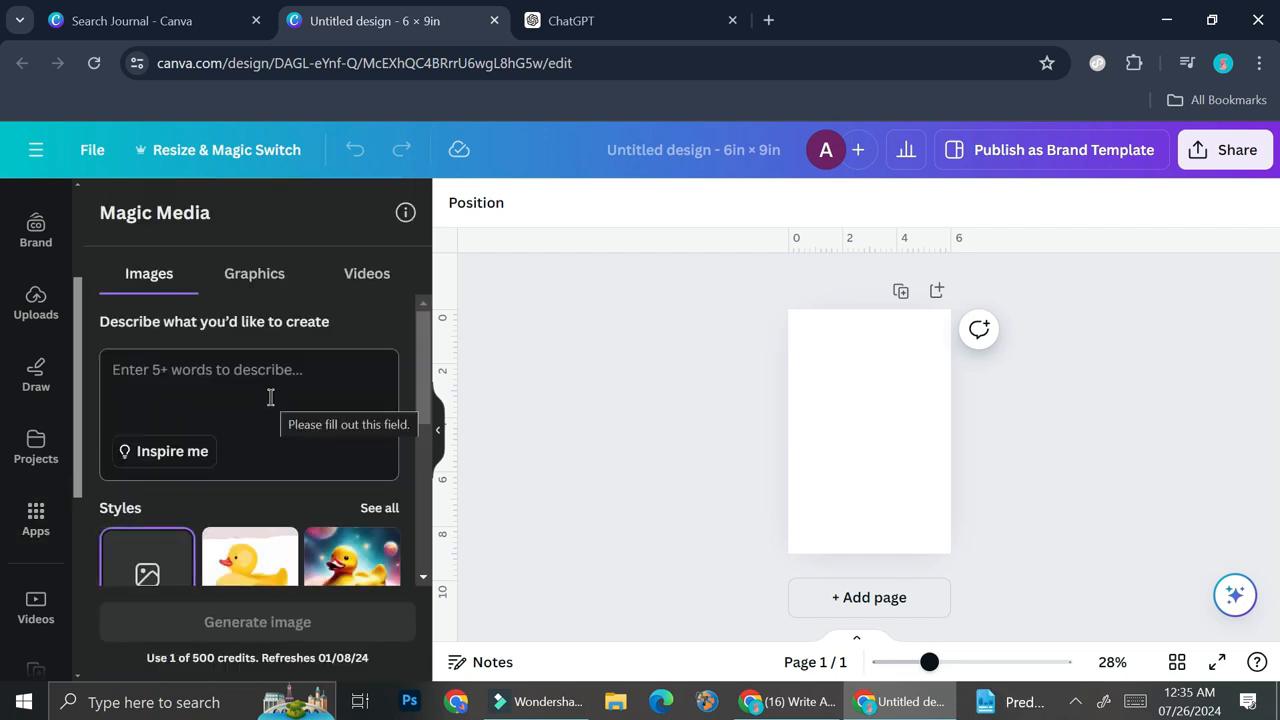
{"action": "scroll", "coordinate": [266, 520], "scroll_direction": "down", "scroll_amount": 1}
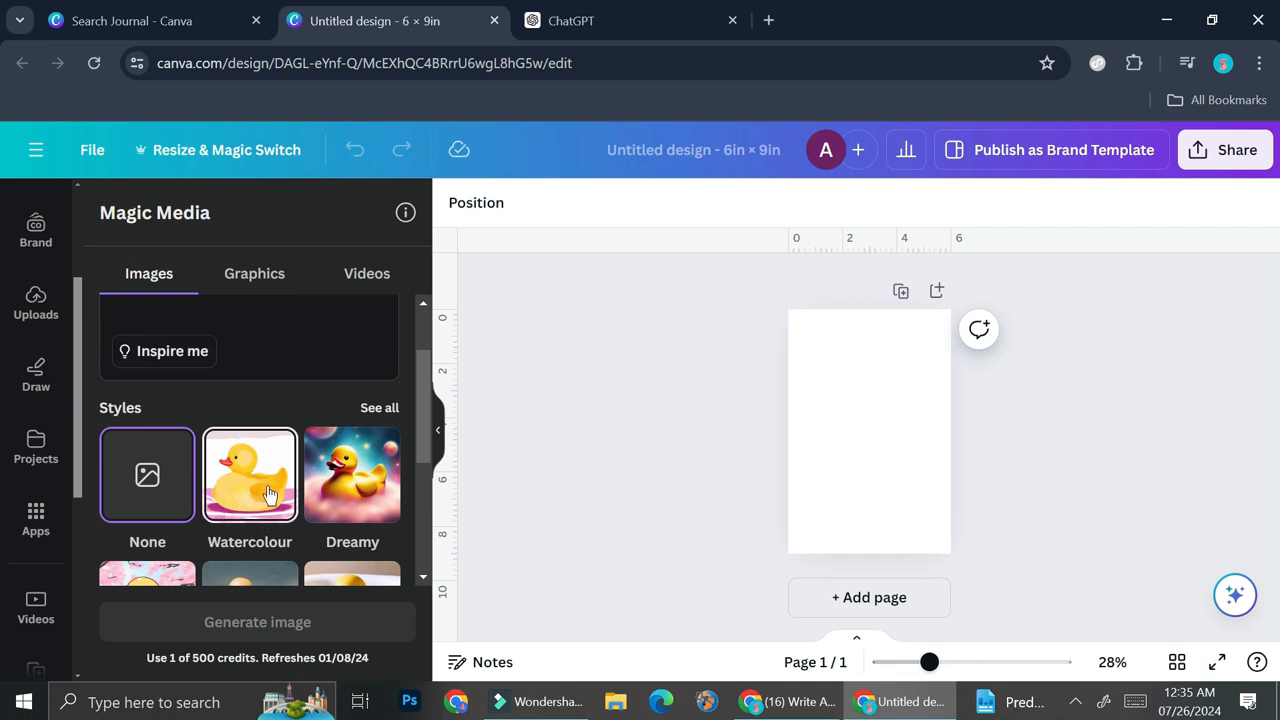
{"action": "left_click", "coordinate": [258, 495]}
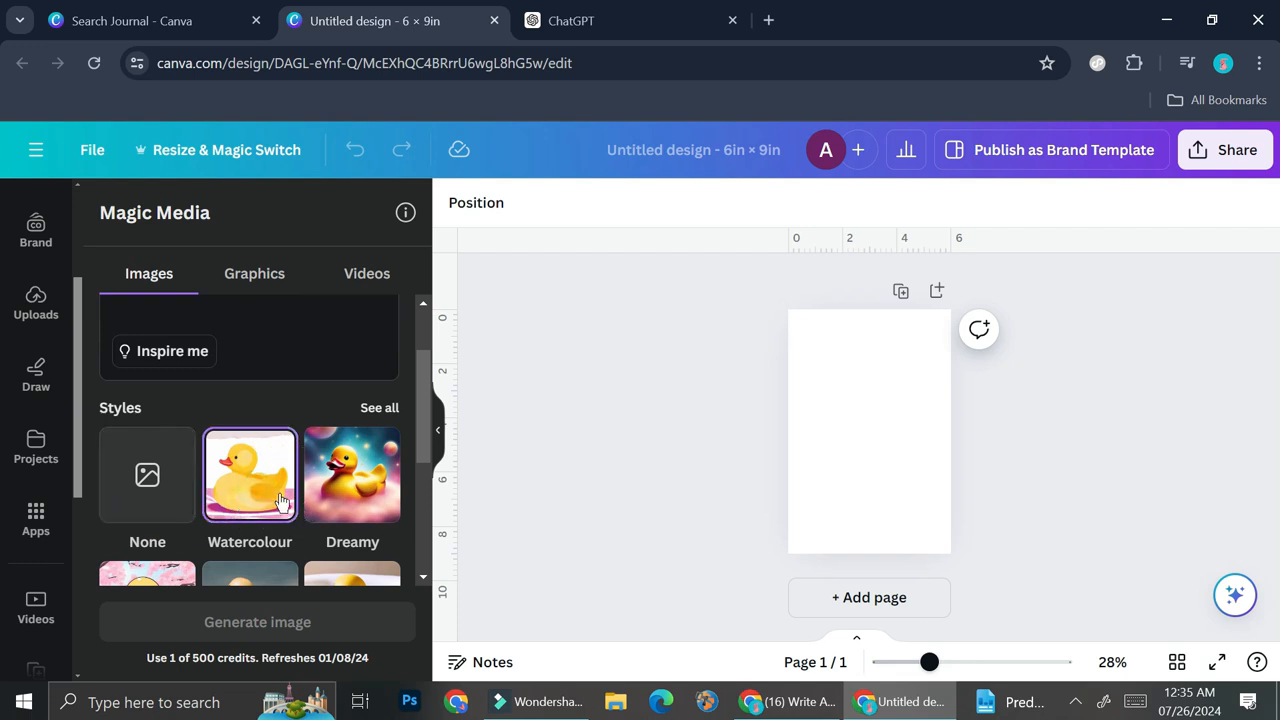
Generate images from the description "A woman walking at a park on autumn"
{"action": "scroll", "coordinate": [262, 424], "scroll_direction": "up", "scroll_amount": 1}
{"action": "left_click", "coordinate": [264, 400]}
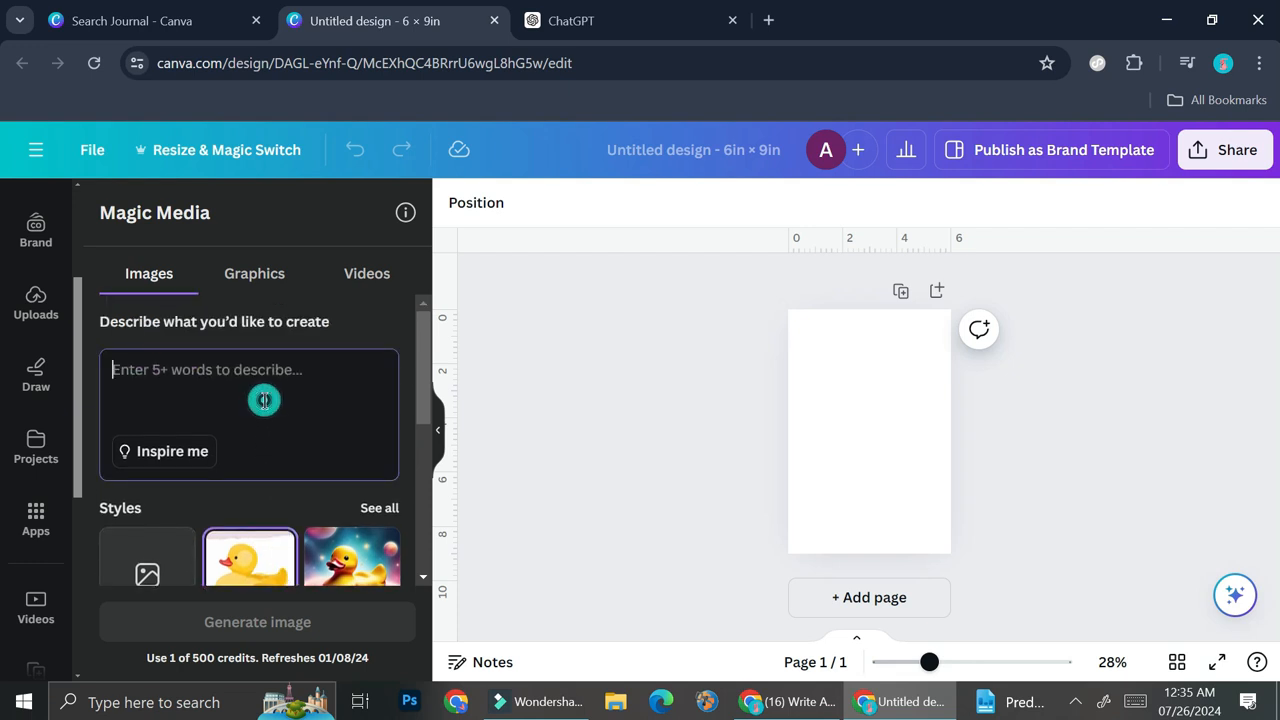
{"action": "left_click", "coordinate": [203, 451]}
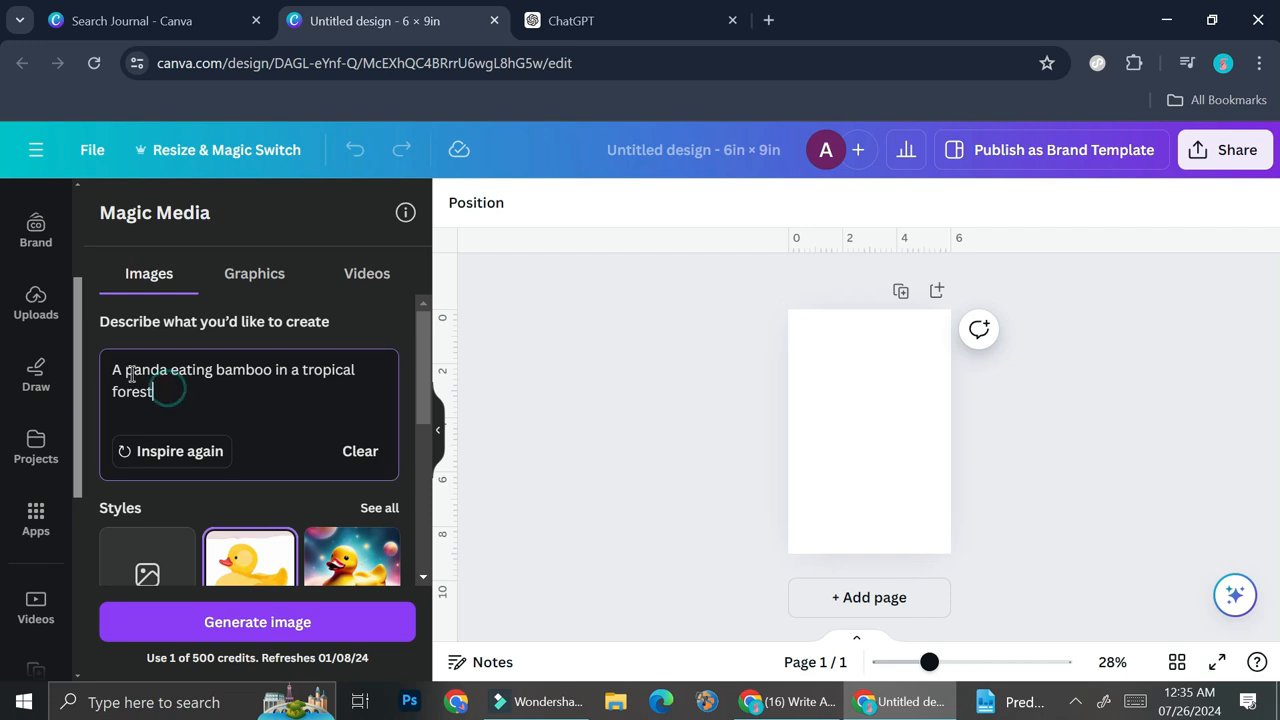
{"action": "triple_click", "coordinate": [167, 390]}
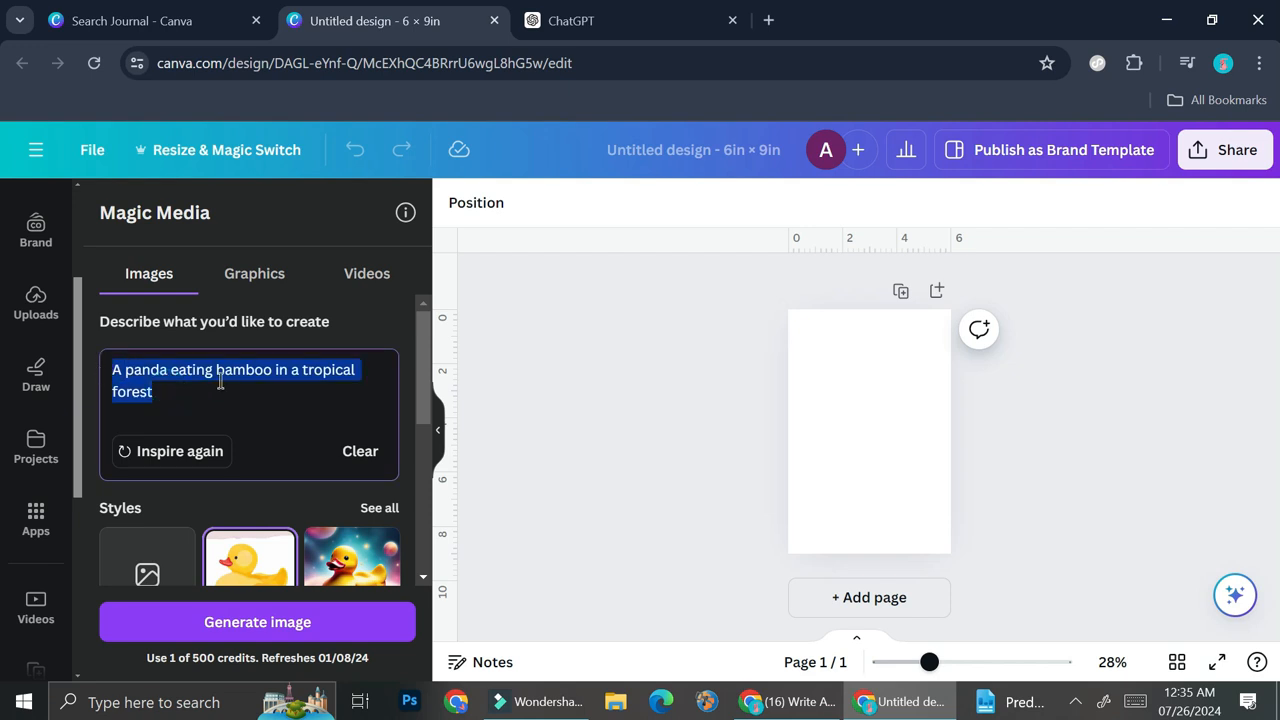
{"action": "type", "text": "A woman walking at"}
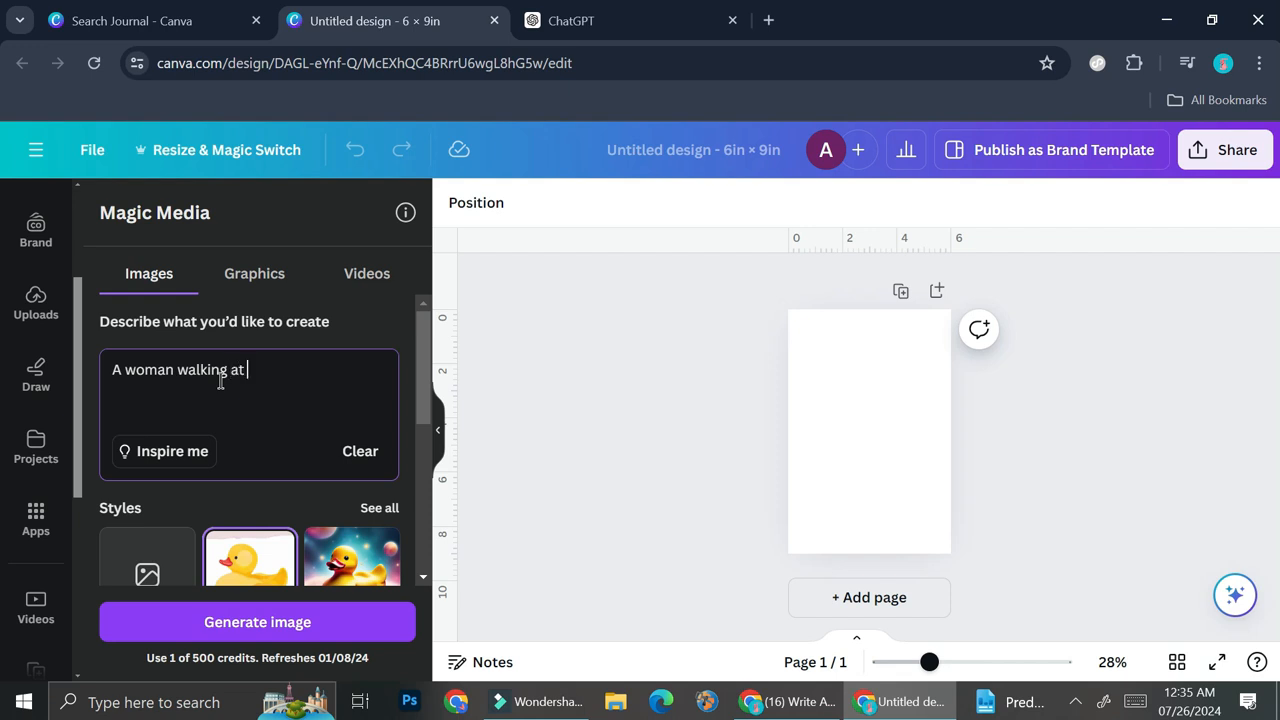
{"action": "type", "text": "a park on autumn"}
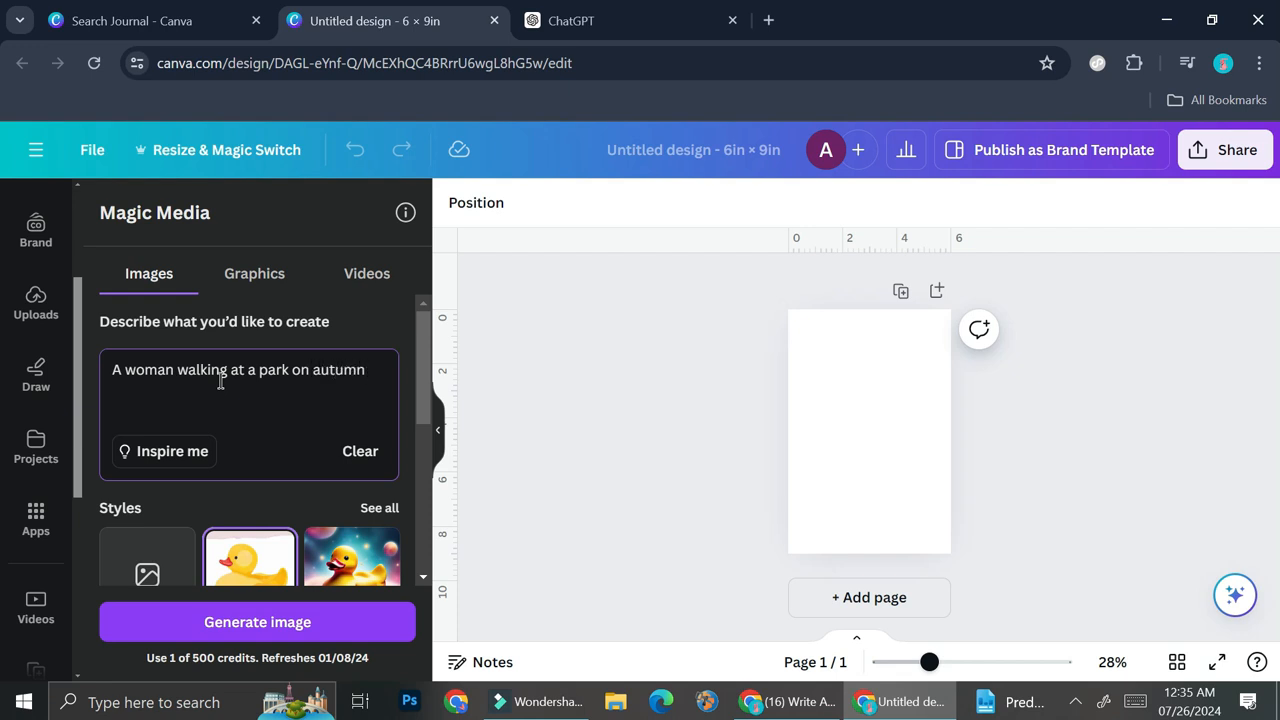
{"action": "left_click", "coordinate": [217, 621]}
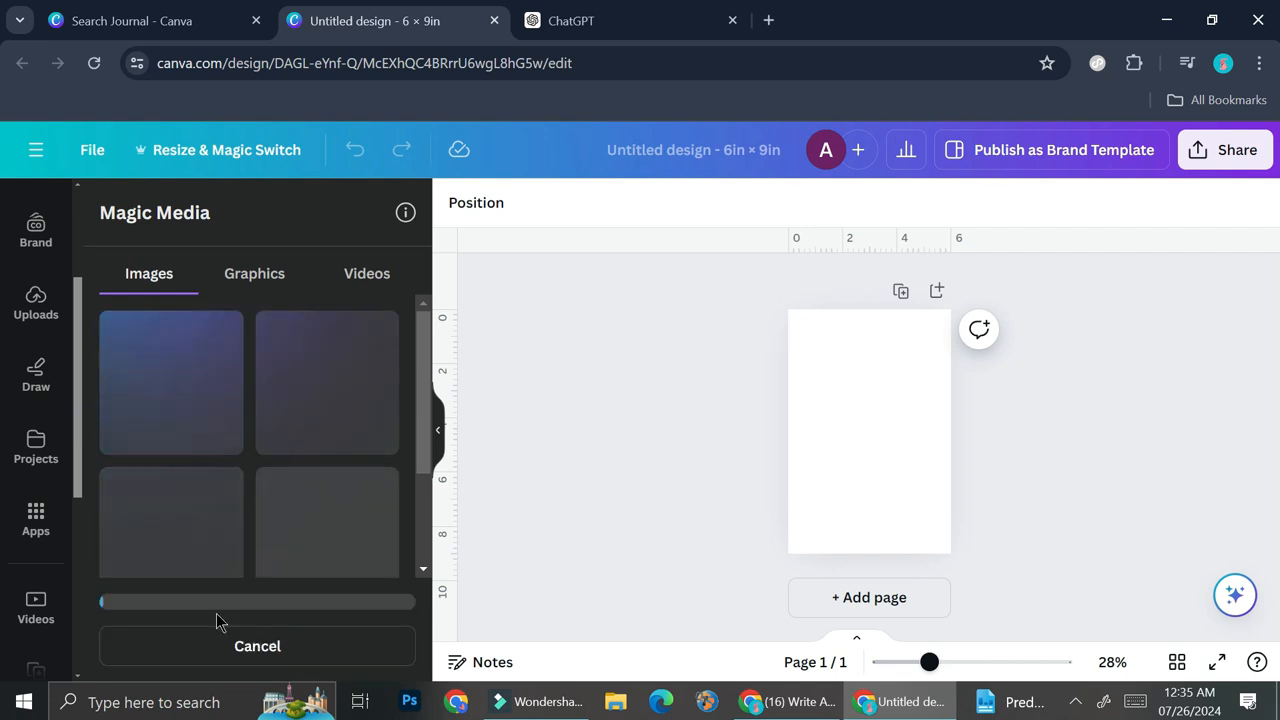
{"action": "scroll", "coordinate": [274, 466], "scroll_direction": "down", "scroll_amount": 2}
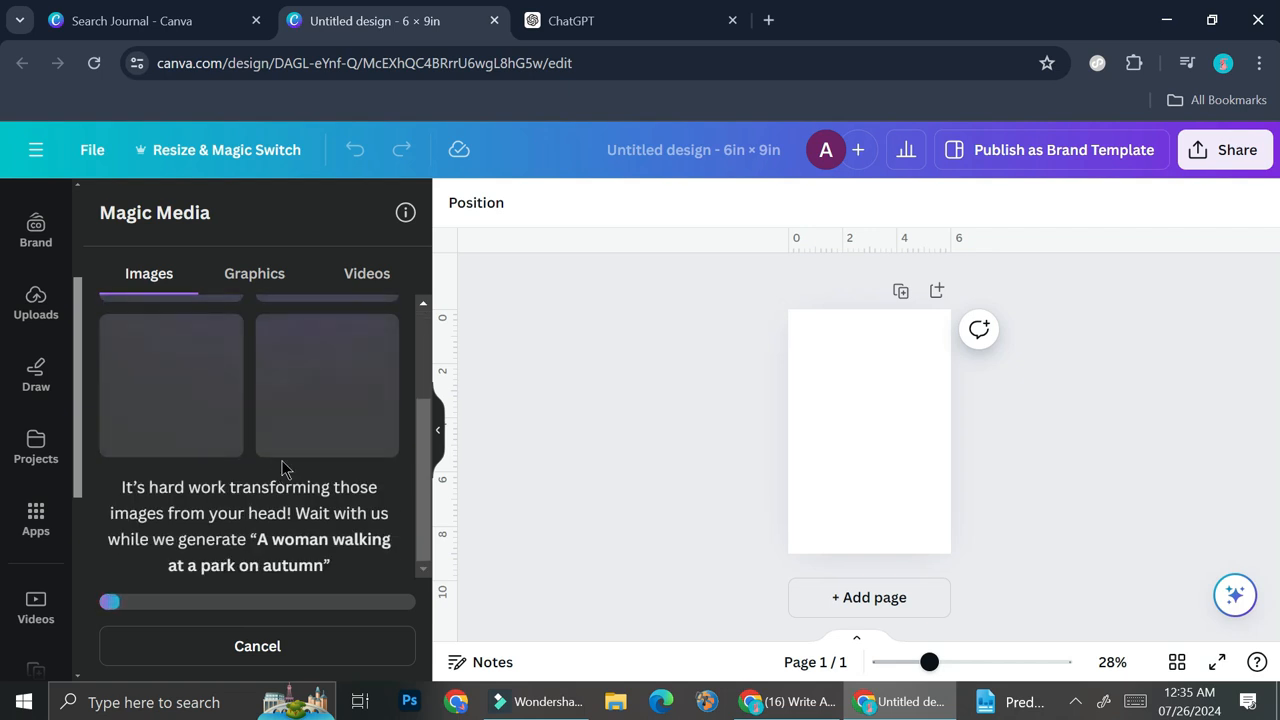
{"action": "scroll", "coordinate": [323, 415], "scroll_direction": "up", "scroll_amount": 2}
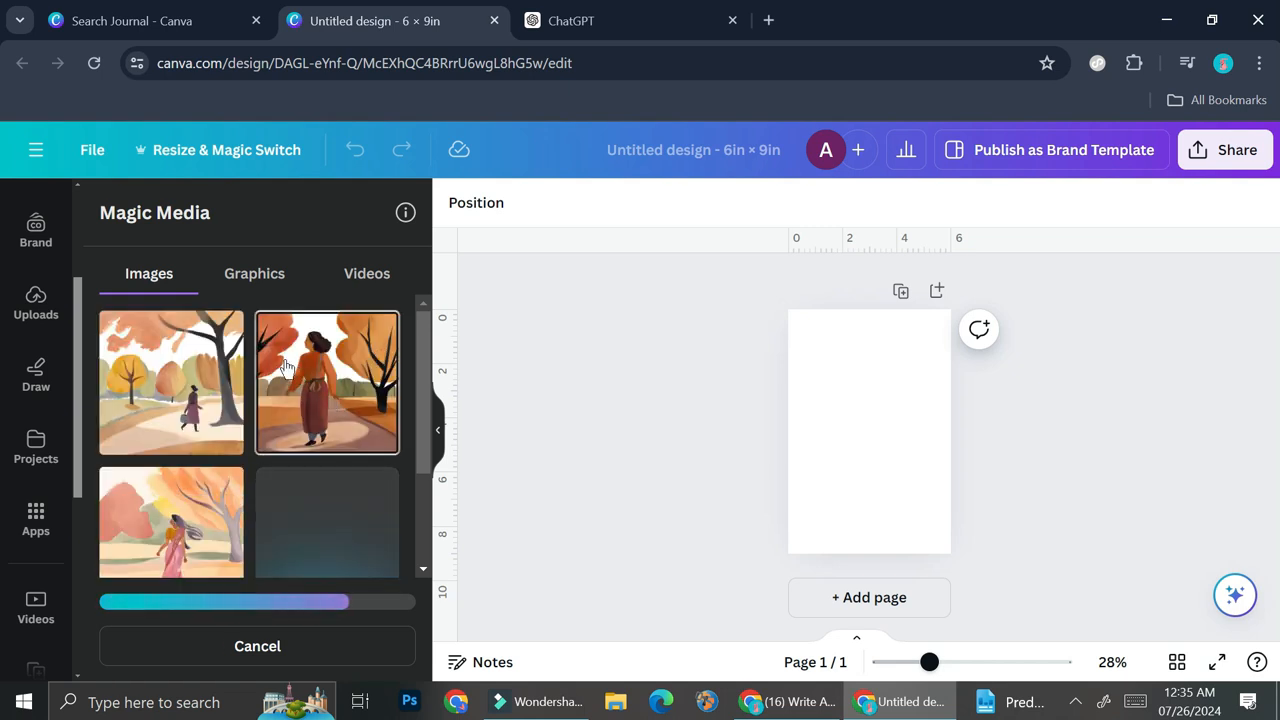
Review the generated autumn park images and browse the full list of available image styles
{"action": "scroll", "coordinate": [365, 437], "scroll_direction": "down", "scroll_amount": 2}
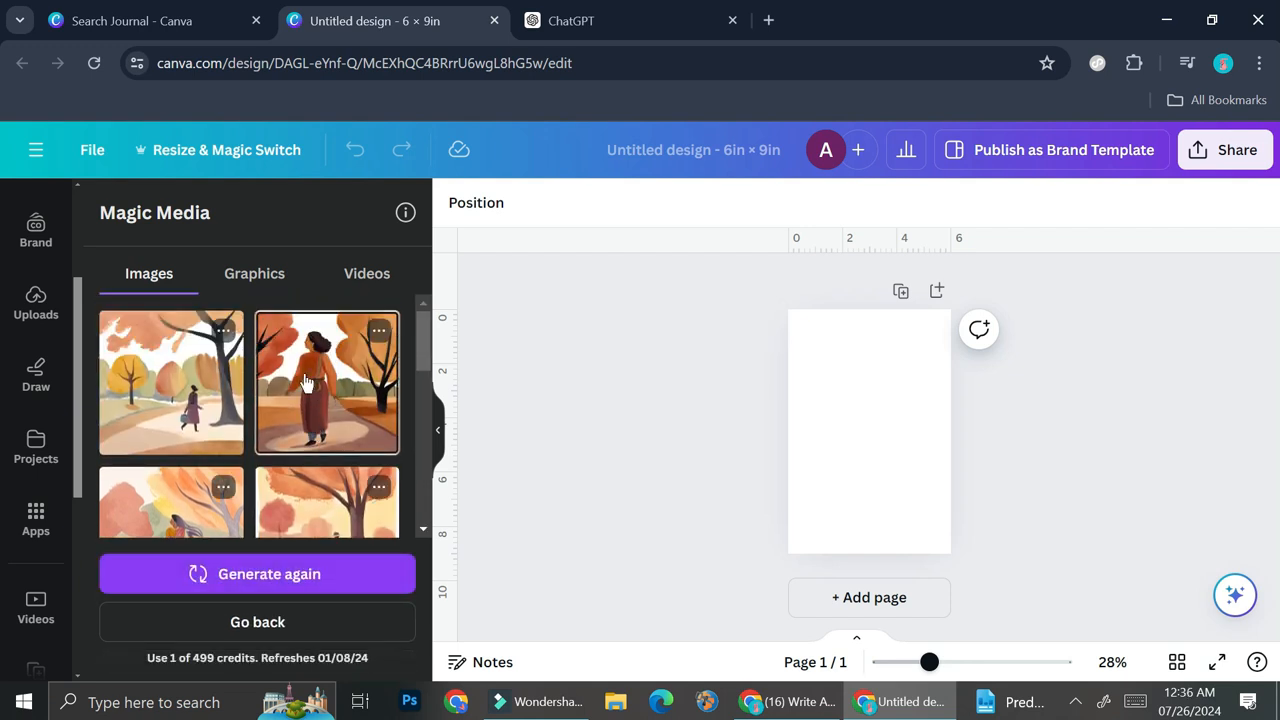
{"action": "scroll", "coordinate": [314, 443], "scroll_direction": "down", "scroll_amount": 3}
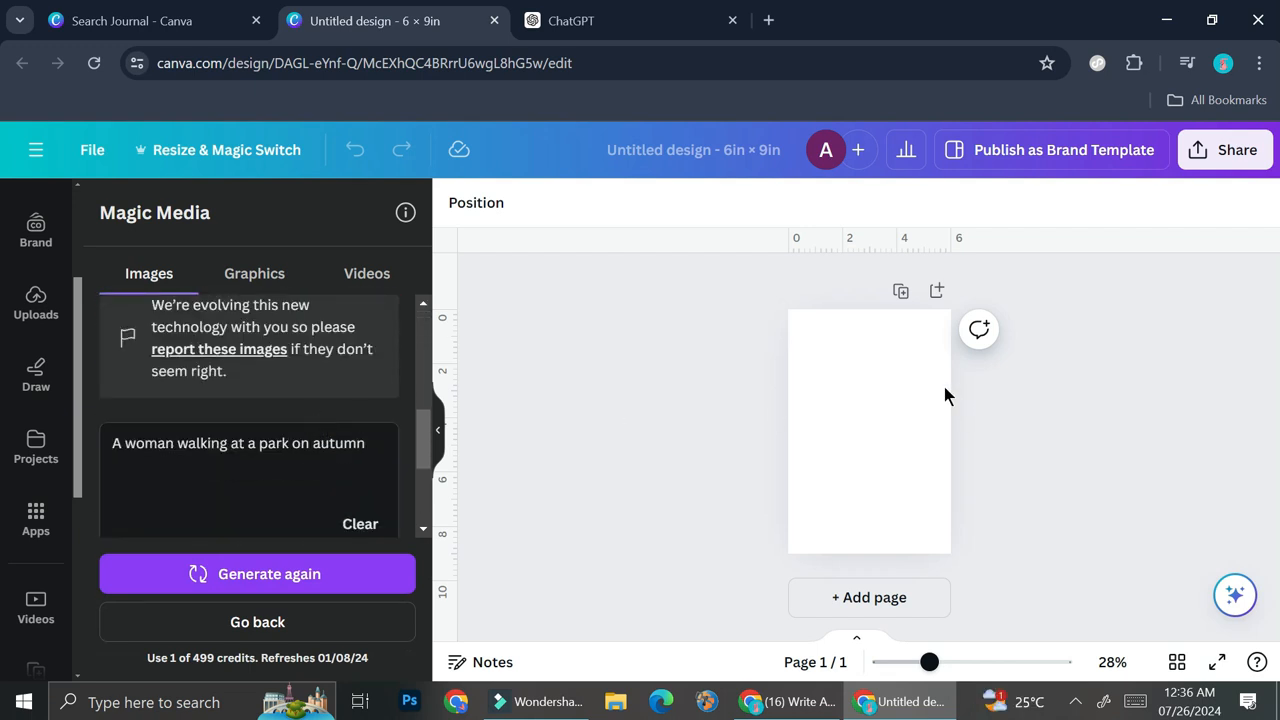
{"action": "scroll", "coordinate": [328, 438], "scroll_direction": "down", "scroll_amount": 2}
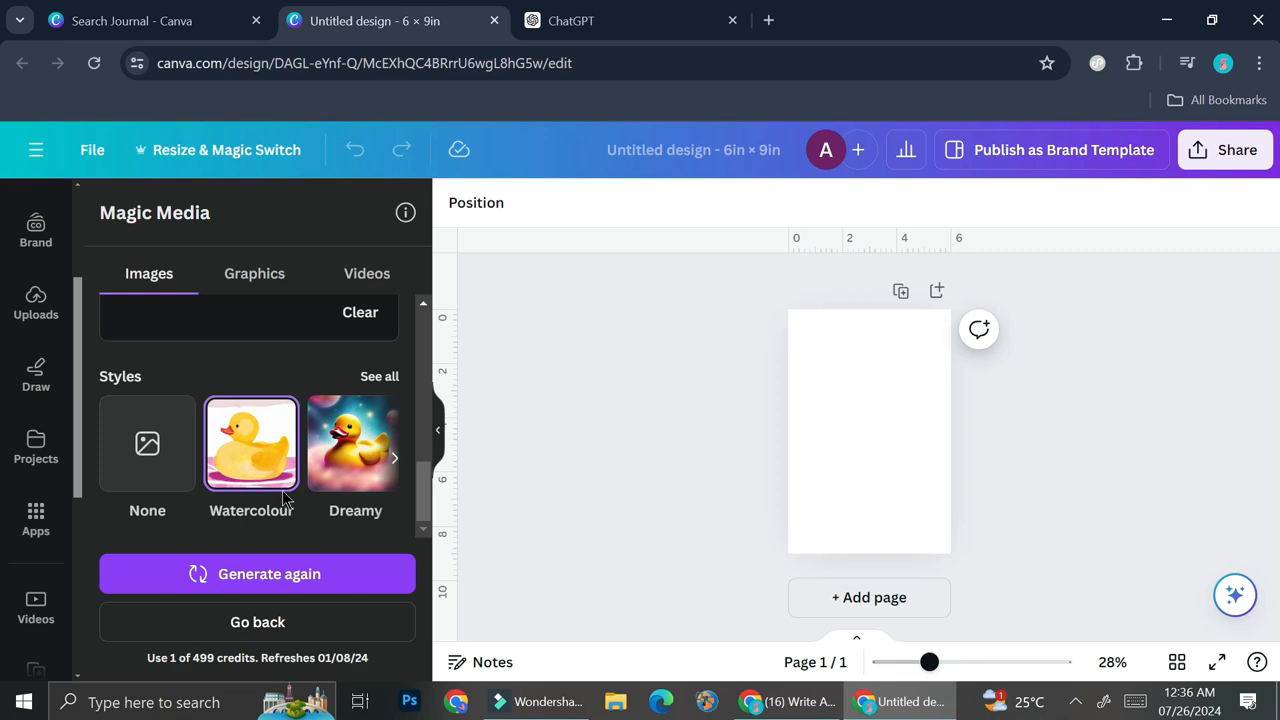
{"action": "left_click", "coordinate": [379, 377]}
{"action": "scroll", "coordinate": [323, 480], "scroll_direction": "down", "scroll_amount": 6}
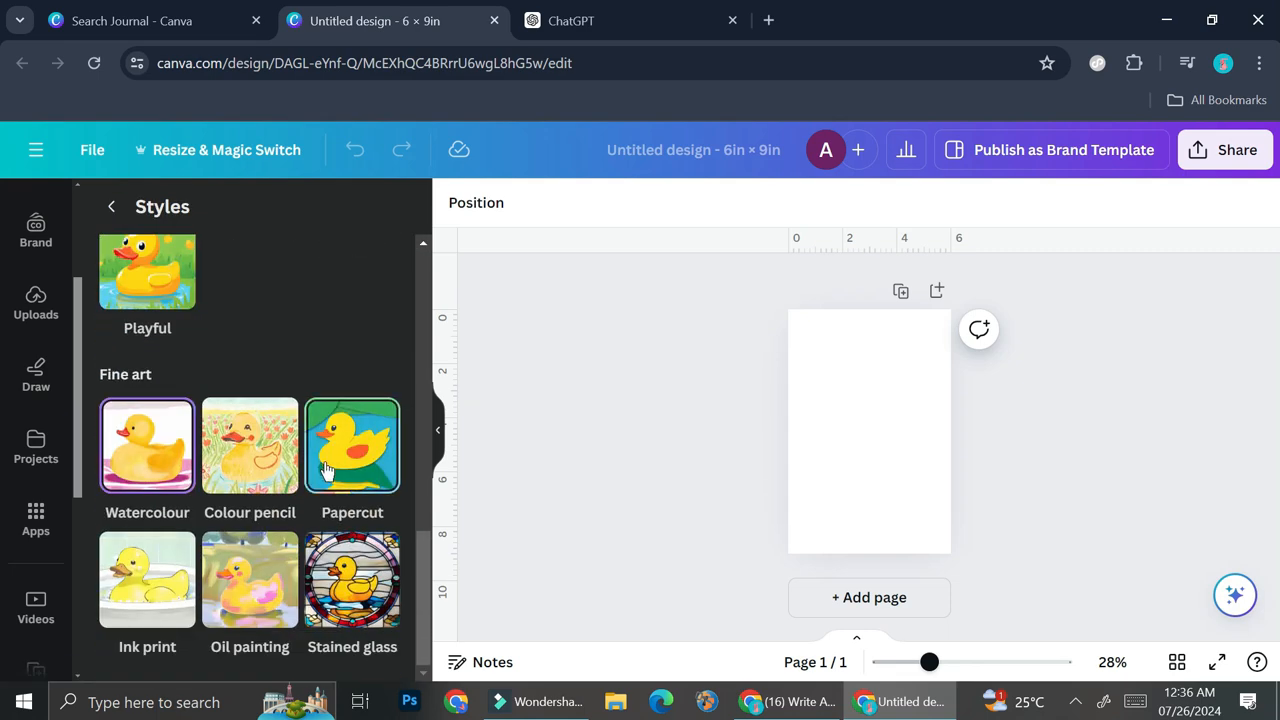
{"action": "scroll", "coordinate": [325, 470], "scroll_direction": "up", "scroll_amount": 5}
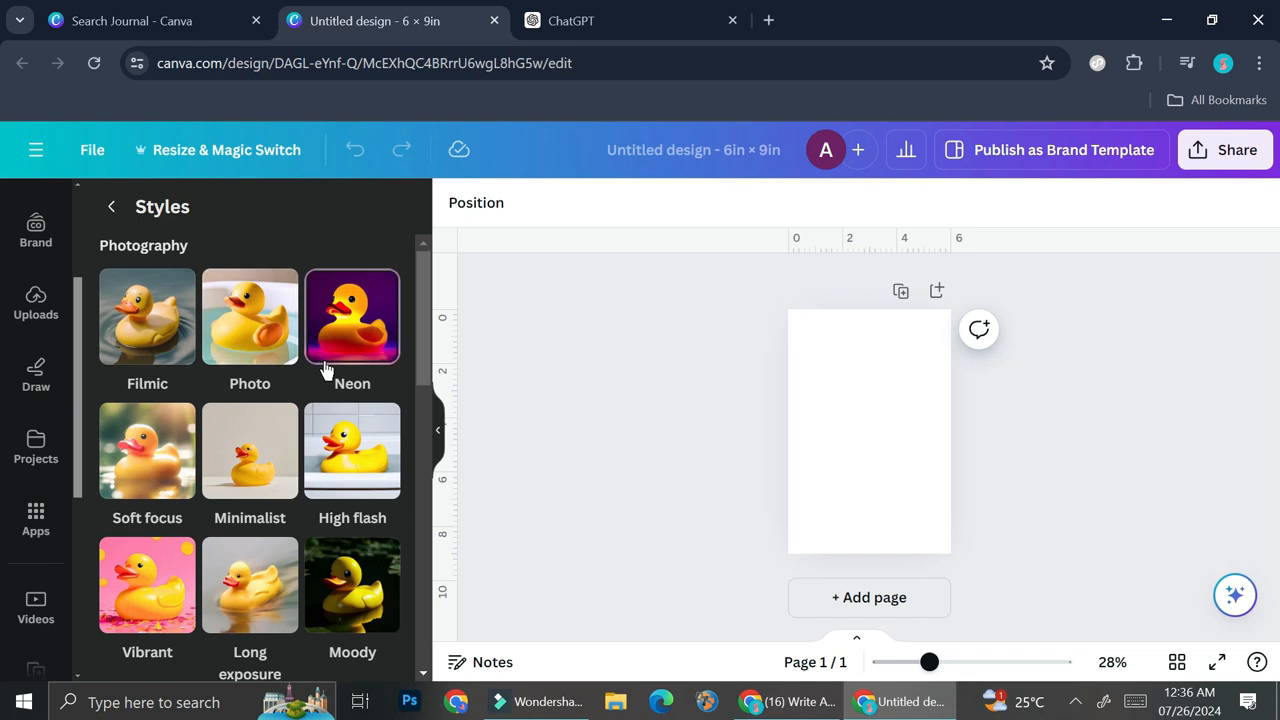
{"action": "left_click", "coordinate": [111, 206]}
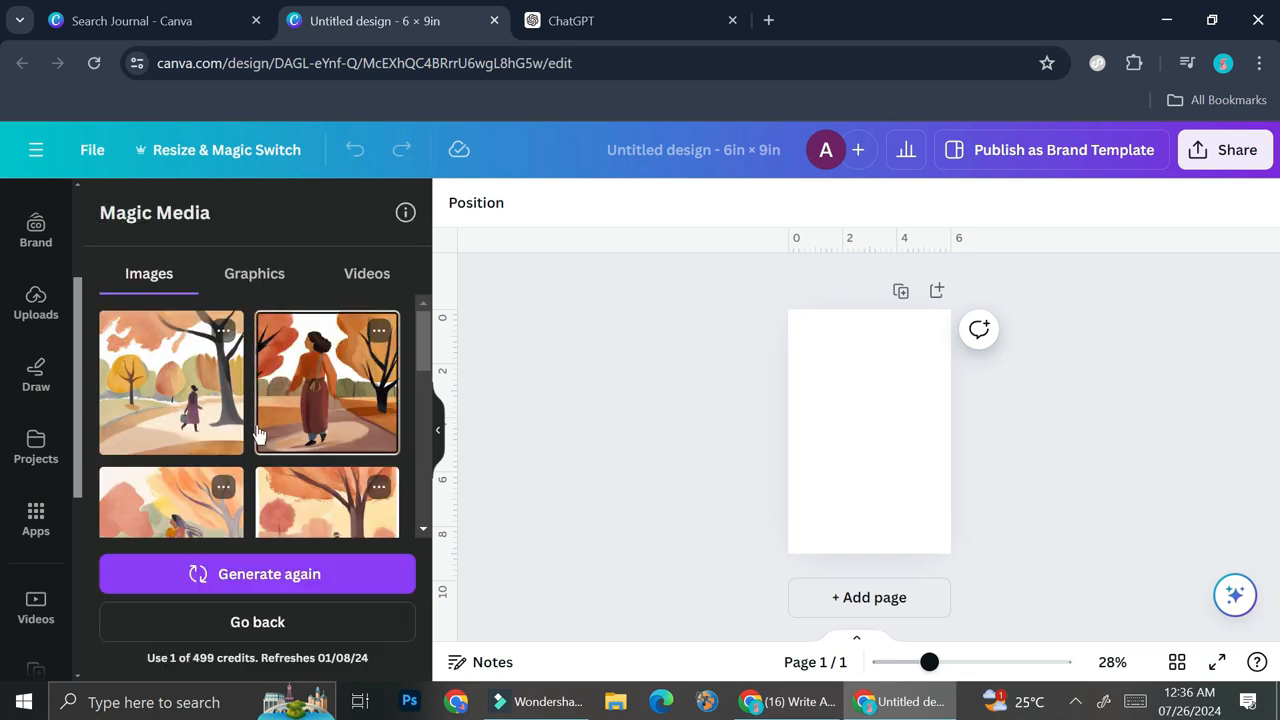
{"action": "scroll", "coordinate": [265, 457], "scroll_direction": "down", "scroll_amount": 5}
{"action": "scroll", "coordinate": [308, 525], "scroll_direction": "down", "scroll_amount": 1}
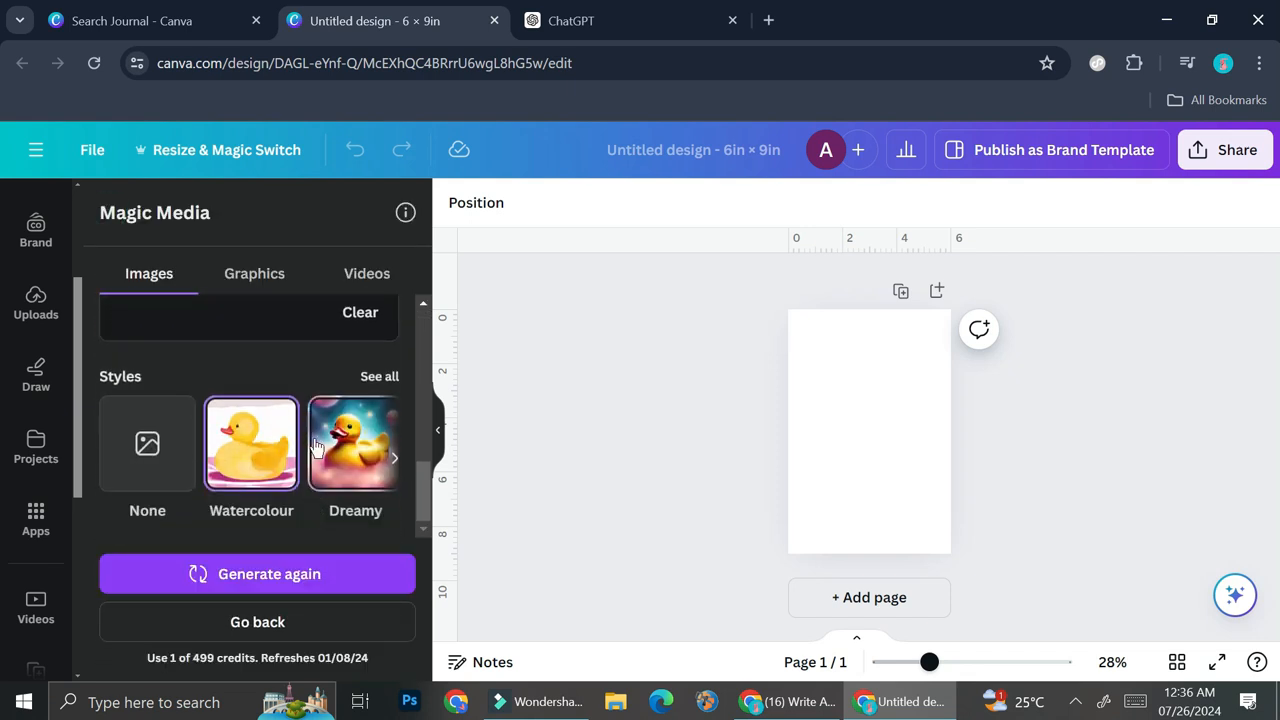
Return to the image generator's settings and set the aspect ratio to Portrait
{"action": "left_click", "coordinate": [257, 621]}
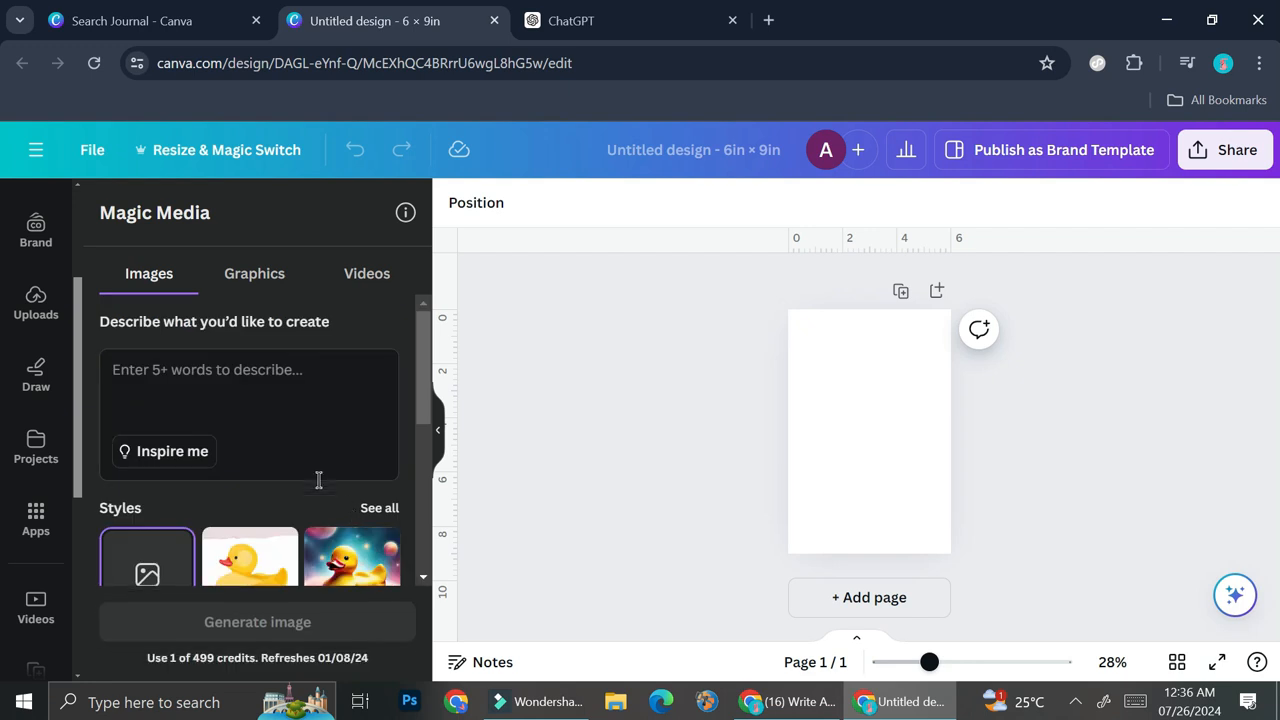
{"action": "scroll", "coordinate": [320, 480], "scroll_direction": "down", "scroll_amount": 3}
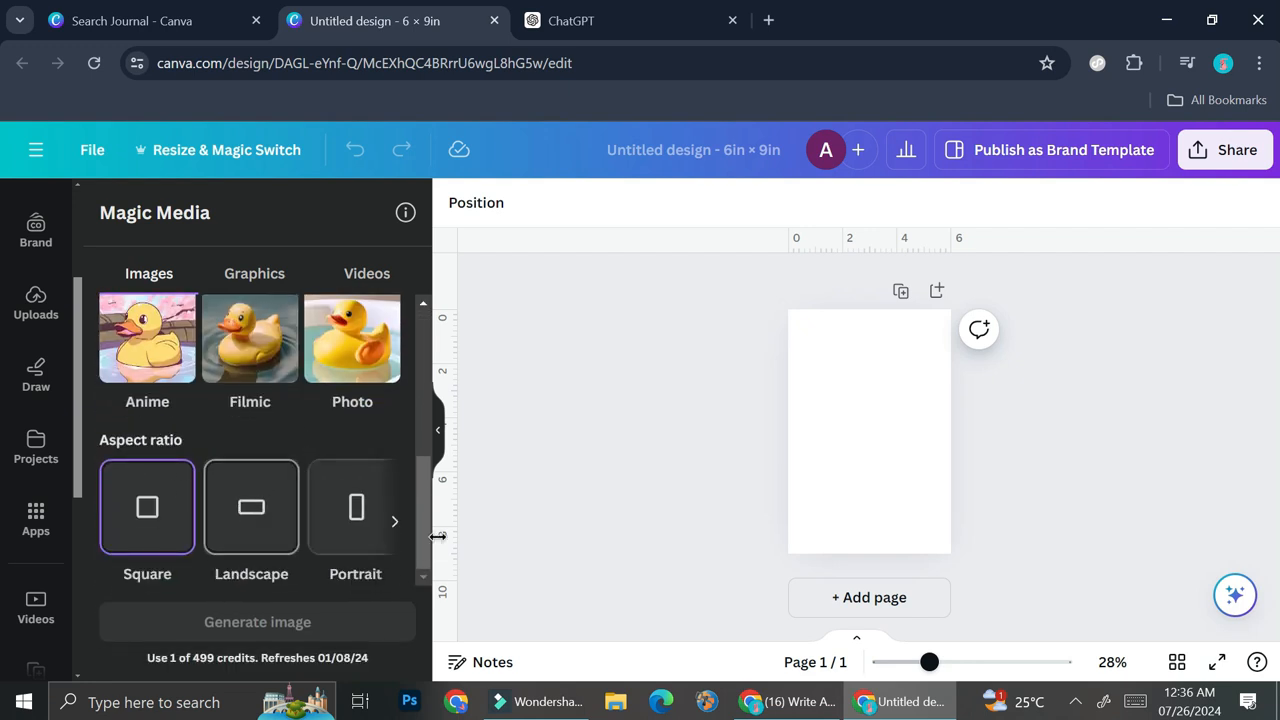
{"action": "left_click", "coordinate": [363, 535]}
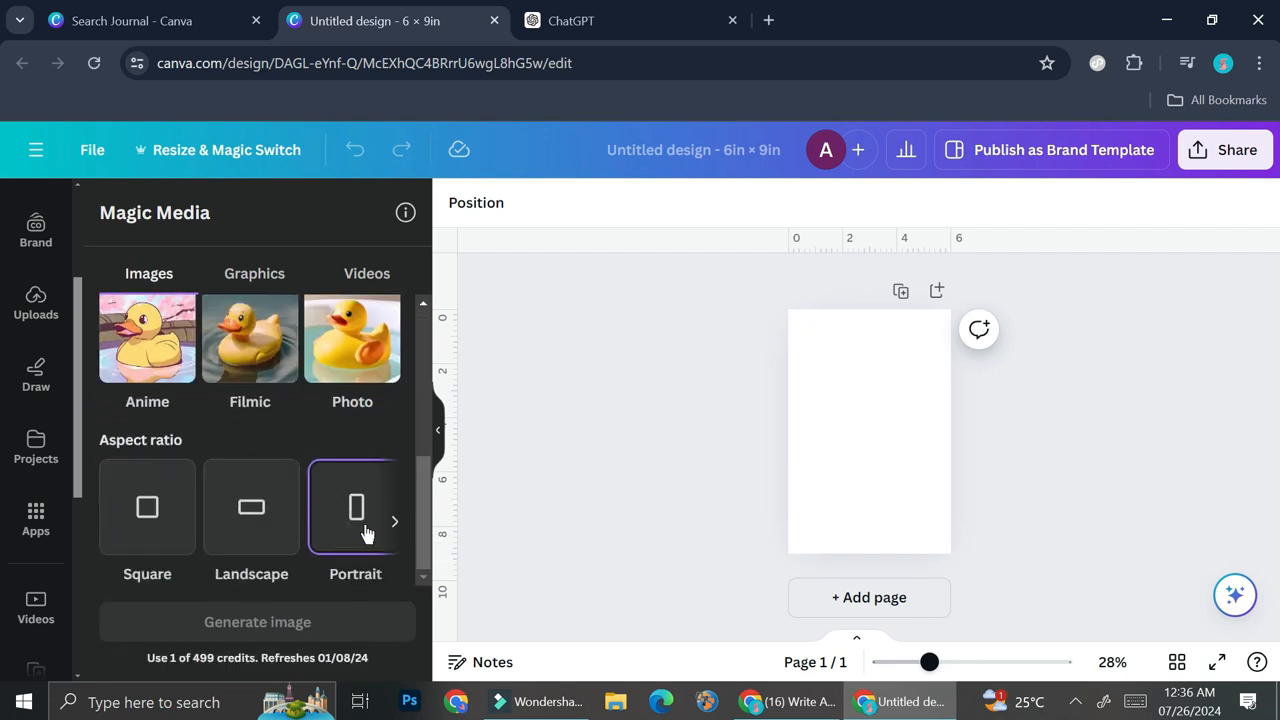
{"action": "scroll", "coordinate": [350, 505], "scroll_direction": "up", "scroll_amount": 5}
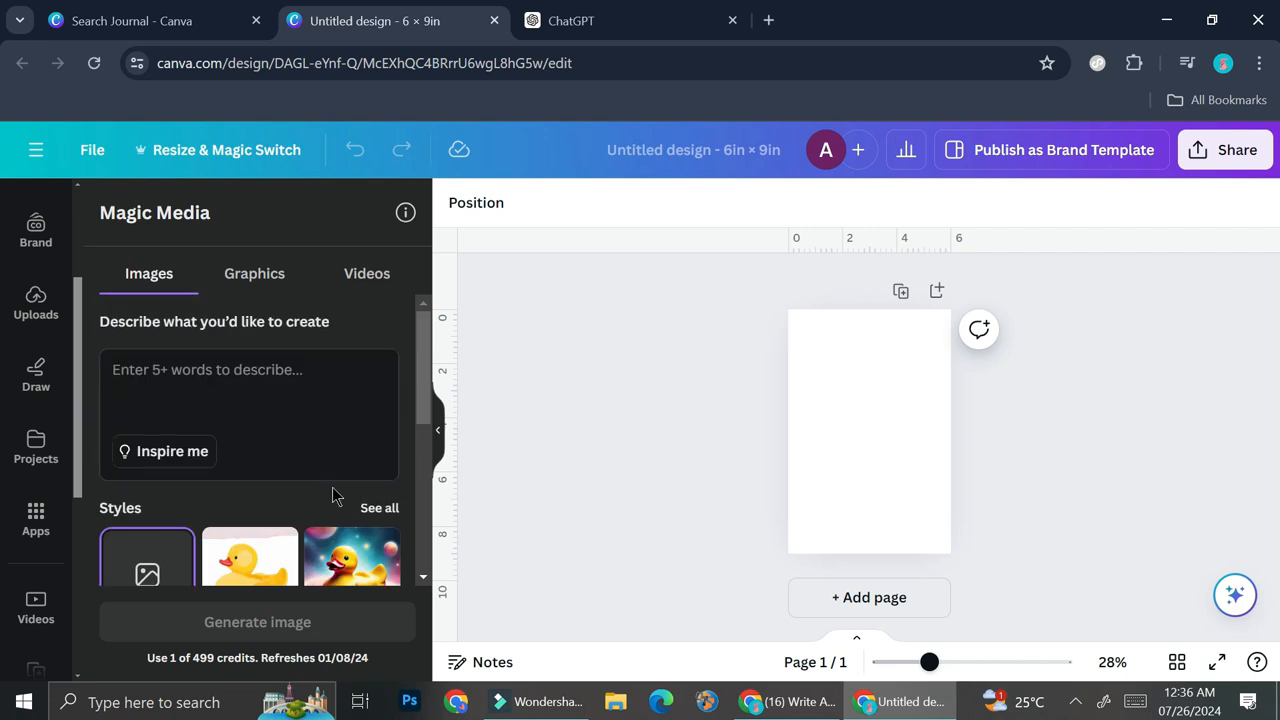
{"action": "scroll", "coordinate": [332, 490], "scroll_direction": "down", "scroll_amount": 2}
{"action": "scroll", "coordinate": [333, 495], "scroll_direction": "down", "scroll_amount": 2}
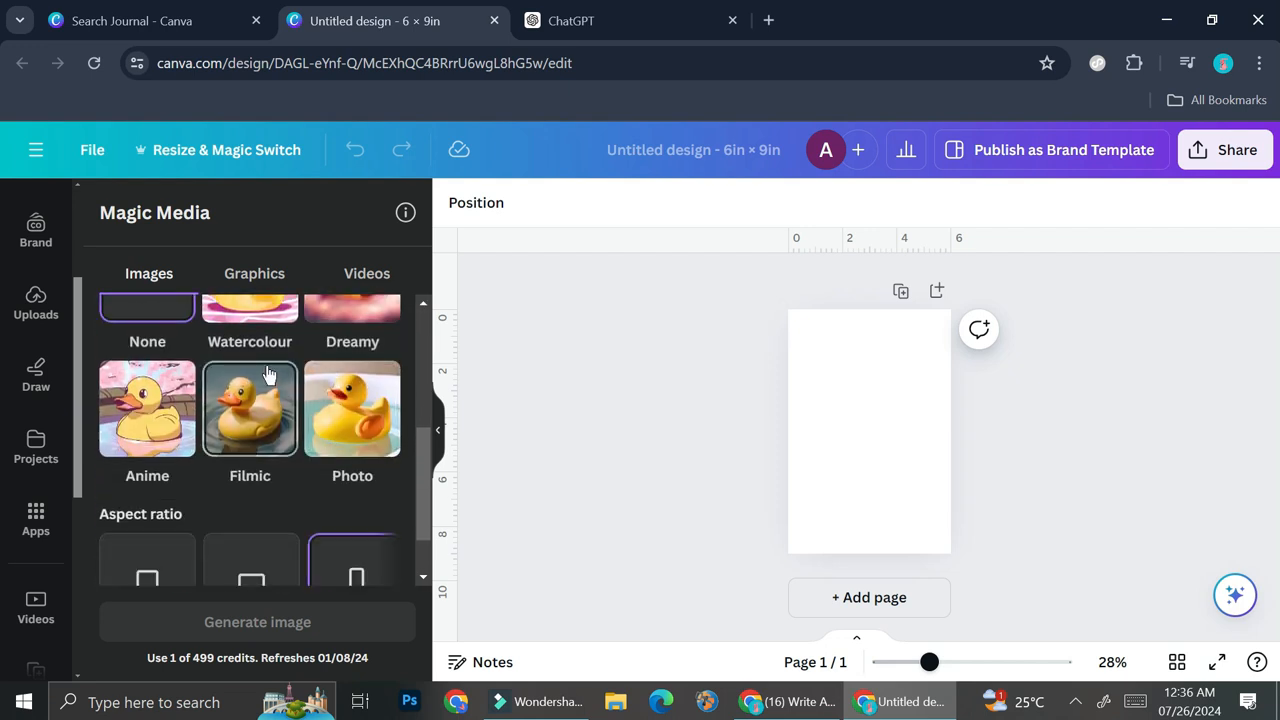
{"action": "scroll", "coordinate": [309, 376], "scroll_direction": "down", "scroll_amount": 2}
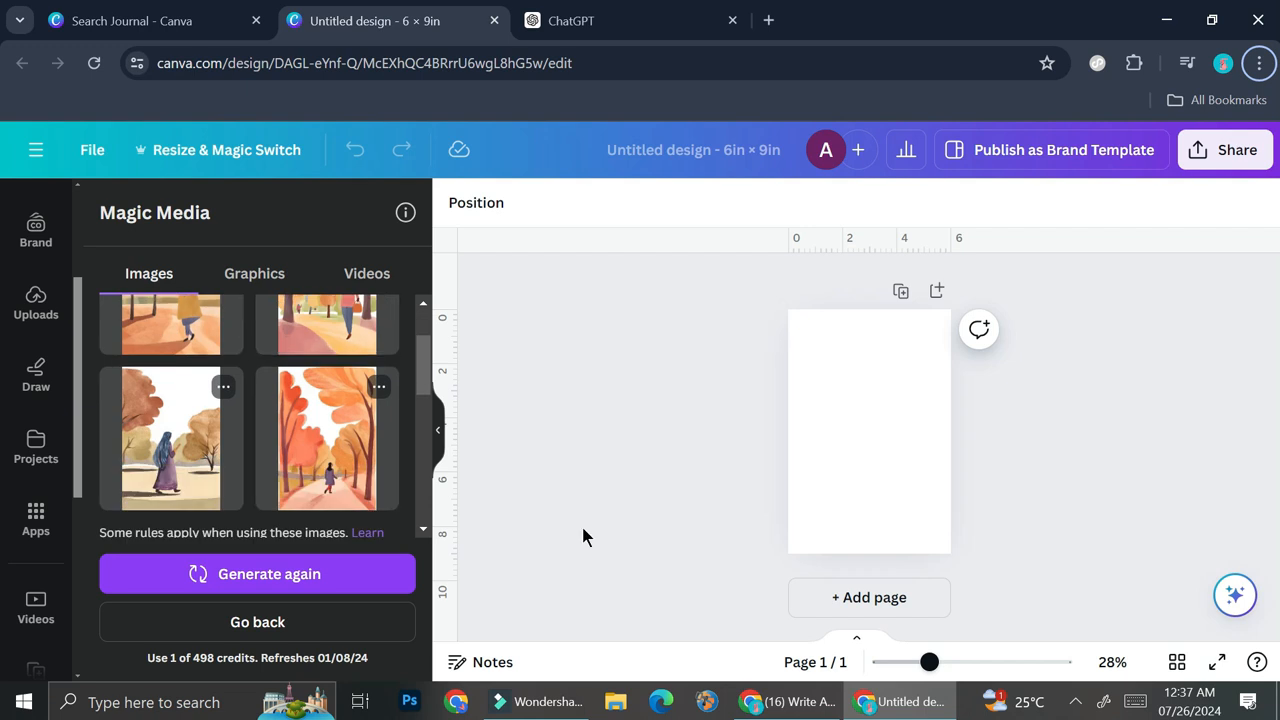
Insert the generated portrait image of a small figure on a path under red-orange trees and enlarge it to cover the whole page
{"action": "scroll", "coordinate": [308, 445], "scroll_direction": "up", "scroll_amount": 2}
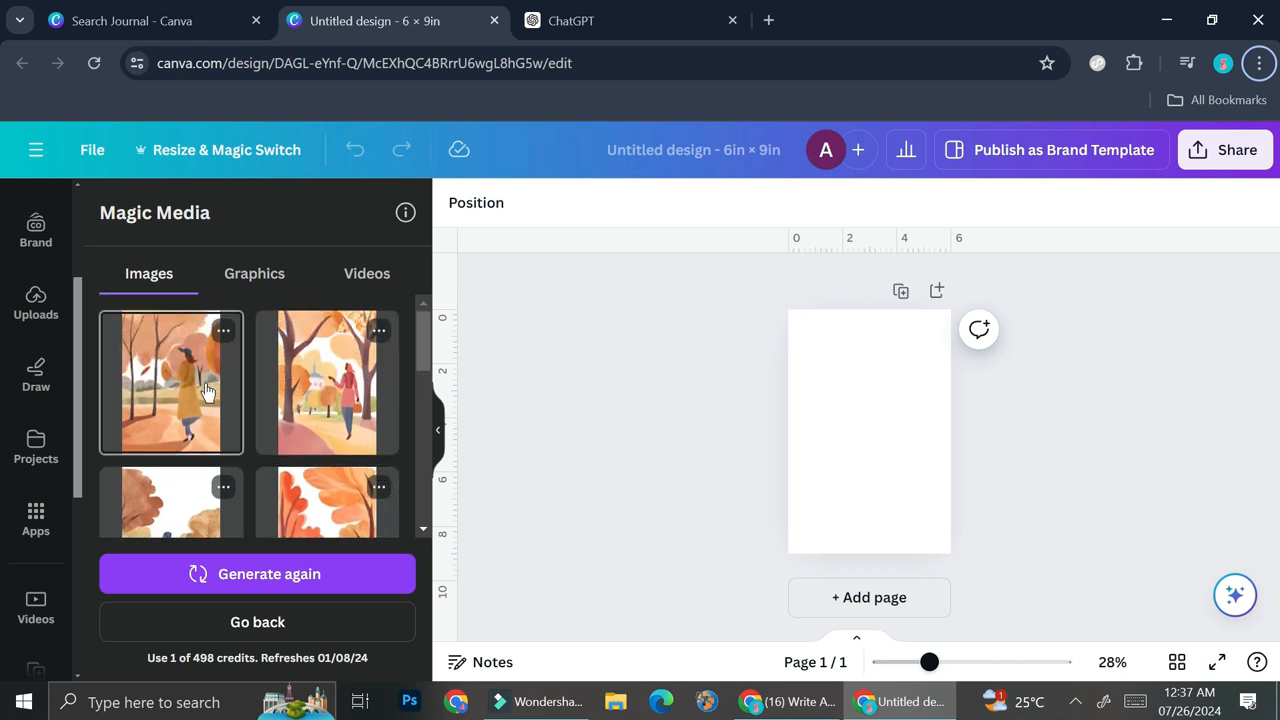
{"action": "scroll", "coordinate": [300, 450], "scroll_direction": "down", "scroll_amount": 2}
{"action": "left_click", "coordinate": [296, 452]}
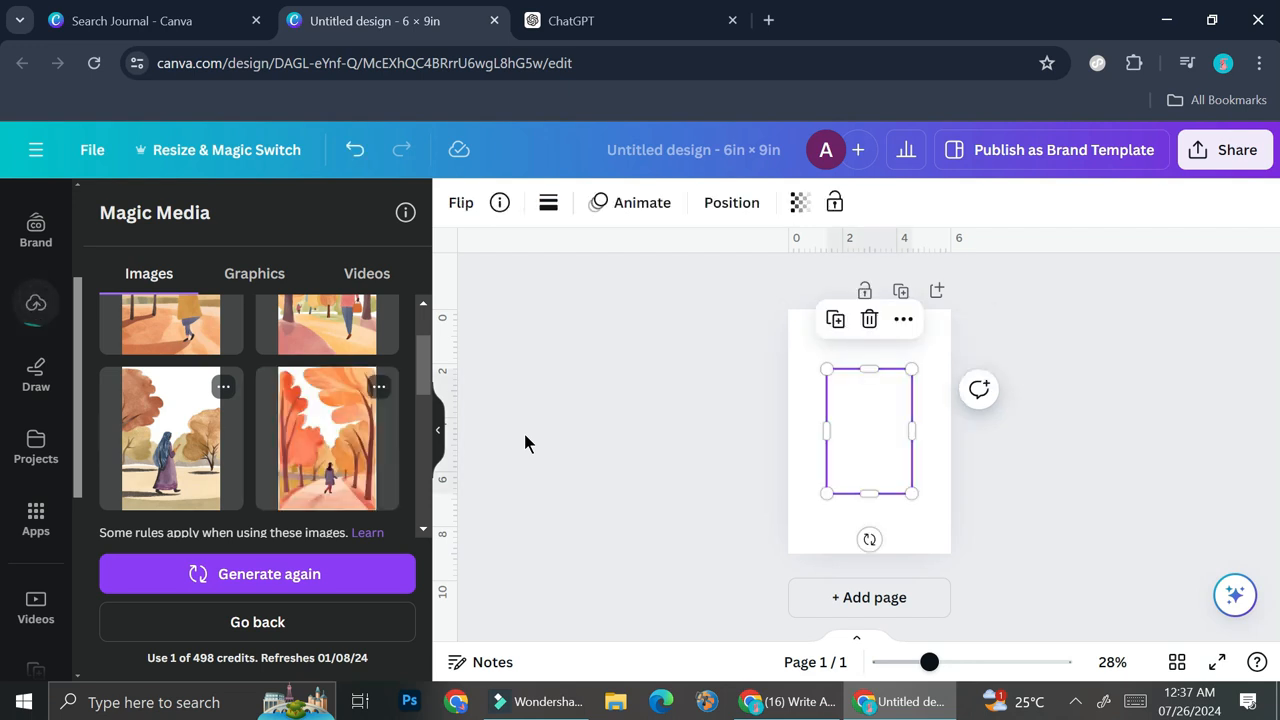
{"action": "left_click_drag", "start_coordinate": [868, 408], "coordinate": [838, 359]}
{"action": "left_click_drag", "start_coordinate": [875, 435], "coordinate": [955, 555]}
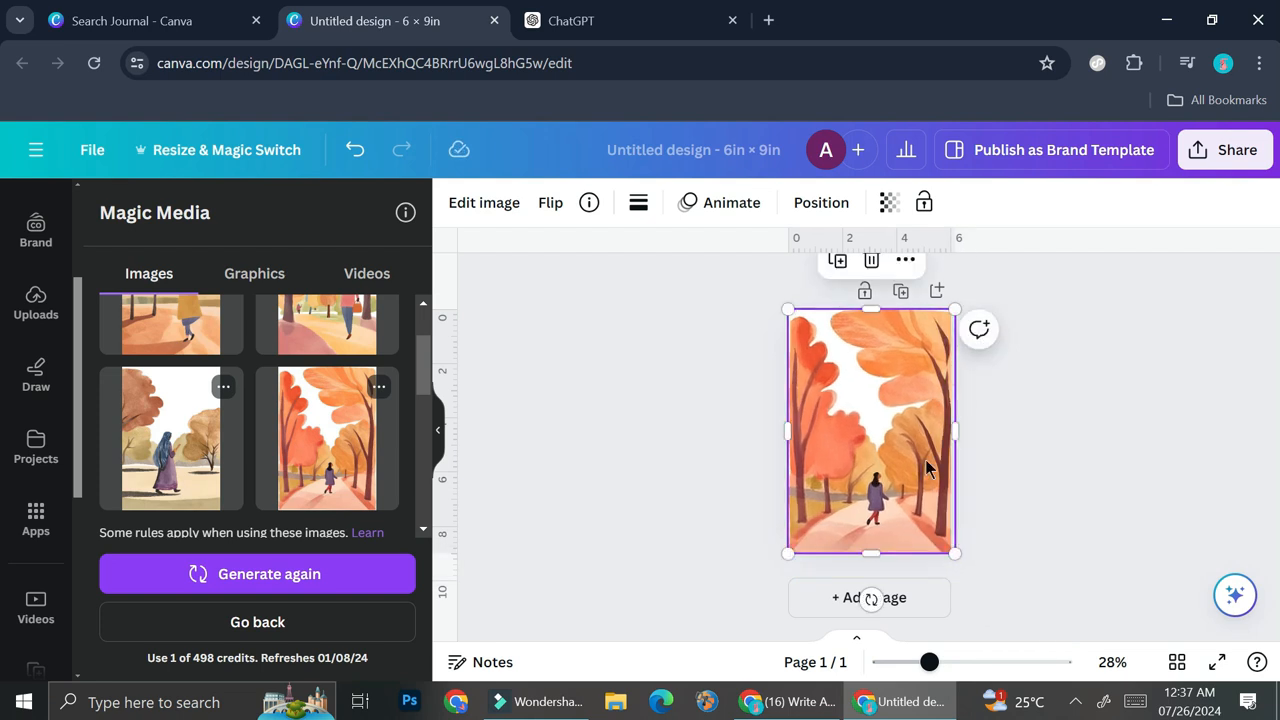
{"action": "left_click", "coordinate": [1059, 467]}
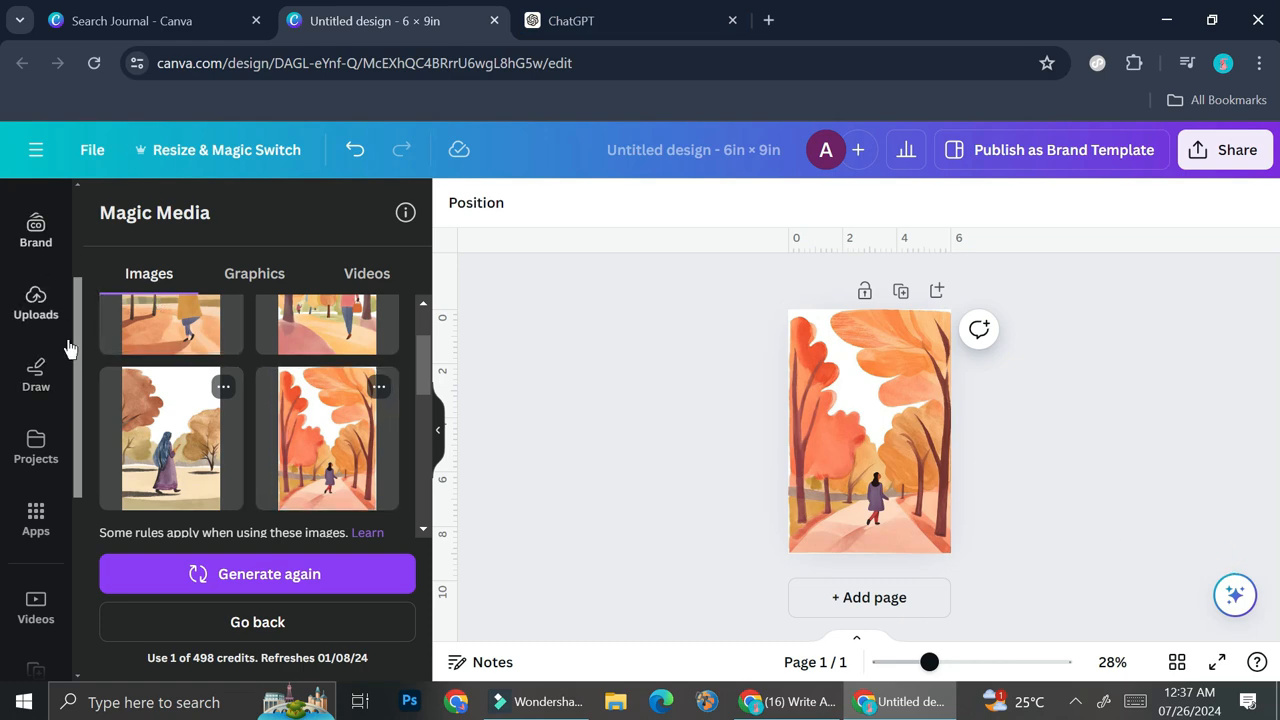
Add the "warren & smith" font combination to the cover and move it to the upper part of the image, above the woman
{"action": "scroll", "coordinate": [55, 322], "scroll_direction": "up", "scroll_amount": 2}
{"action": "left_click", "coordinate": [38, 350]}
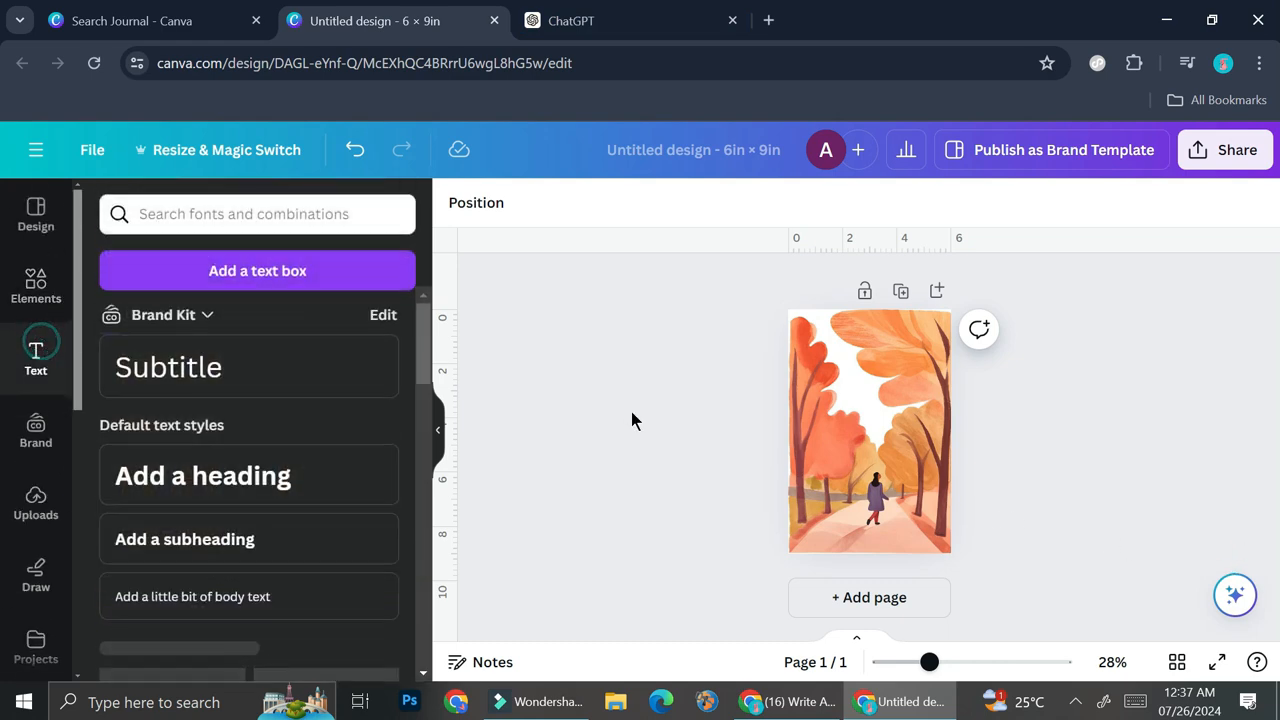
{"action": "scroll", "coordinate": [211, 409], "scroll_direction": "down", "scroll_amount": 3}
{"action": "scroll", "coordinate": [281, 348], "scroll_direction": "up", "scroll_amount": 2}
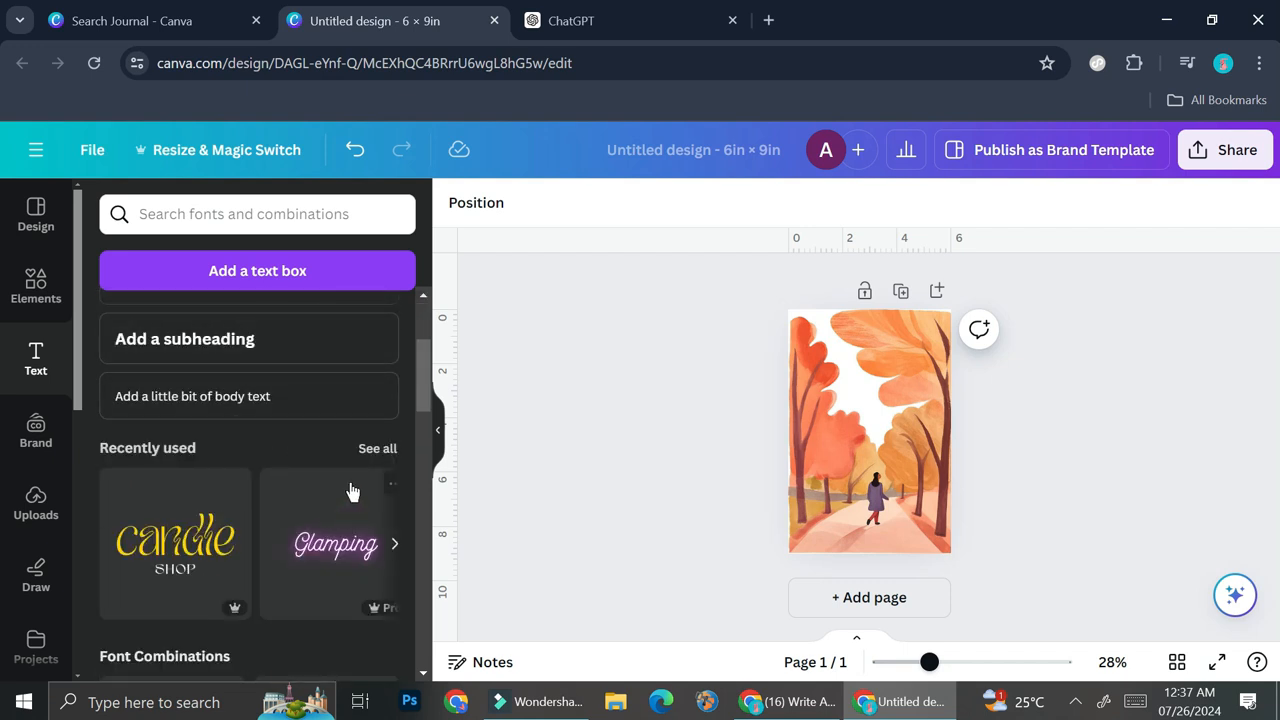
{"action": "scroll", "coordinate": [340, 475], "scroll_direction": "down", "scroll_amount": 5}
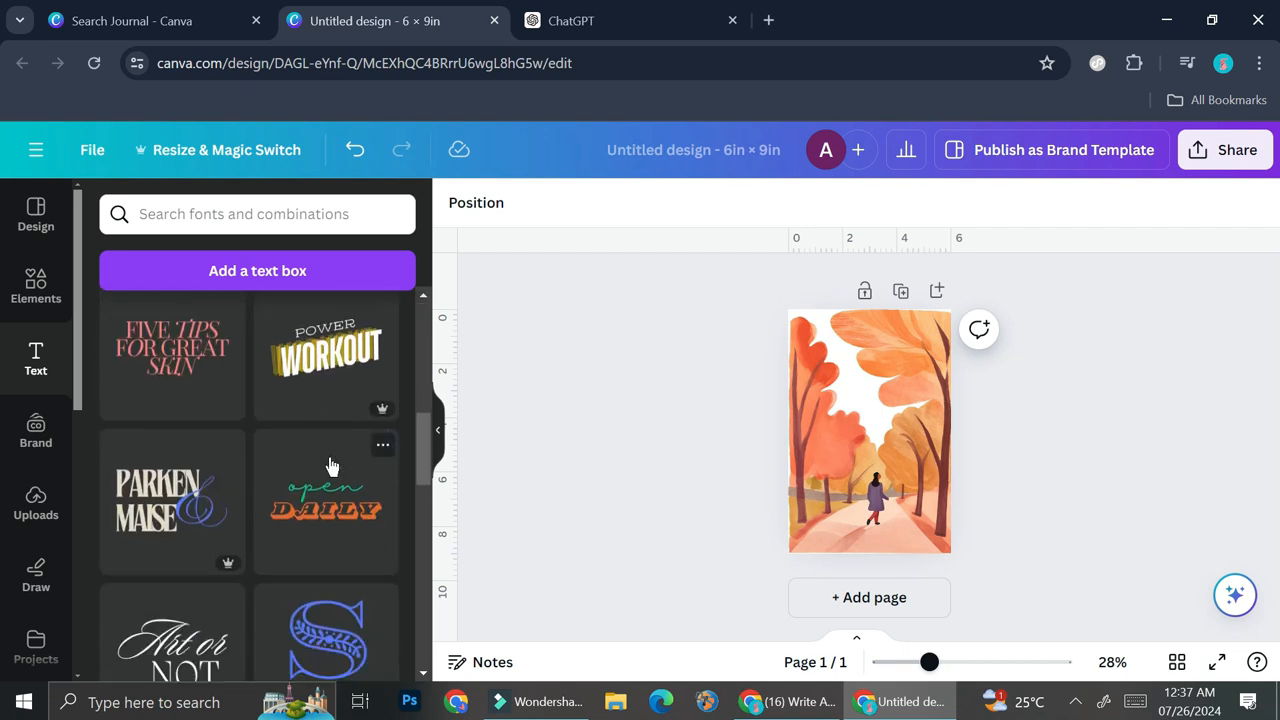
{"action": "scroll", "coordinate": [332, 467], "scroll_direction": "down", "scroll_amount": 2}
{"action": "scroll", "coordinate": [325, 450], "scroll_direction": "down", "scroll_amount": 2}
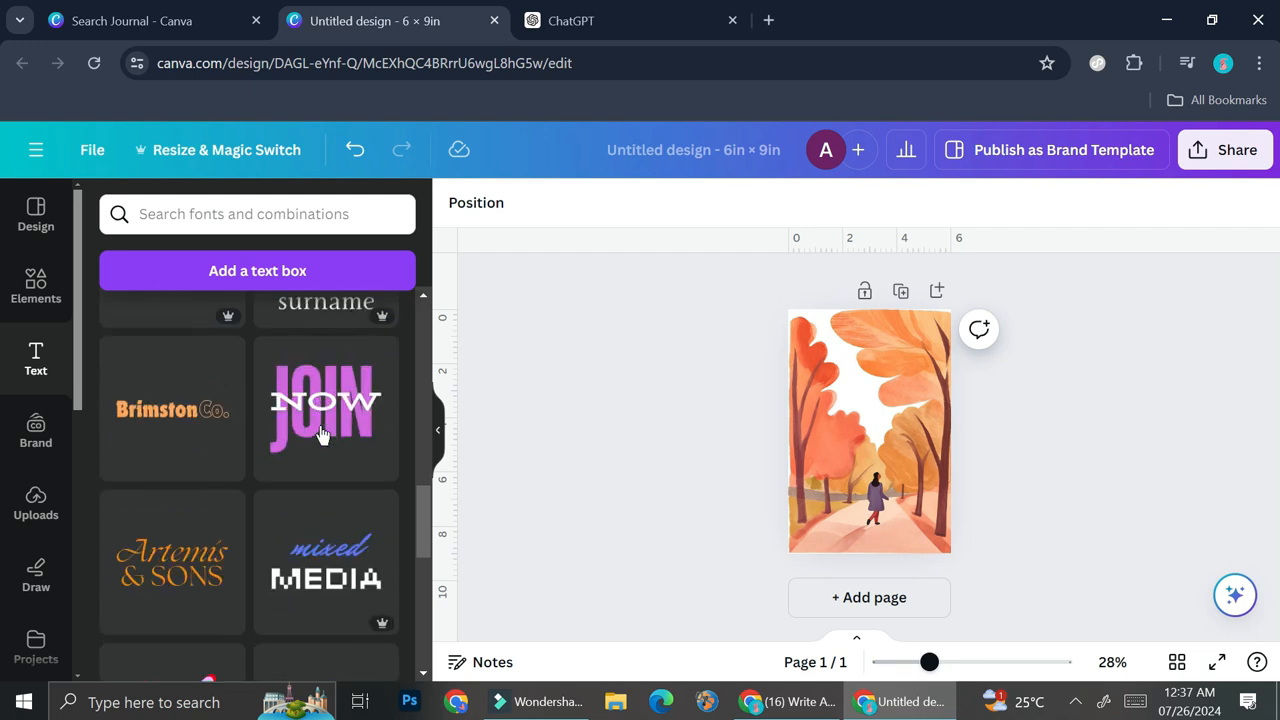
{"action": "scroll", "coordinate": [320, 432], "scroll_direction": "down", "scroll_amount": 2}
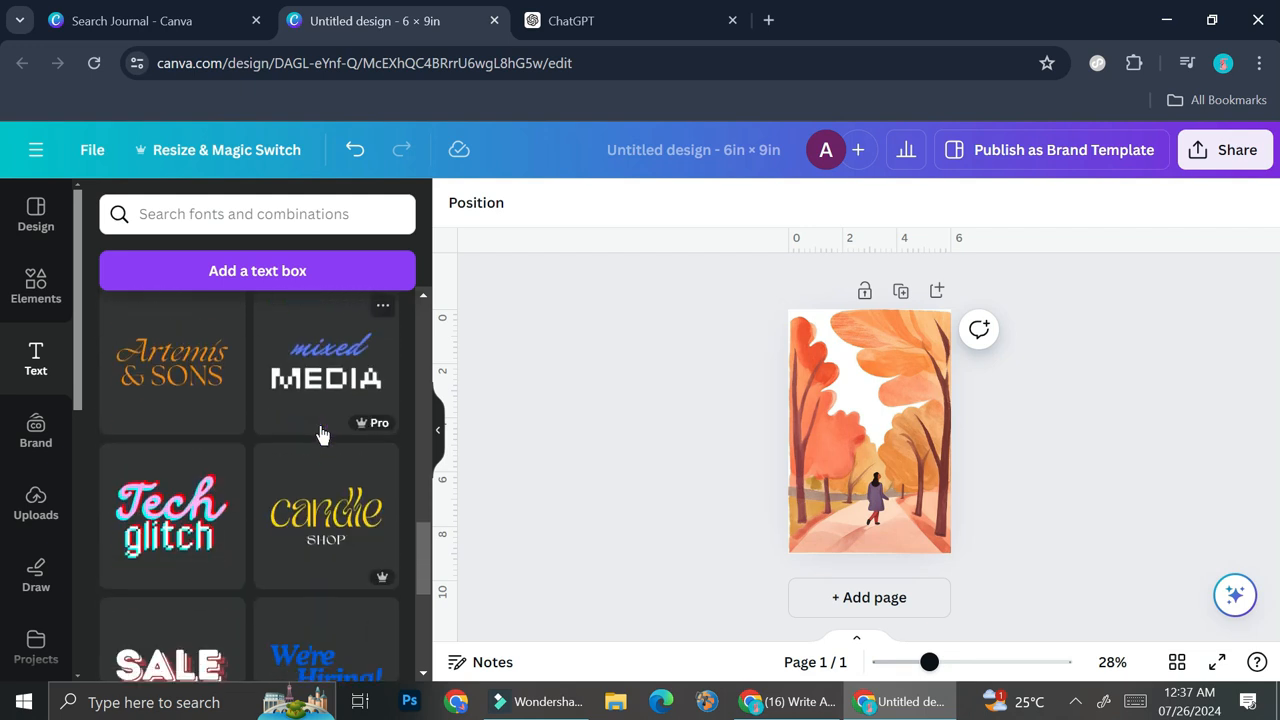
{"action": "scroll", "coordinate": [318, 450], "scroll_direction": "down", "scroll_amount": 4}
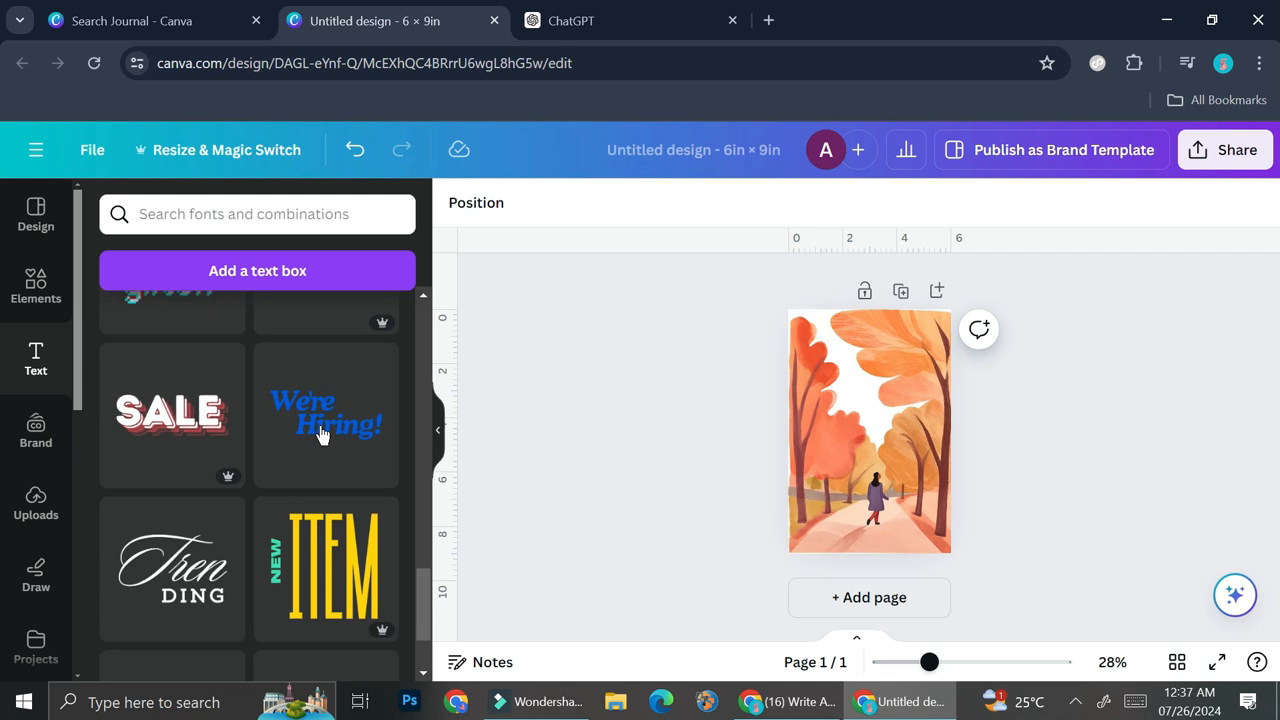
{"action": "scroll", "coordinate": [330, 455], "scroll_direction": "down", "scroll_amount": 4}
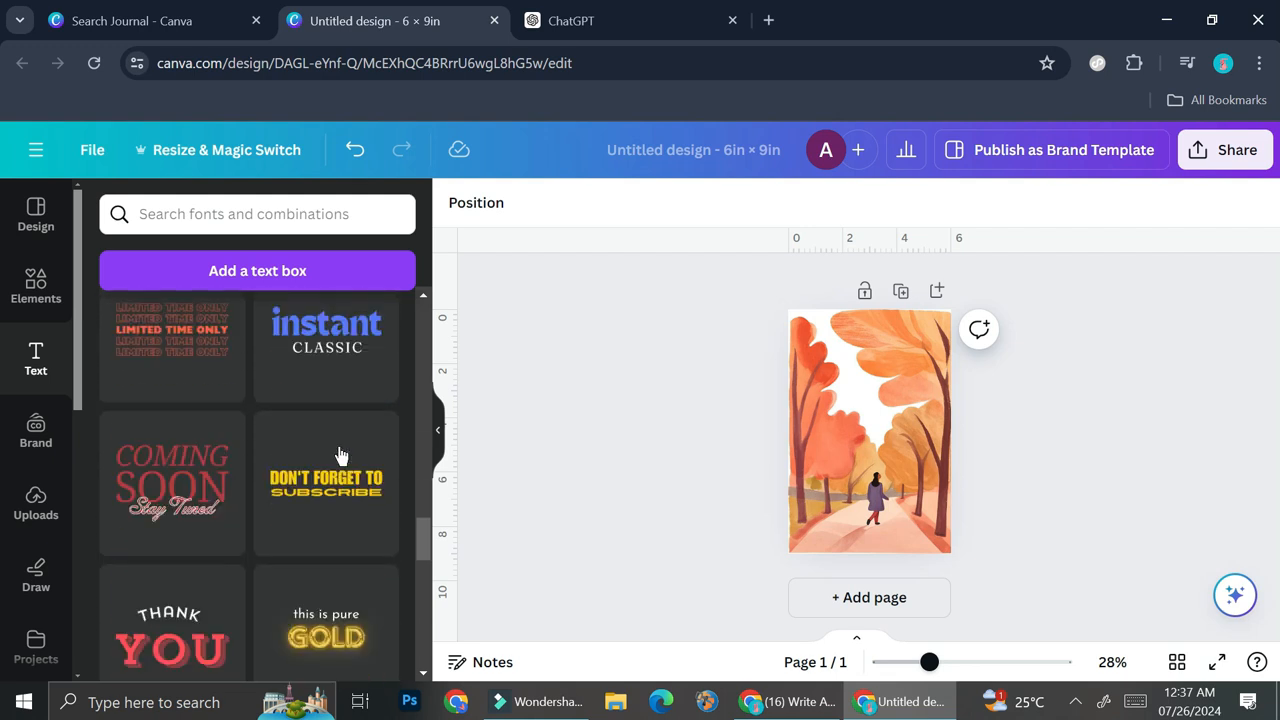
{"action": "scroll", "coordinate": [340, 460], "scroll_direction": "down", "scroll_amount": 1}
{"action": "scroll", "coordinate": [343, 514], "scroll_direction": "down", "scroll_amount": 3}
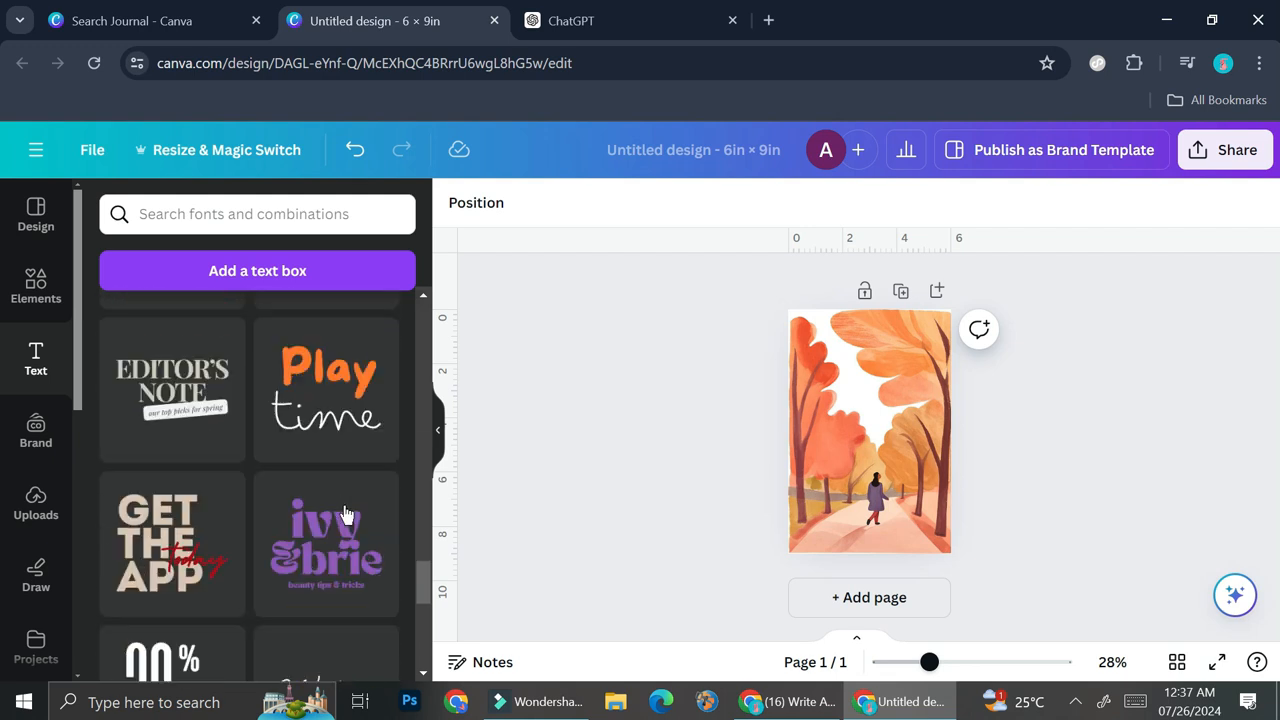
{"action": "scroll", "coordinate": [343, 511], "scroll_direction": "down", "scroll_amount": 3}
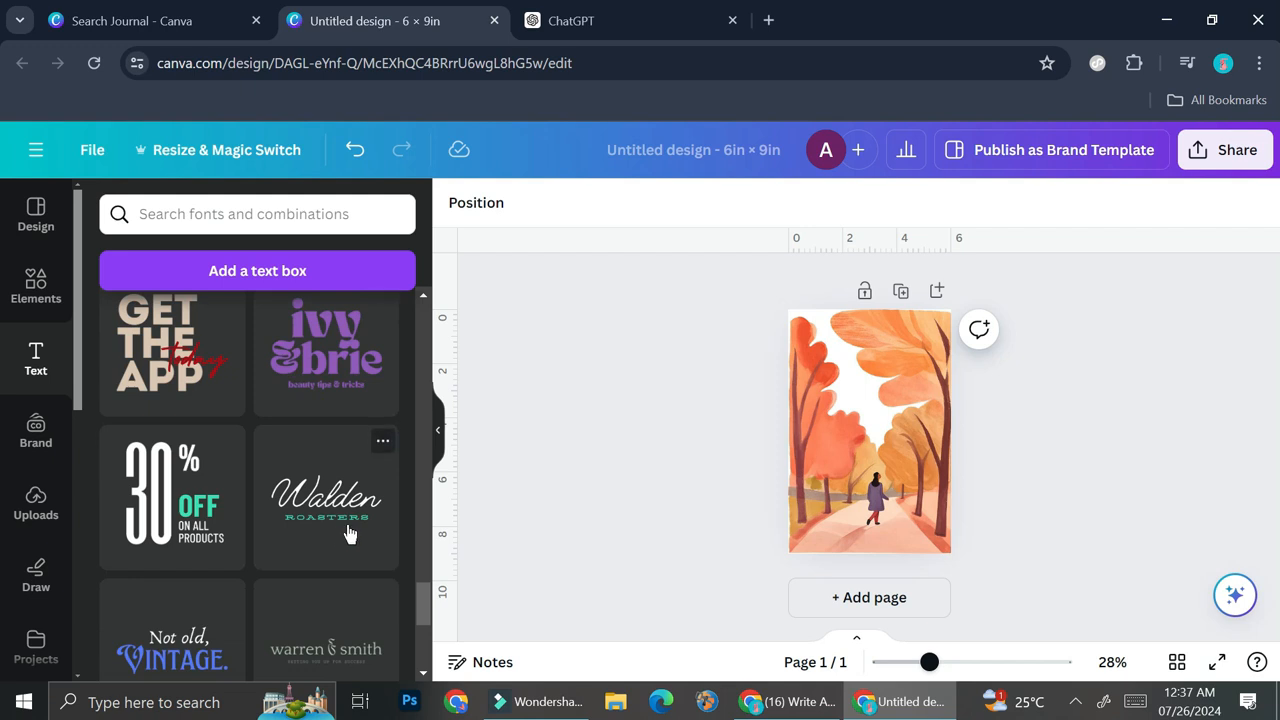
{"action": "scroll", "coordinate": [319, 590], "scroll_direction": "down", "scroll_amount": 2}
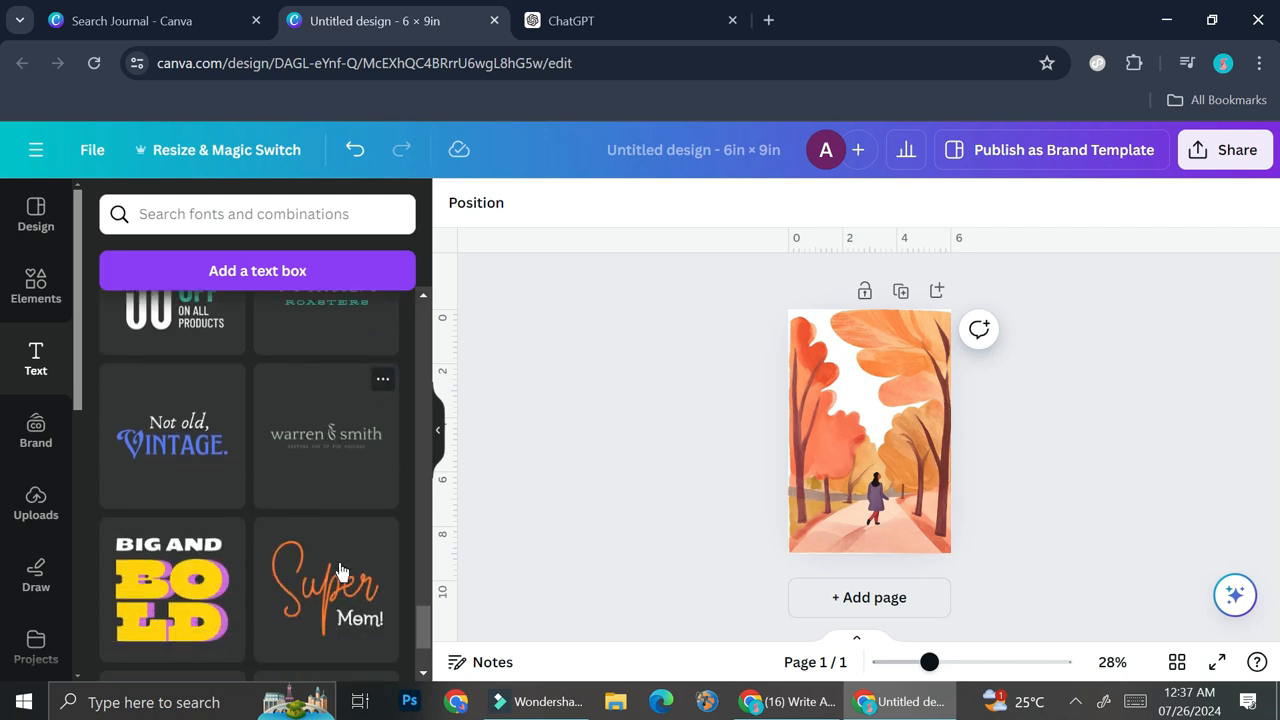
{"action": "scroll", "coordinate": [330, 600], "scroll_direction": "up", "scroll_amount": 1}
{"action": "left_click", "coordinate": [343, 487]}
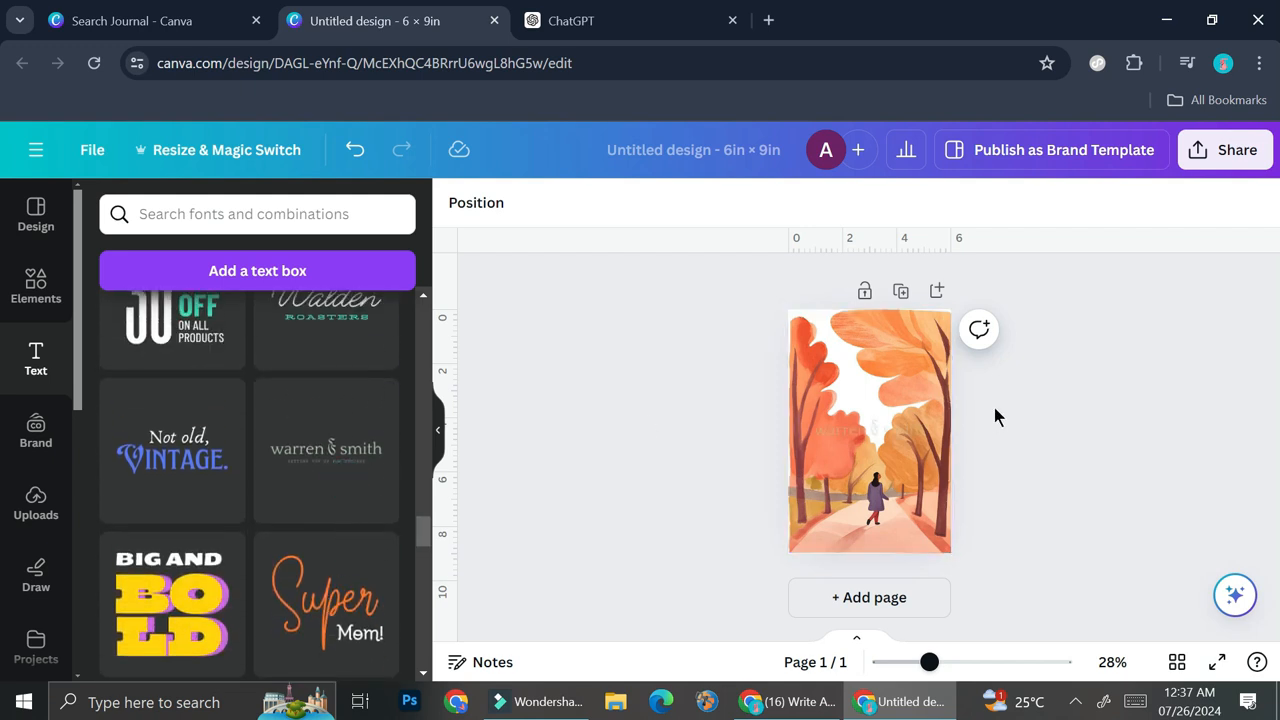
{"action": "left_click_drag", "start_coordinate": [937, 668], "coordinate": [964, 668]}
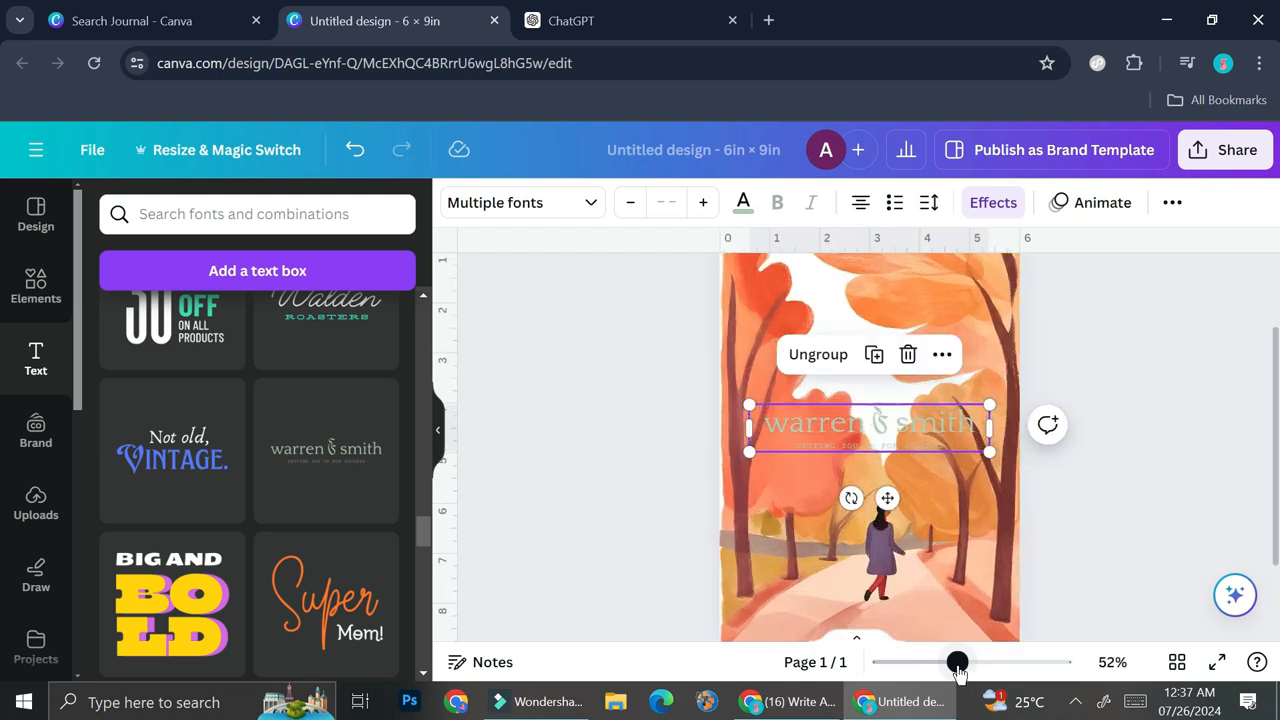
{"action": "left_click_drag", "start_coordinate": [916, 441], "coordinate": [914, 301]}
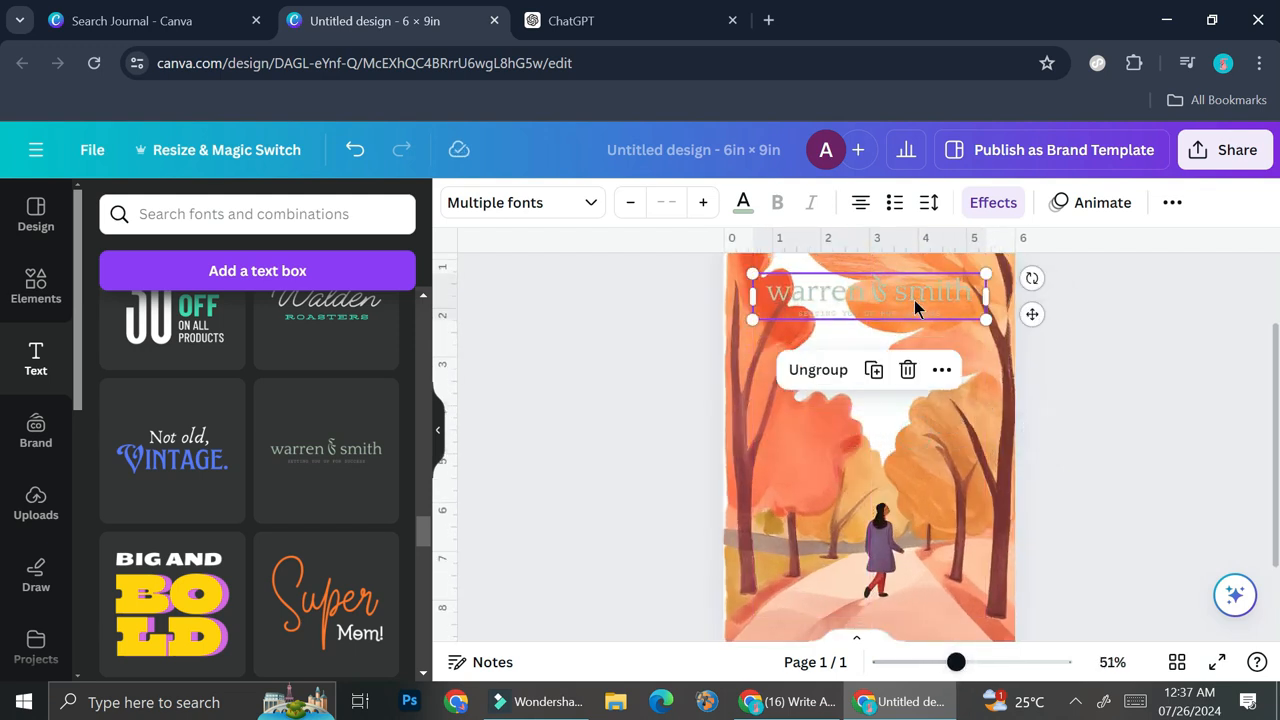
Replace the main line of the font combination with the title "Daily Journal"
{"action": "left_click", "coordinate": [914, 298]}
{"action": "double_click", "coordinate": [923, 297]}
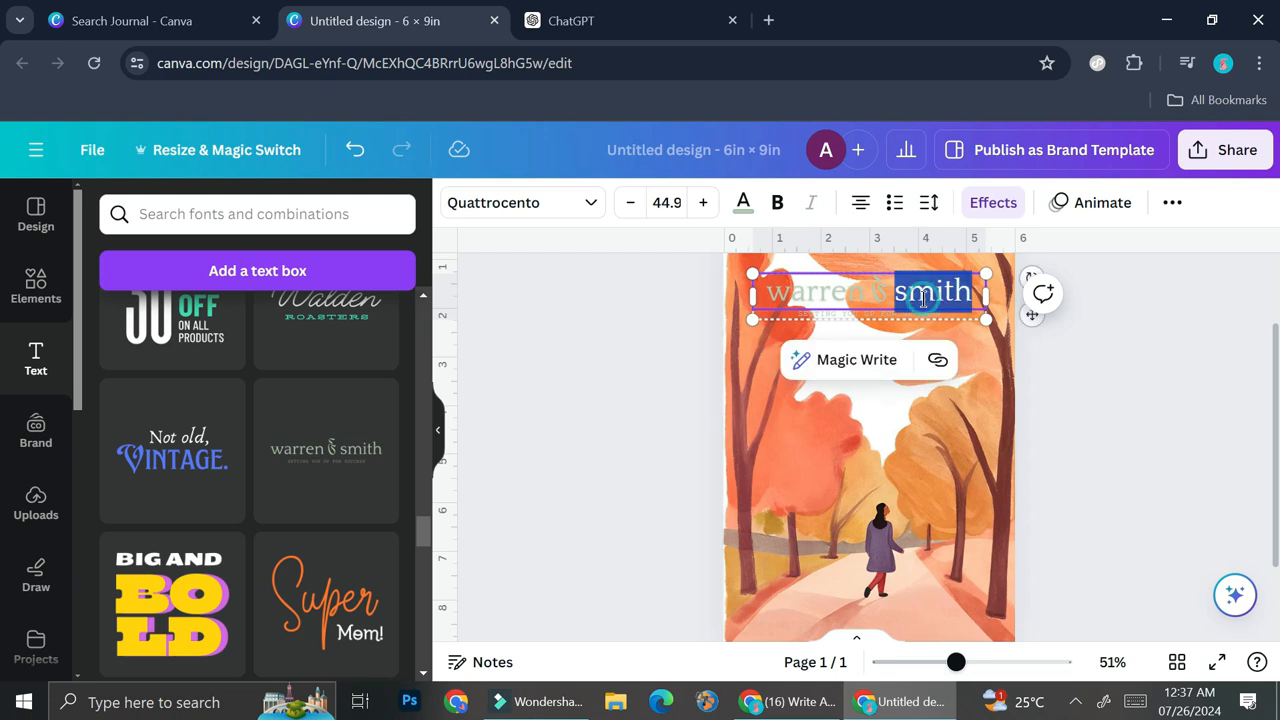
{"action": "type", "text": "A"}
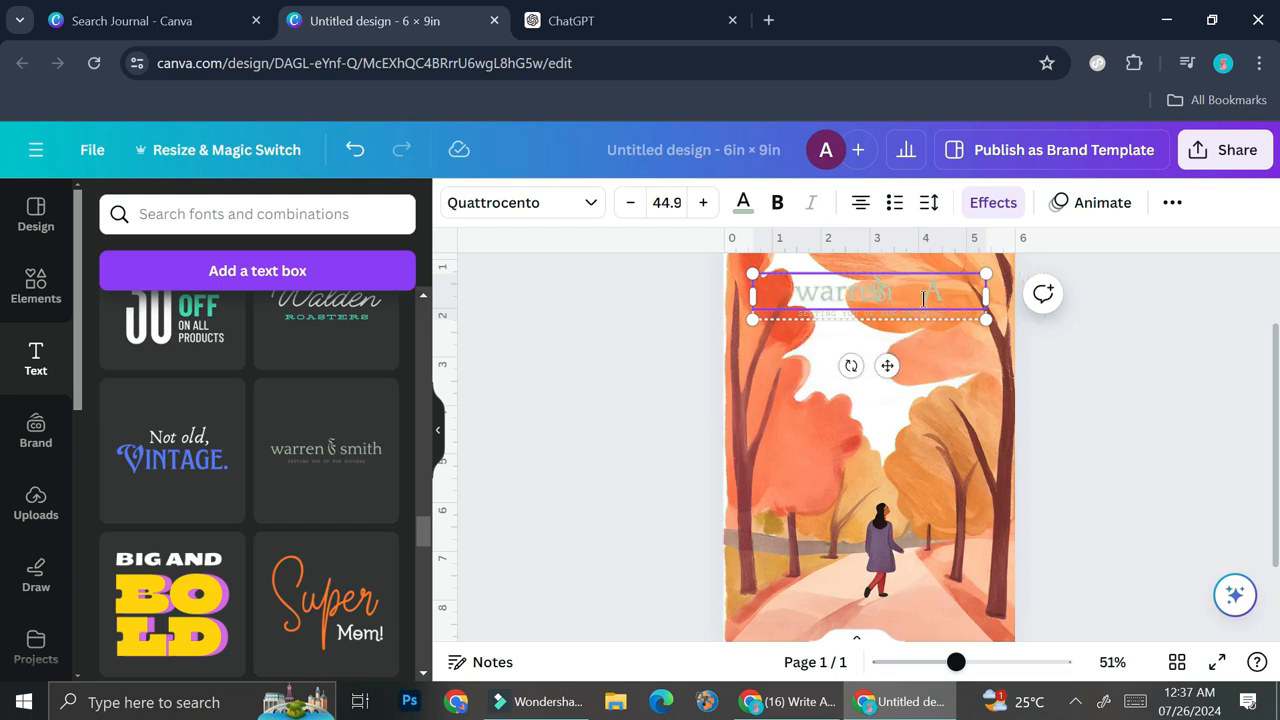
{"action": "key", "text": "ctrl+a"}
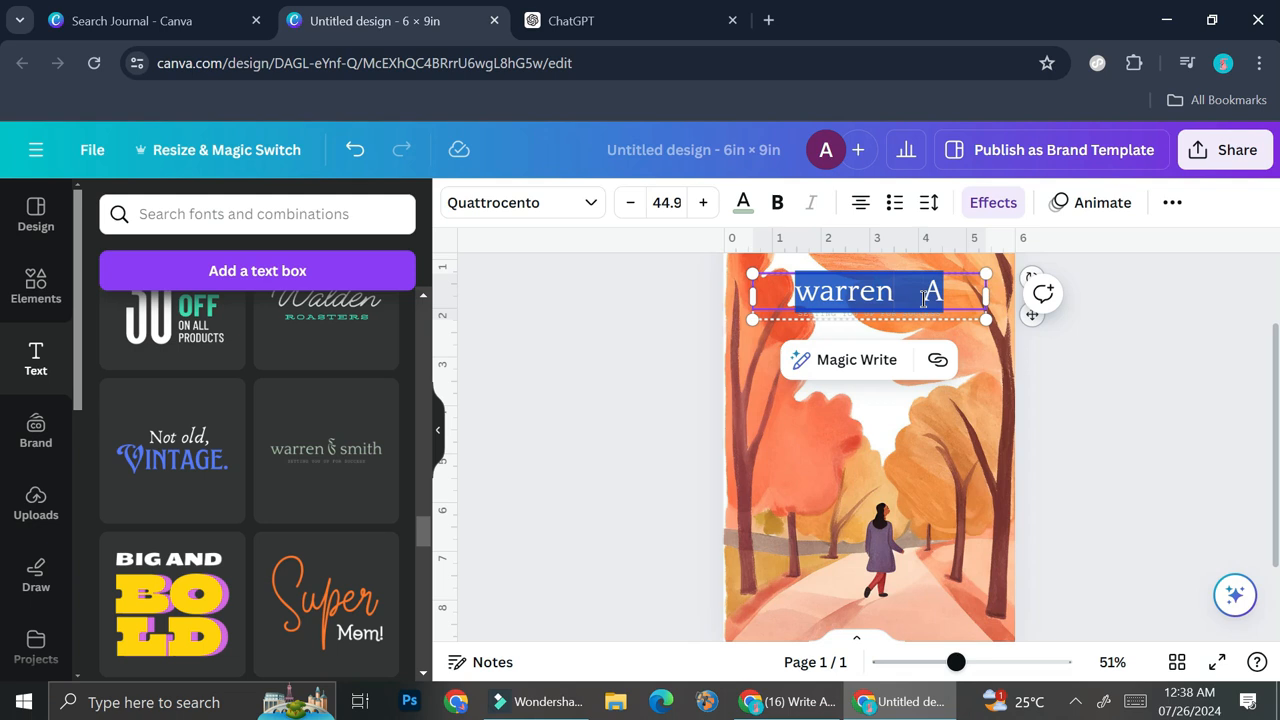
{"action": "key", "text": "BackSpace"}
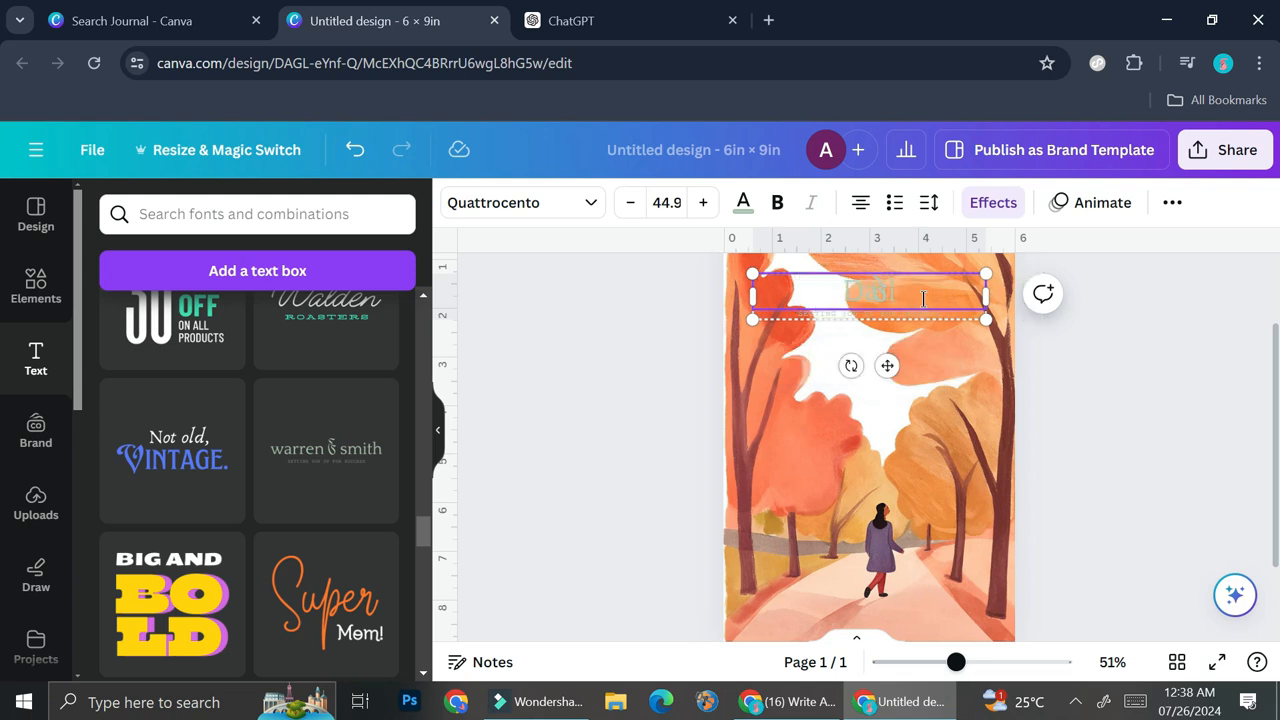
{"action": "type", "text": "Daily Journal"}
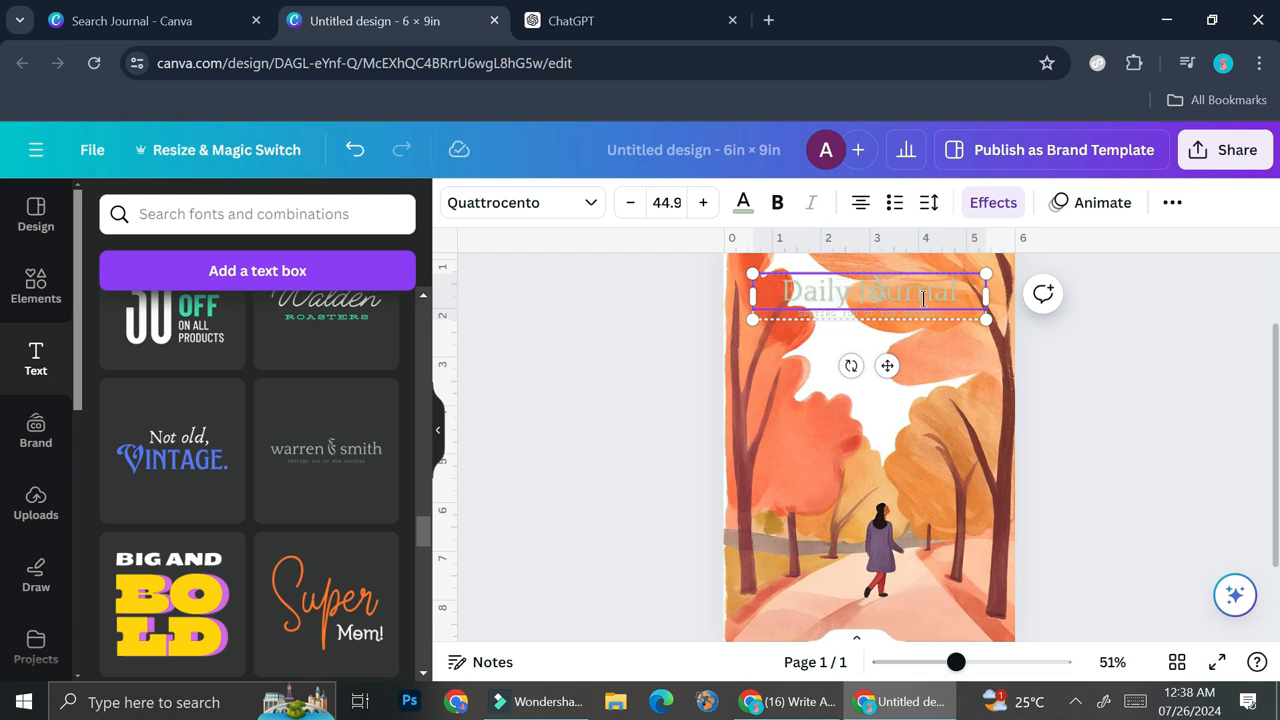
Ungroup the font combination on the cover and move its "Daily Journal" line up, away from the other pieces
{"action": "left_click", "coordinate": [951, 349]}
{"action": "left_click", "coordinate": [955, 286]}
{"action": "mouse_move", "coordinate": [955, 286]}
{"action": "left_mouse_down"}
{"action": "mouse_move", "coordinate": [954, 337]}
{"action": "mouse_move", "coordinate": [937, 288]}
{"action": "left_mouse_up"}
{"action": "left_click", "coordinate": [920, 367]}
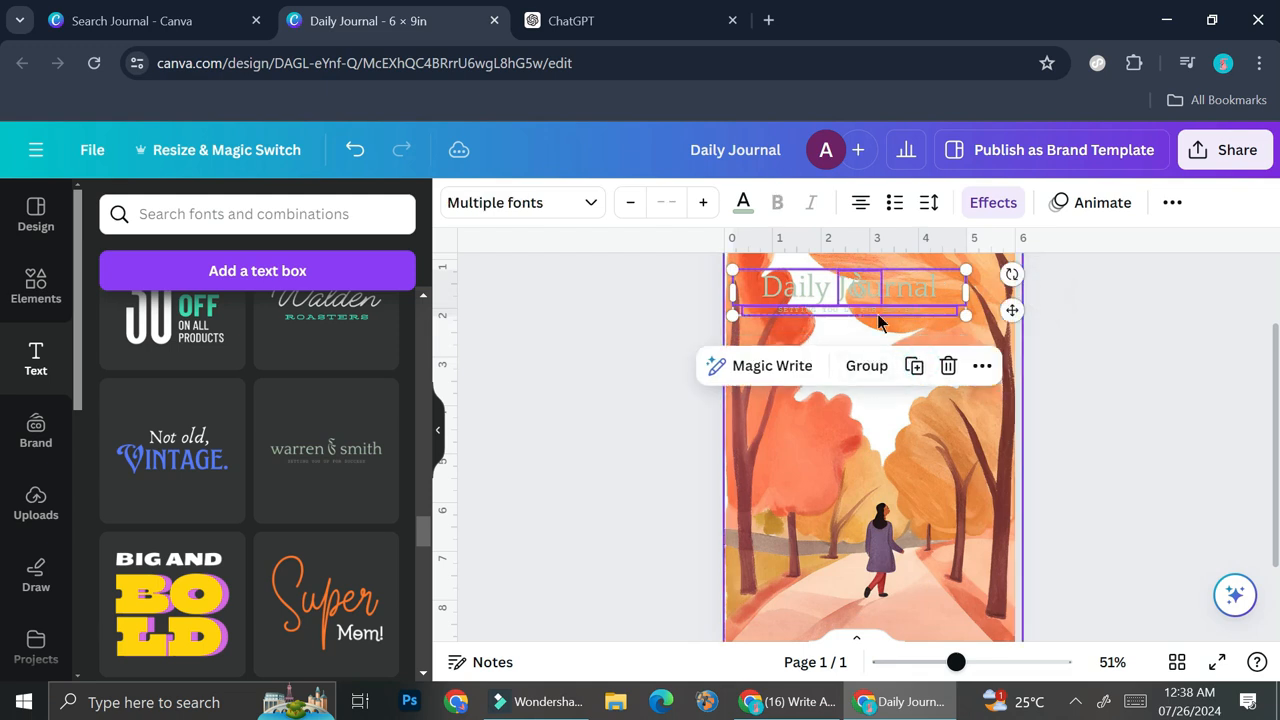
{"action": "left_click", "coordinate": [917, 289]}
{"action": "left_click", "coordinate": [917, 288]}
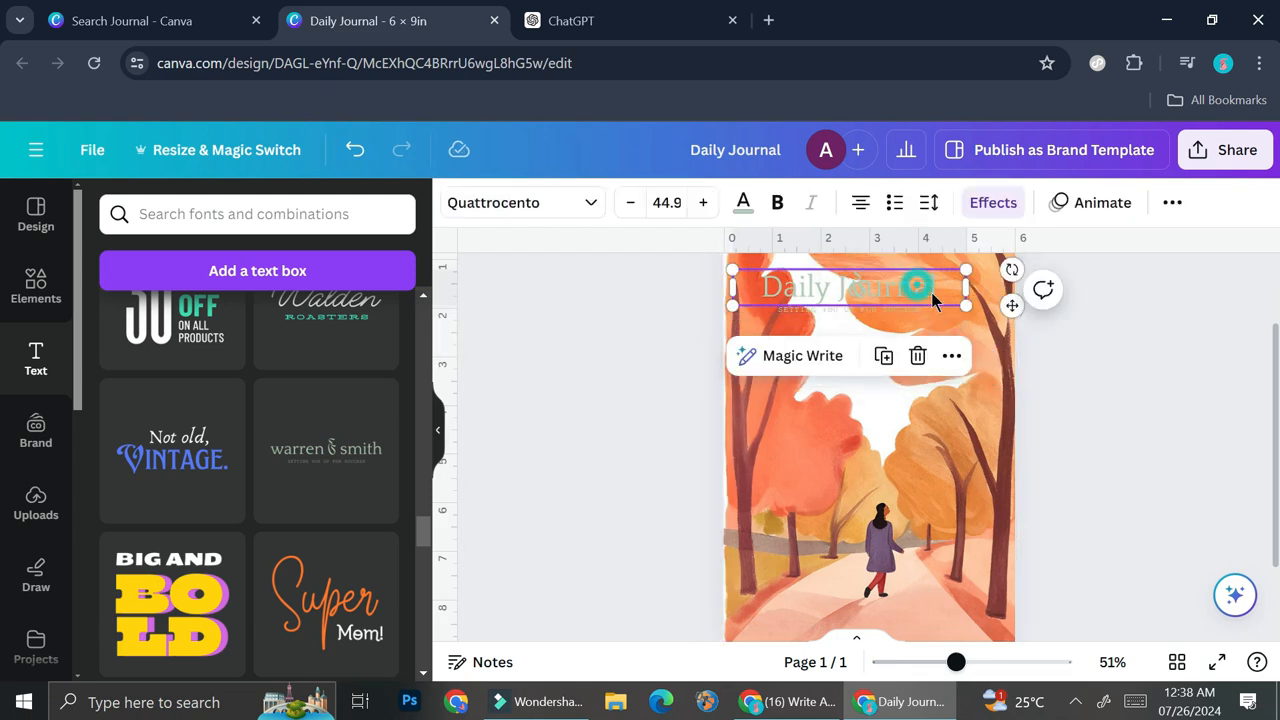
{"action": "left_click_drag", "start_coordinate": [929, 289], "coordinate": [949, 258]}
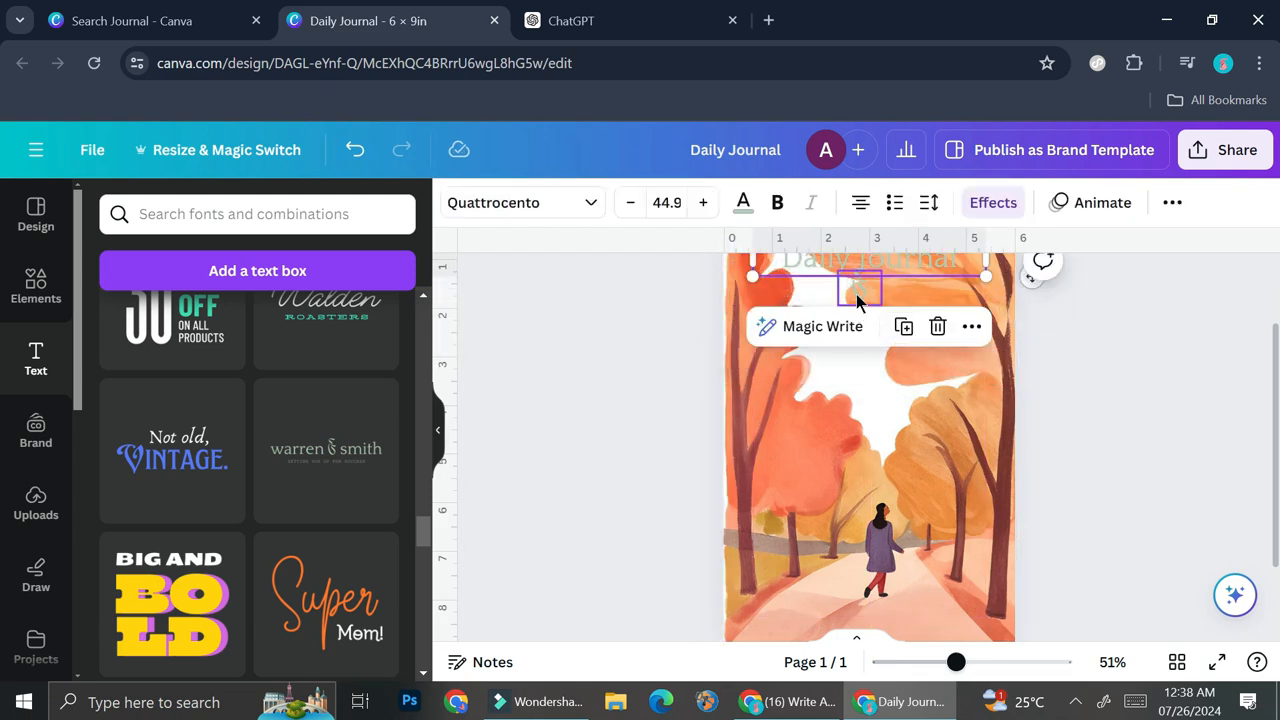
Delete the leftover ampersand ornament and small tagline, and reposition the "Daily Journal" title in the upper part of the cover
{"action": "left_click", "coordinate": [856, 292]}
{"action": "left_click_drag", "start_coordinate": [856, 292], "coordinate": [866, 320]}
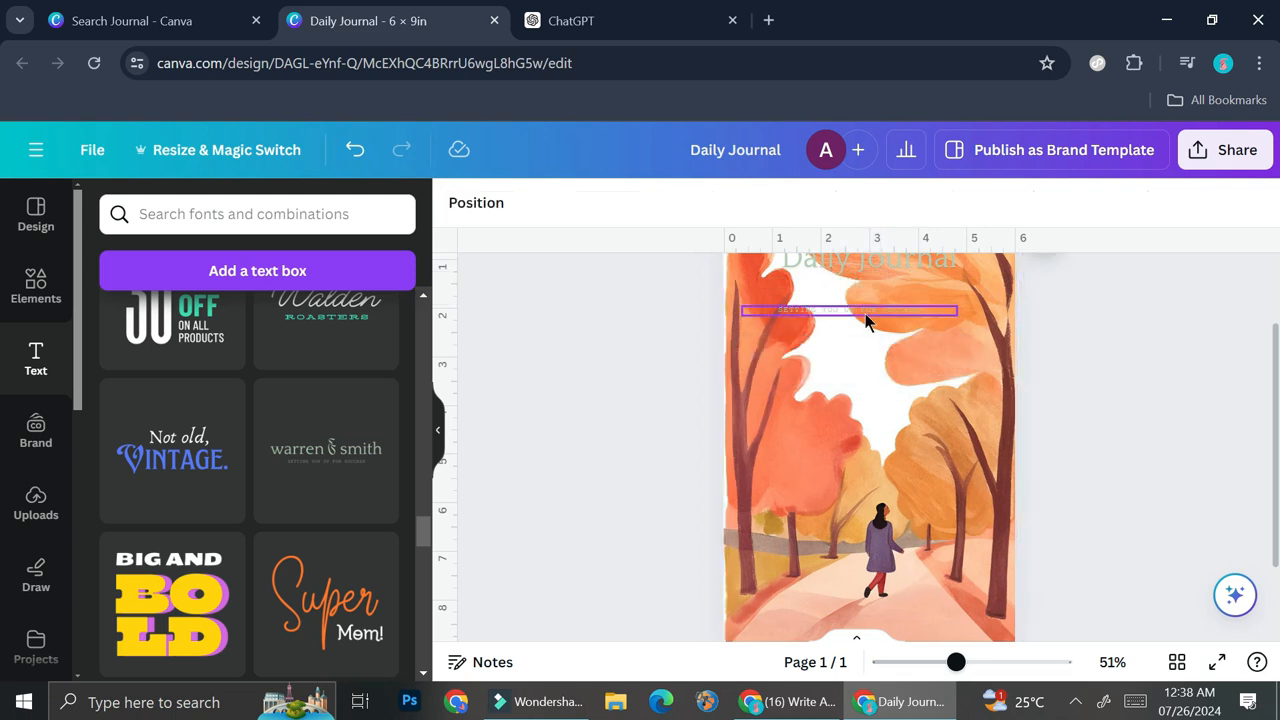
{"action": "left_click", "coordinate": [866, 320]}
{"action": "key", "text": "Delete"}
{"action": "scroll", "coordinate": [867, 321], "scroll_direction": "up", "scroll_amount": 2}
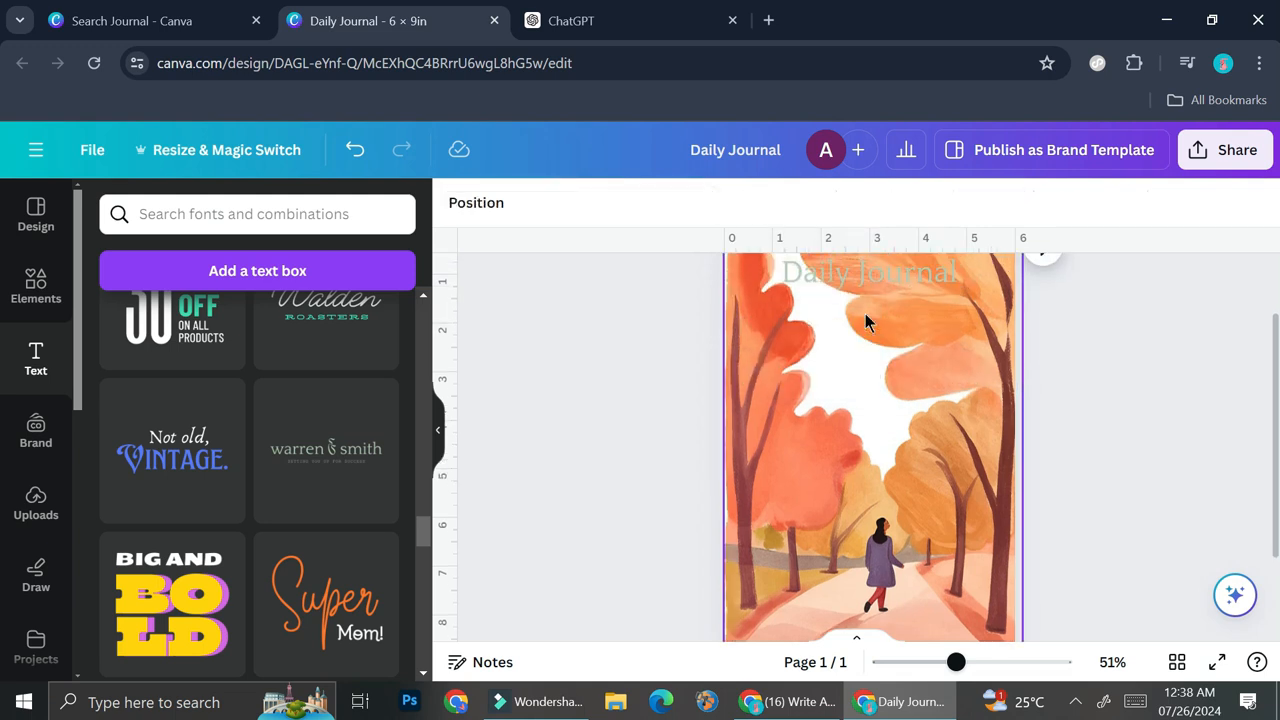
{"action": "left_click_drag", "start_coordinate": [883, 351], "coordinate": [888, 385]}
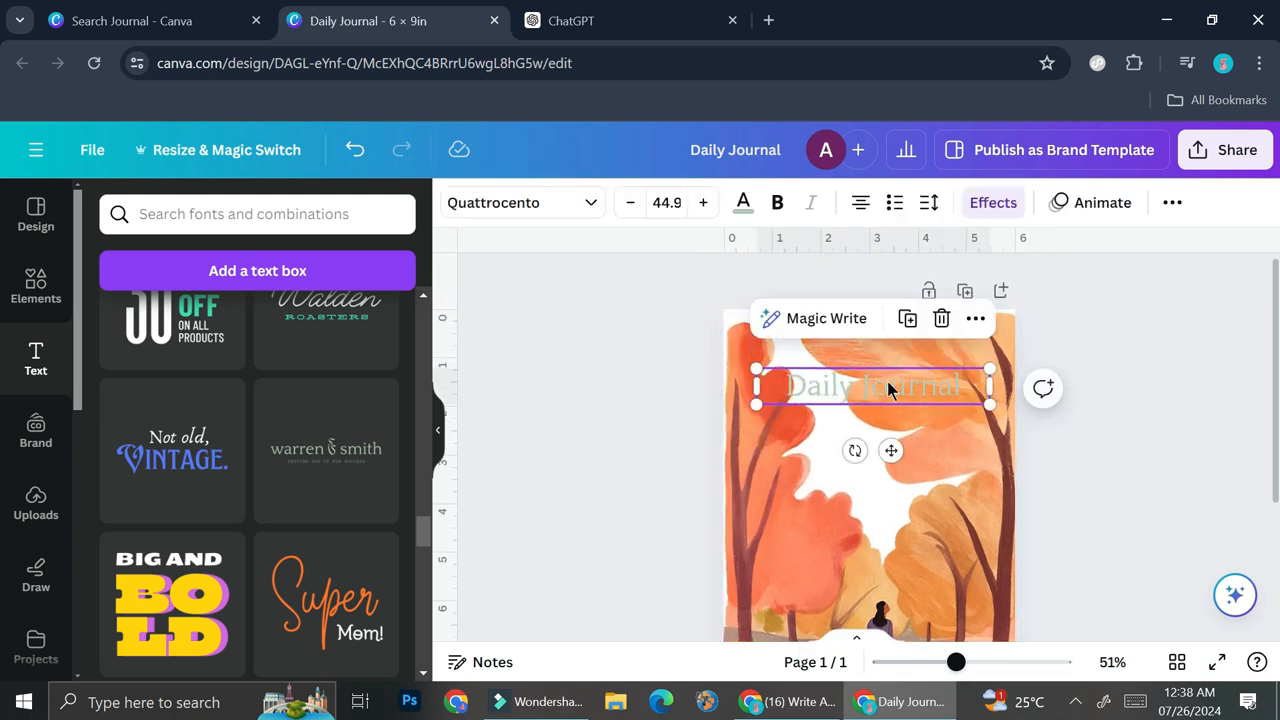
Search the graphics elements for "paper tape" and add the wide beige creased tape strip to the cover
{"action": "left_click", "coordinate": [36, 286]}
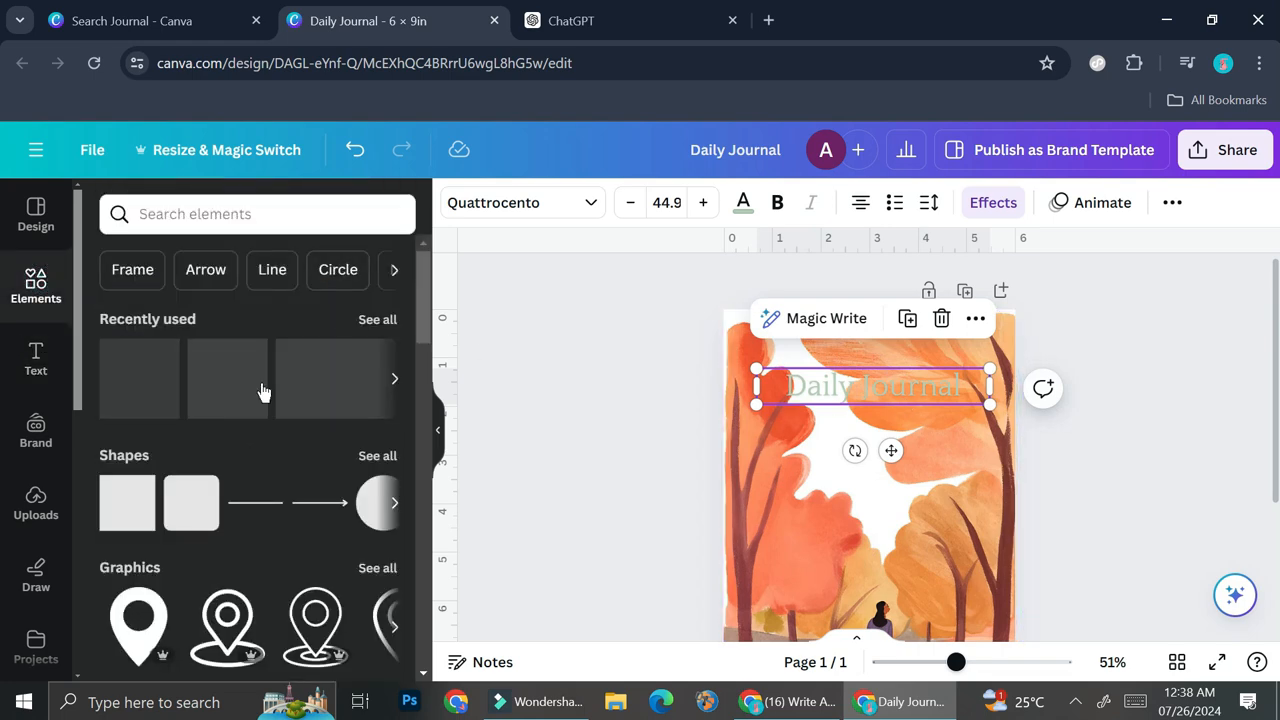
{"action": "left_click", "coordinate": [281, 210]}
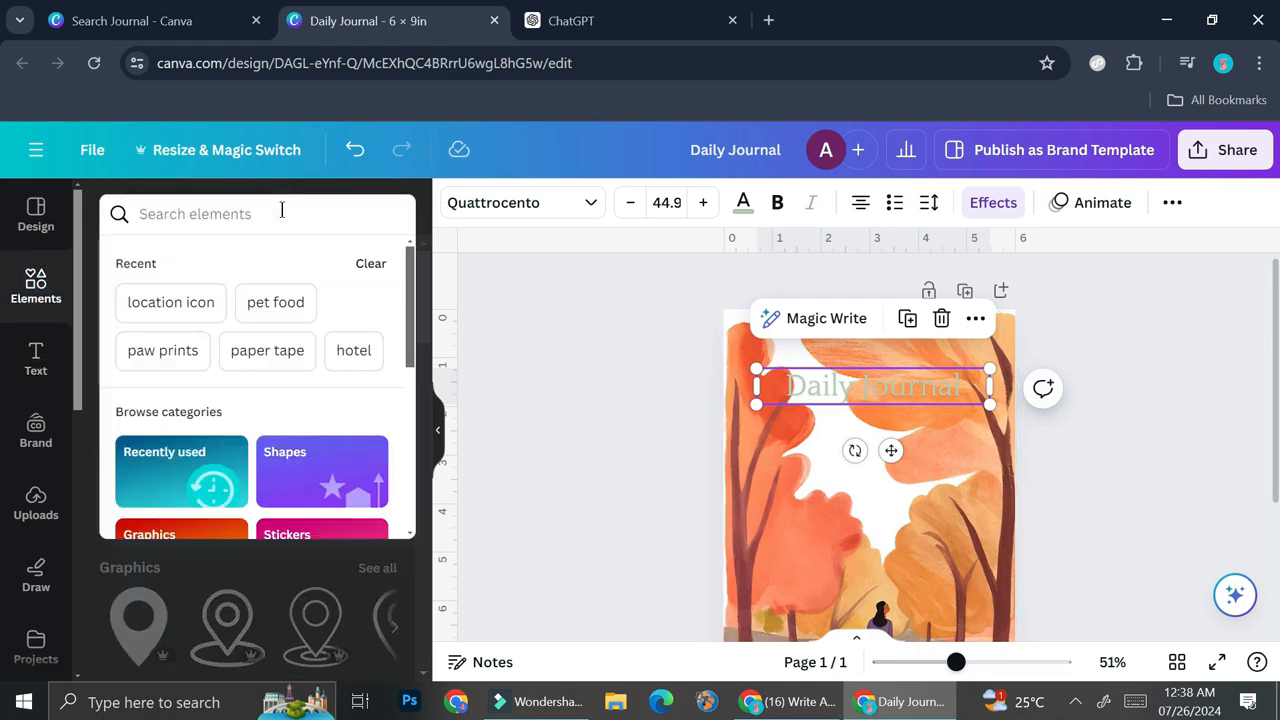
{"action": "type", "text": "paper"}
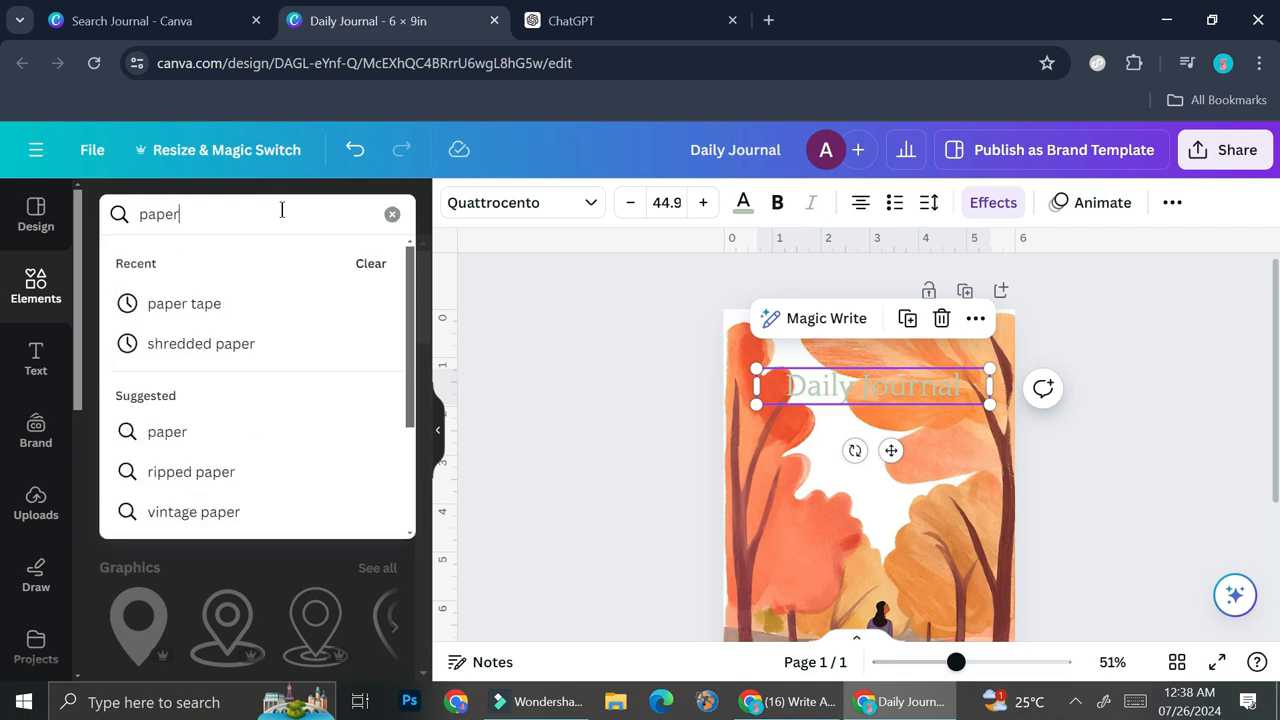
{"action": "type", "text": " tape"}
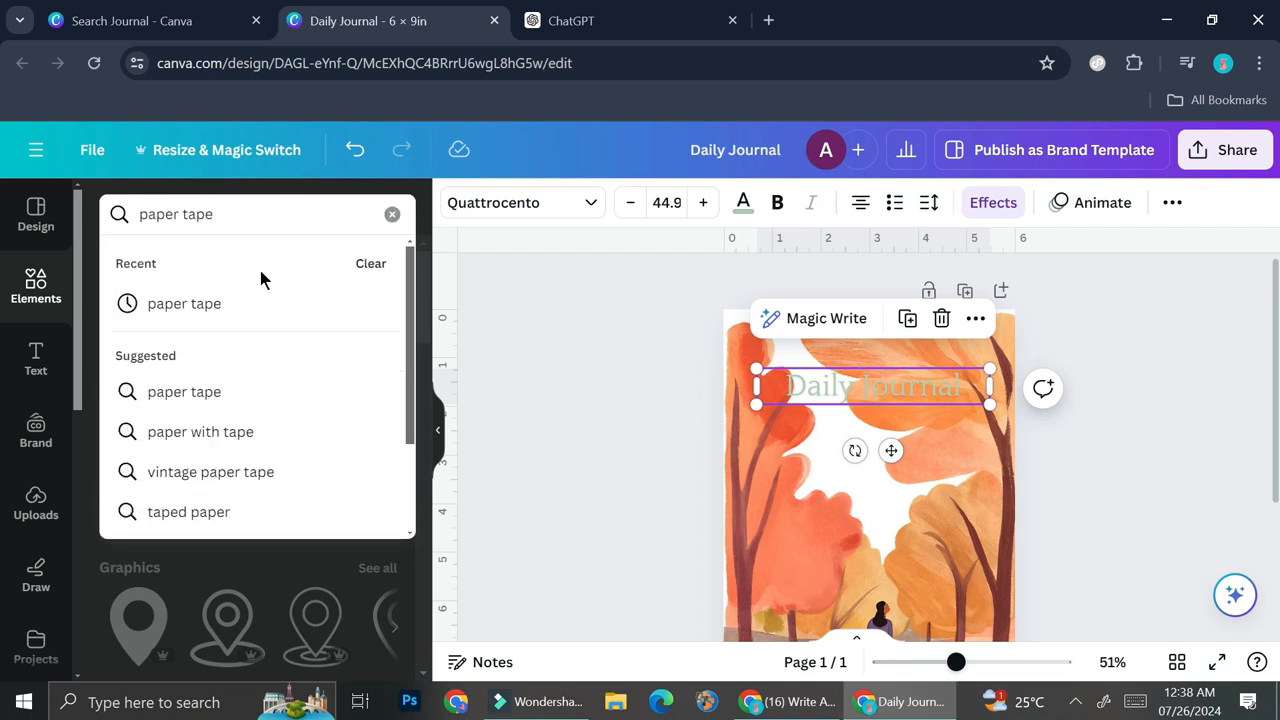
{"action": "left_click", "coordinate": [246, 303]}
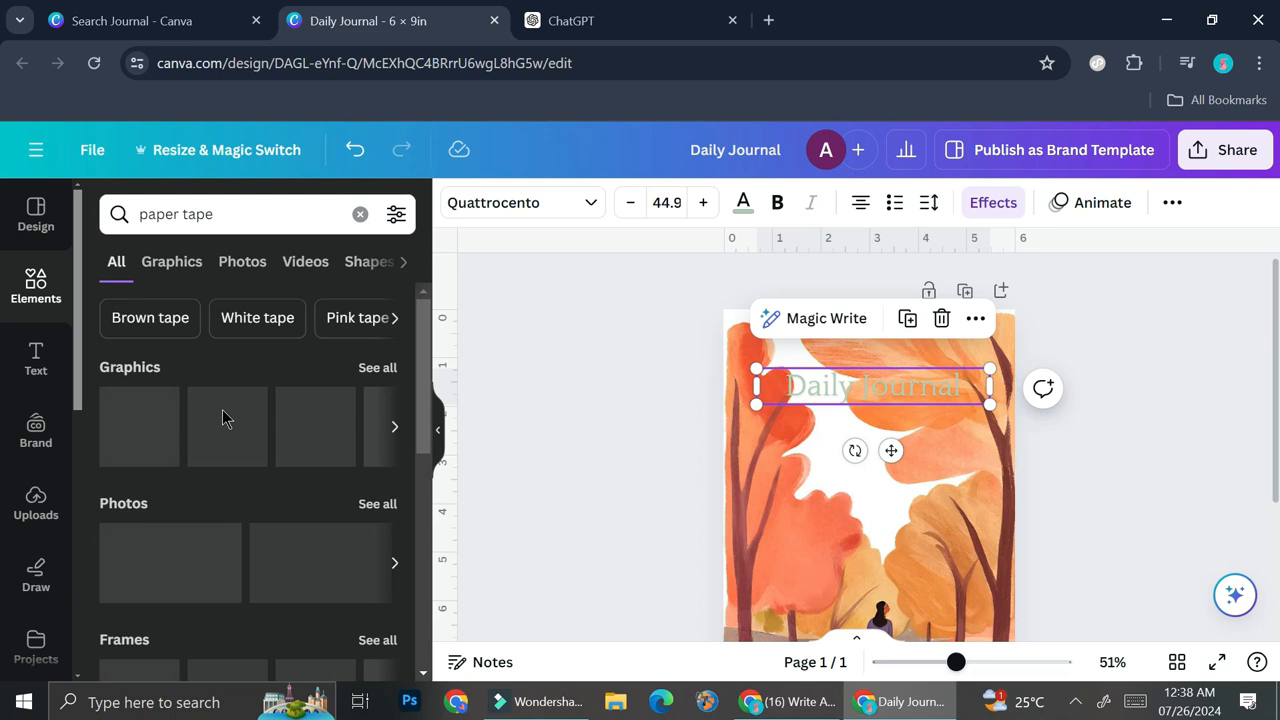
{"action": "left_click", "coordinate": [373, 368]}
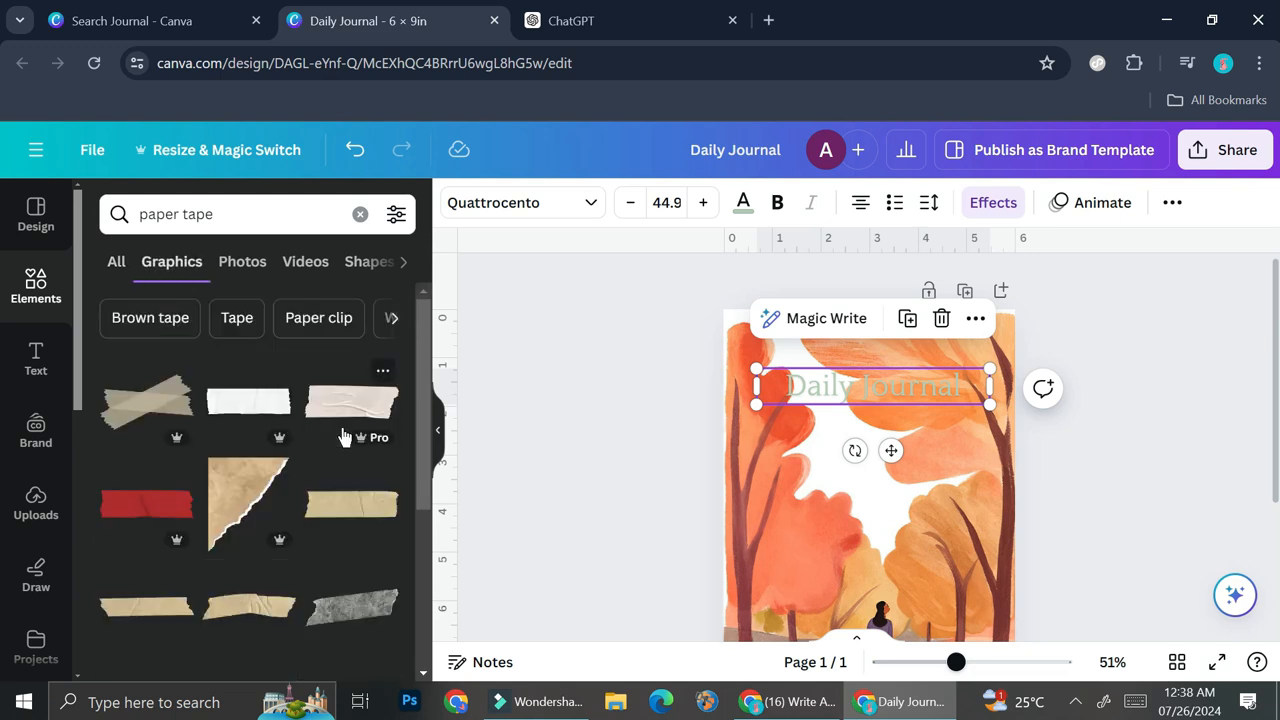
{"action": "scroll", "coordinate": [343, 437], "scroll_direction": "down", "scroll_amount": 1}
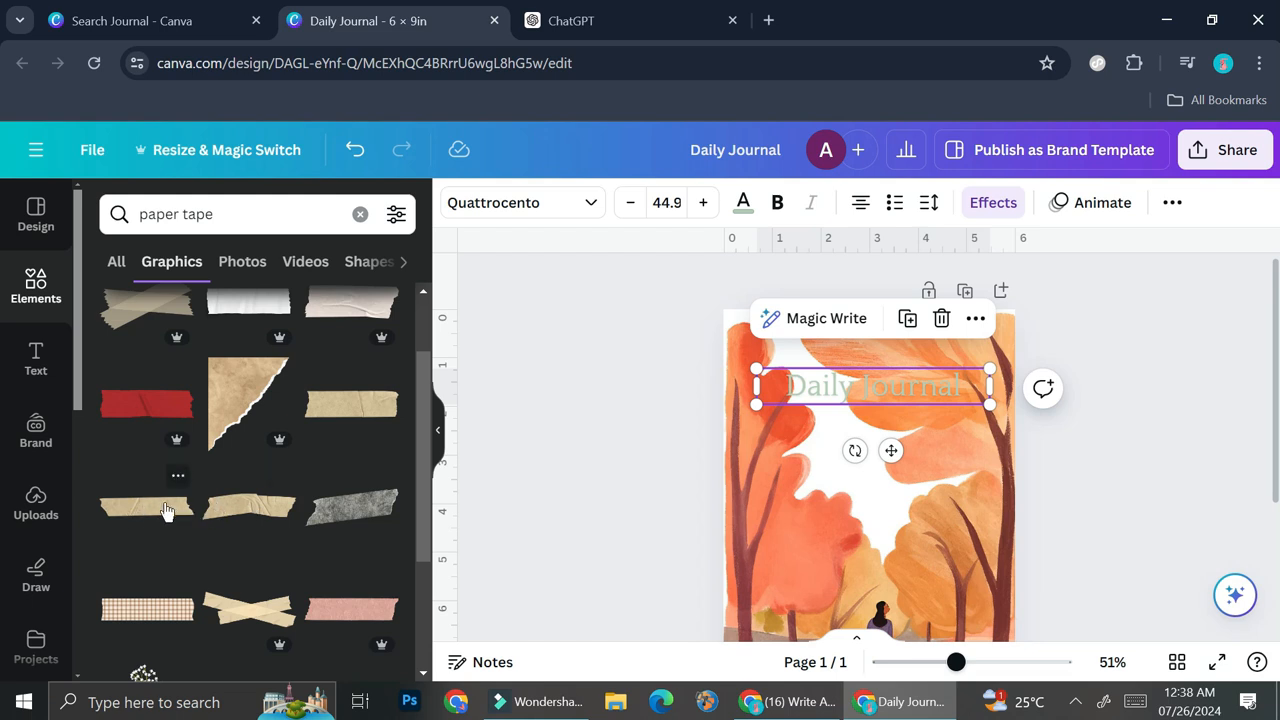
{"action": "left_click", "coordinate": [346, 422]}
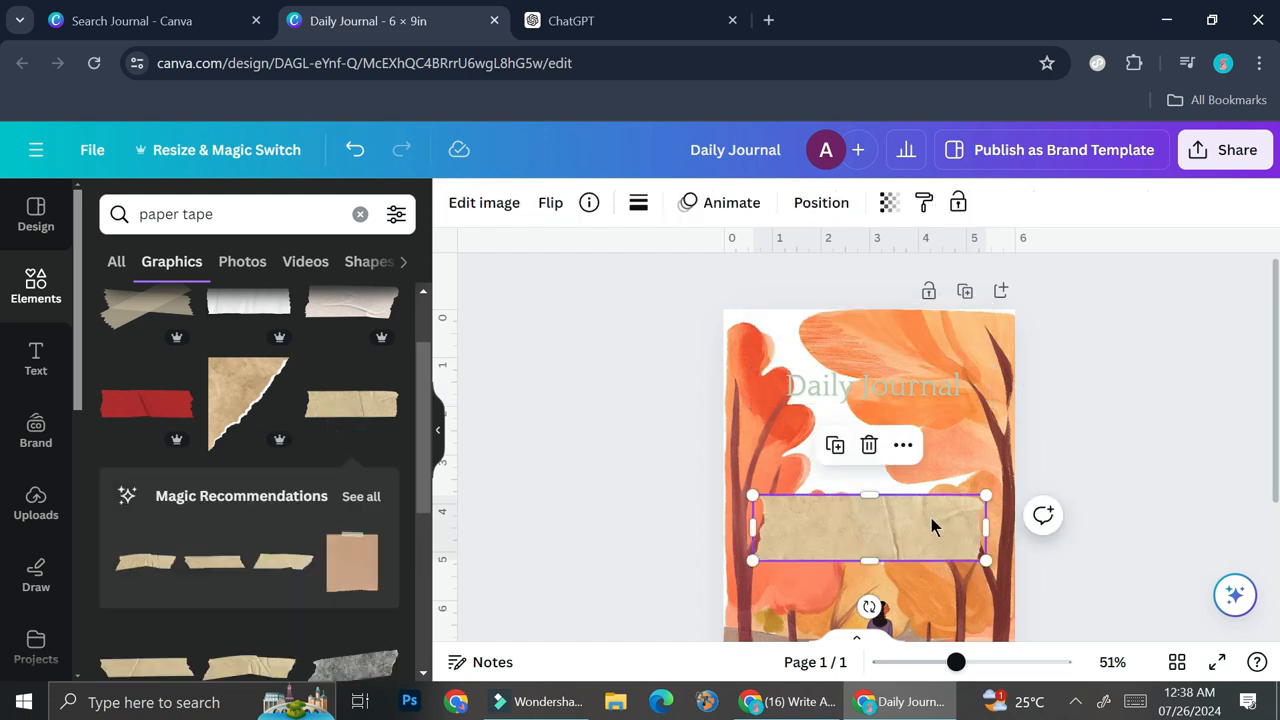
Change the "Daily Journal" title's text colour to the dark red in the Brand Kit palette
{"action": "left_click", "coordinate": [933, 398]}
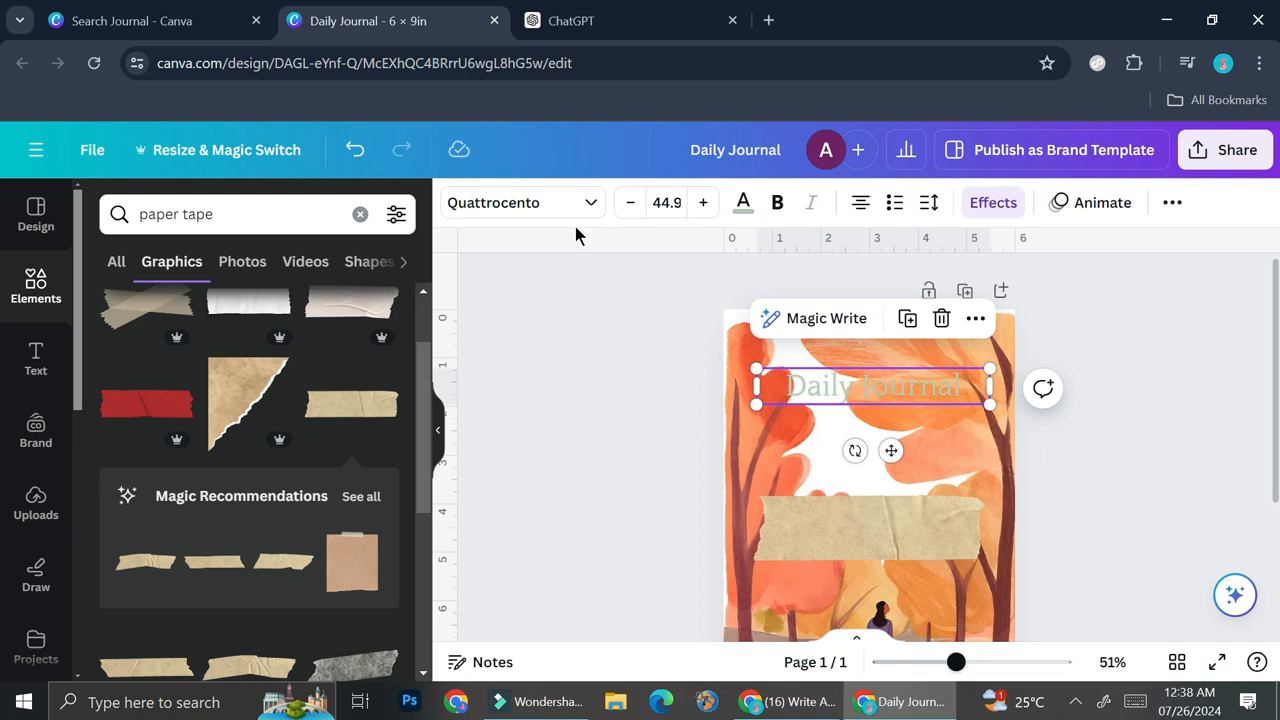
{"action": "left_click", "coordinate": [743, 202]}
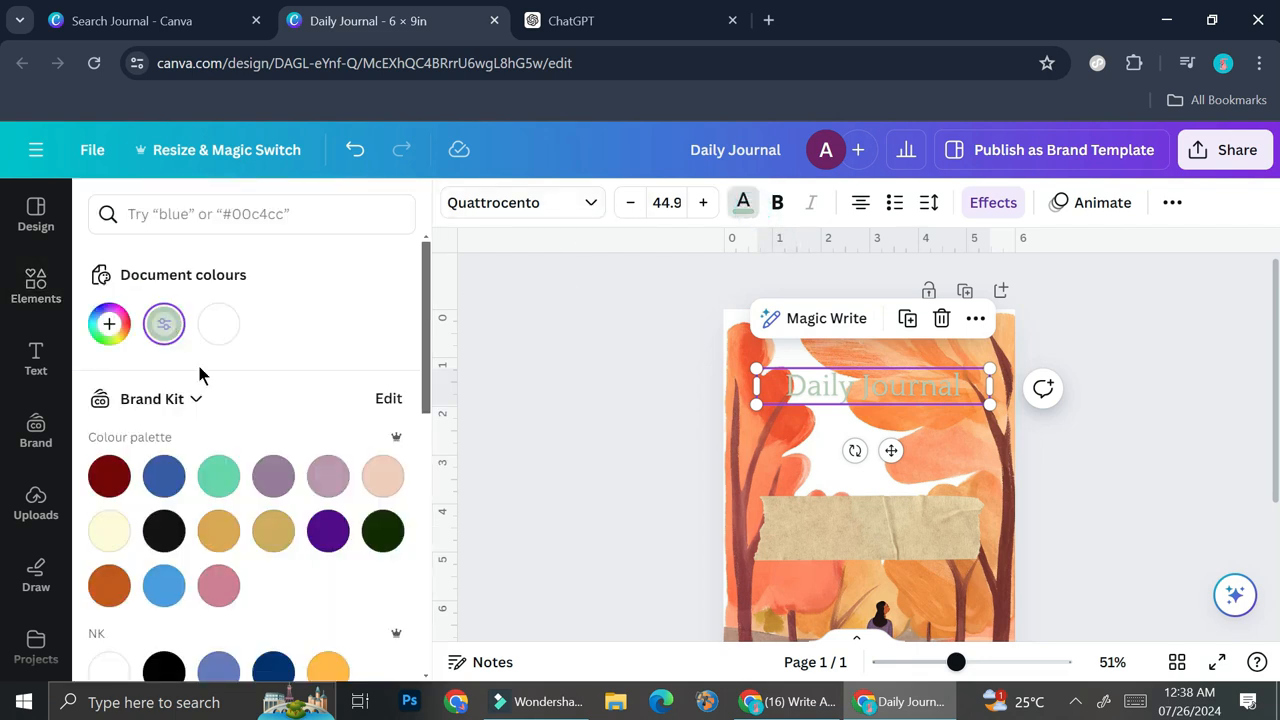
{"action": "left_click", "coordinate": [127, 477]}
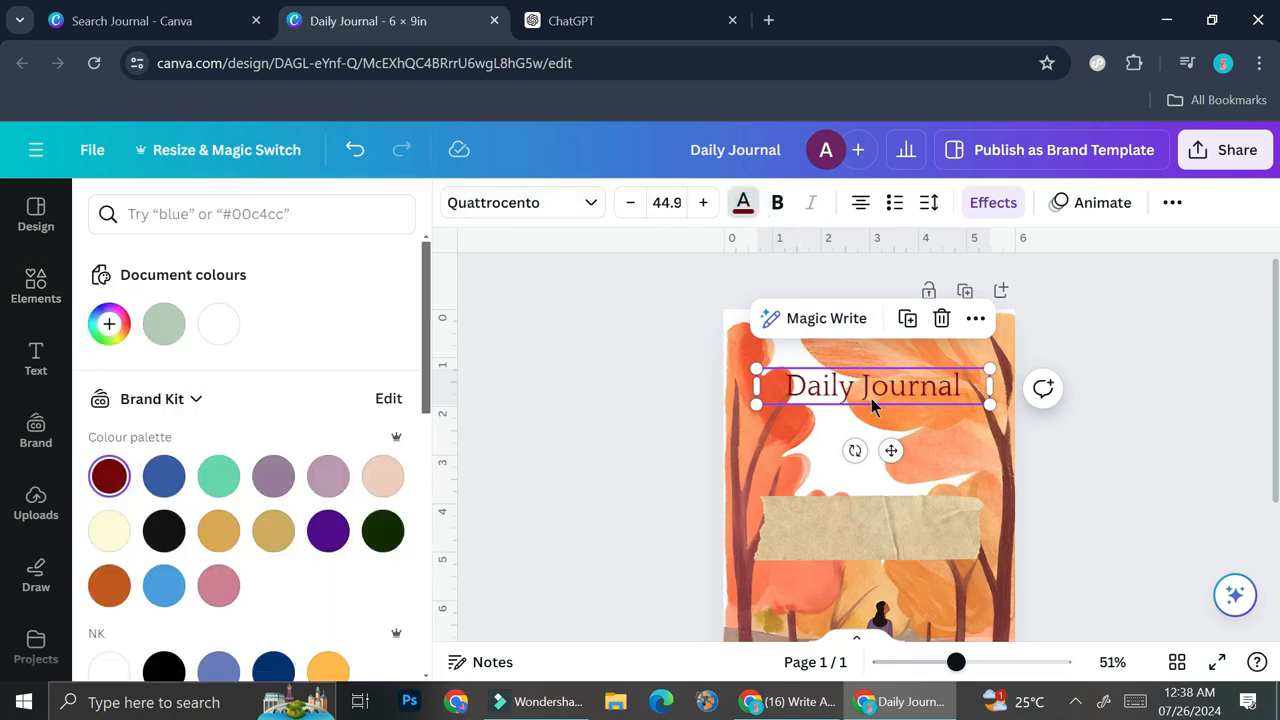
Centre the title on the tape strip, group the two, and move the group to the upper part of the cover
{"action": "left_click_drag", "start_coordinate": [891, 450], "coordinate": [885, 583]}
{"action": "left_click", "coordinate": [931, 514], "text": "shift"}
{"action": "left_click", "coordinate": [888, 445]}
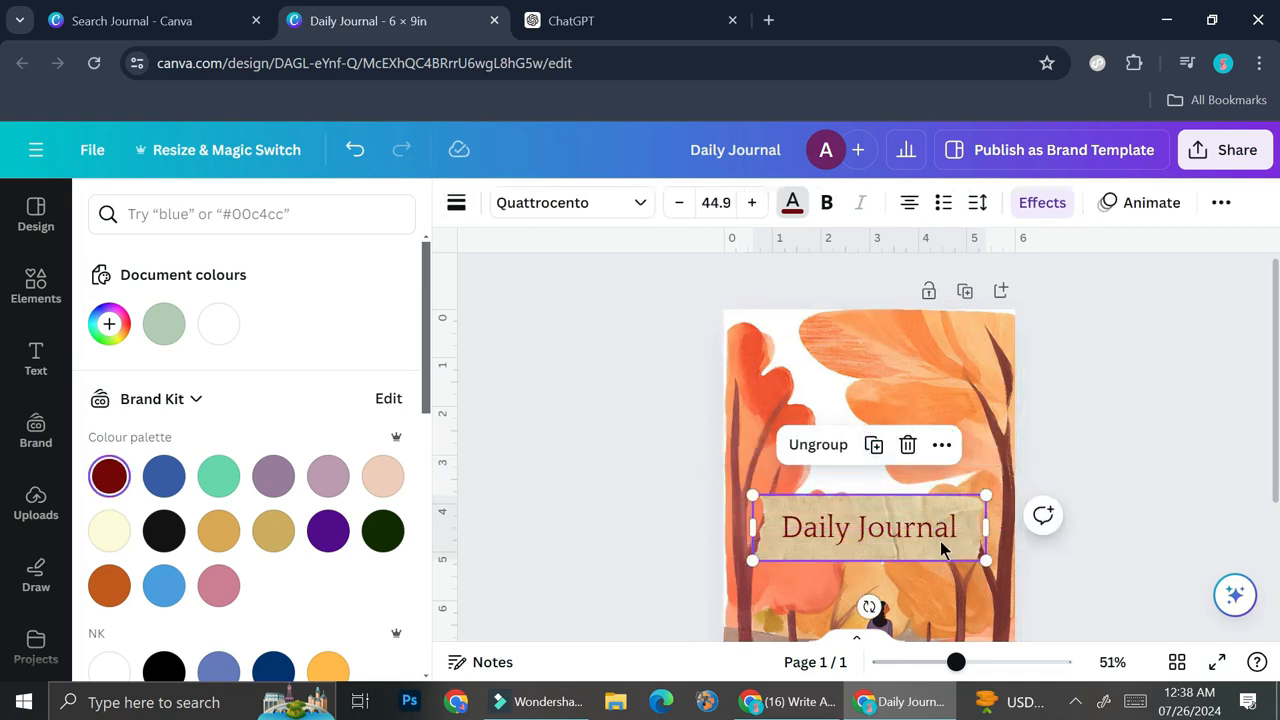
{"action": "left_click_drag", "start_coordinate": [940, 537], "coordinate": [947, 440]}
{"action": "scroll", "coordinate": [1078, 446], "scroll_direction": "down", "scroll_amount": 3}
{"action": "scroll", "coordinate": [1078, 446], "scroll_direction": "up", "scroll_amount": 2}
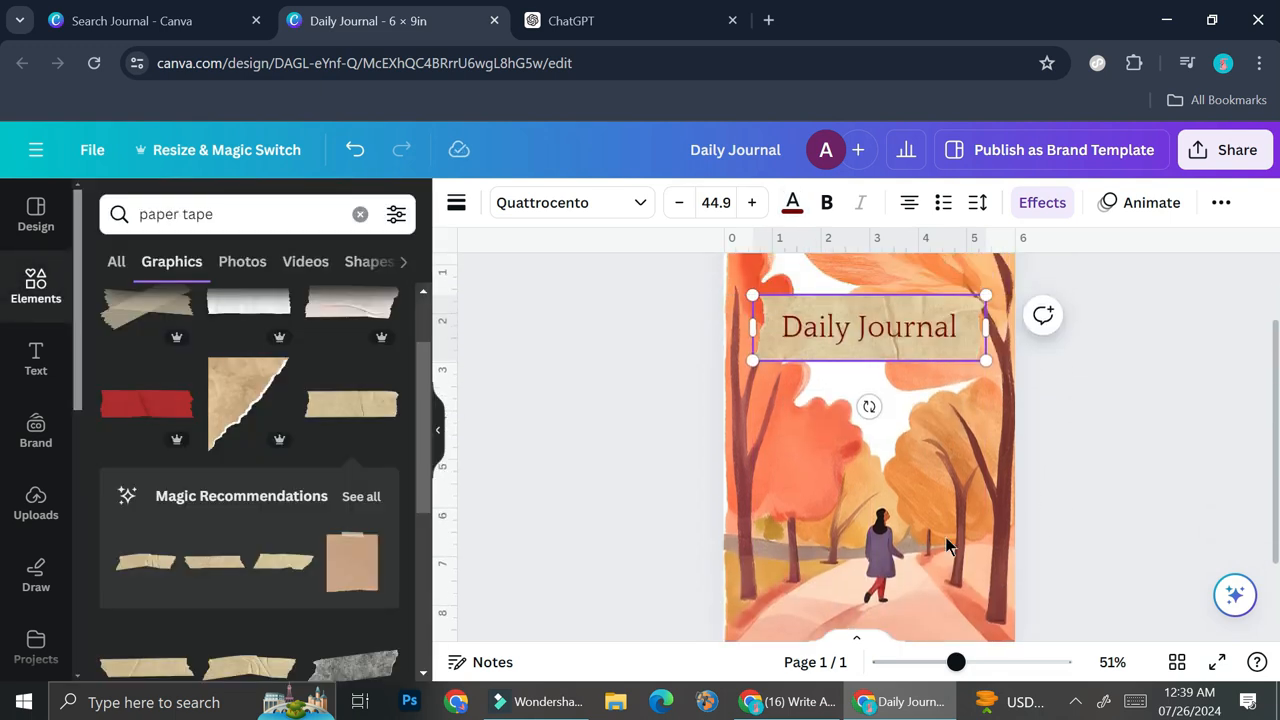
Add a blank second page after the cover
{"action": "left_click", "coordinate": [920, 664]}
{"action": "left_click", "coordinate": [1066, 434]}
{"action": "left_click_drag", "start_coordinate": [918, 660], "coordinate": [936, 662]}
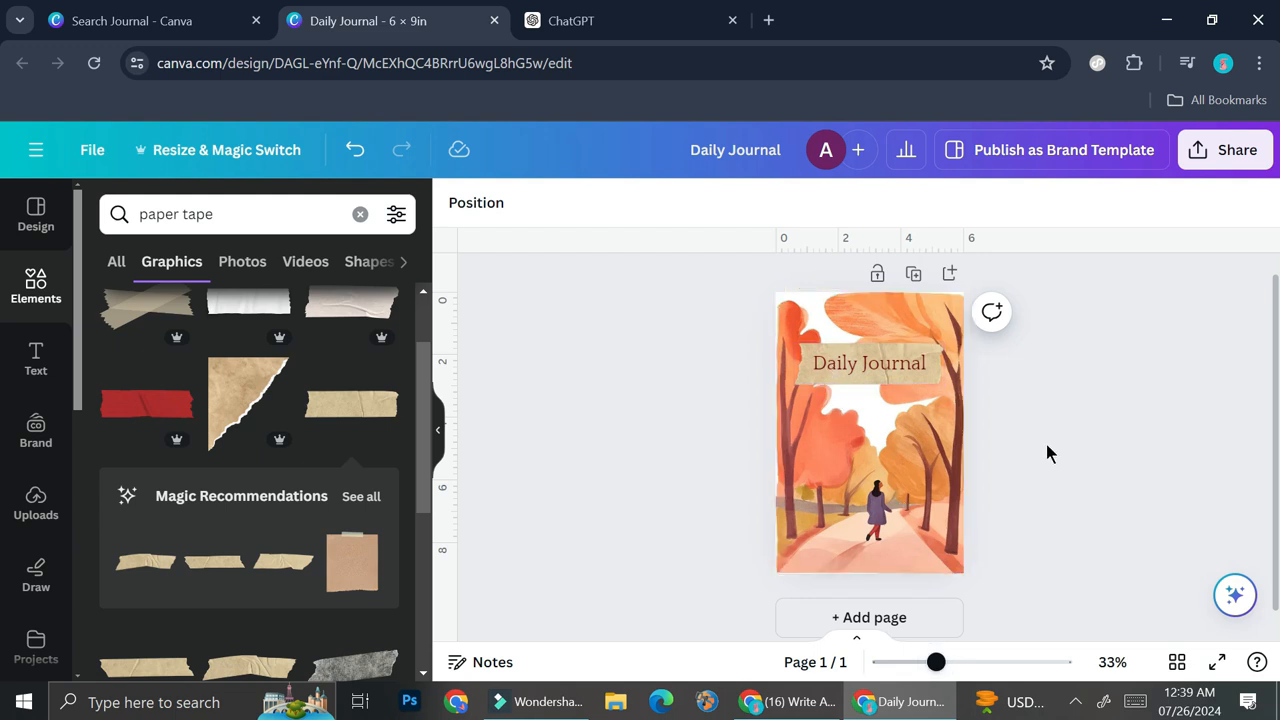
{"action": "left_click", "coordinate": [931, 617]}
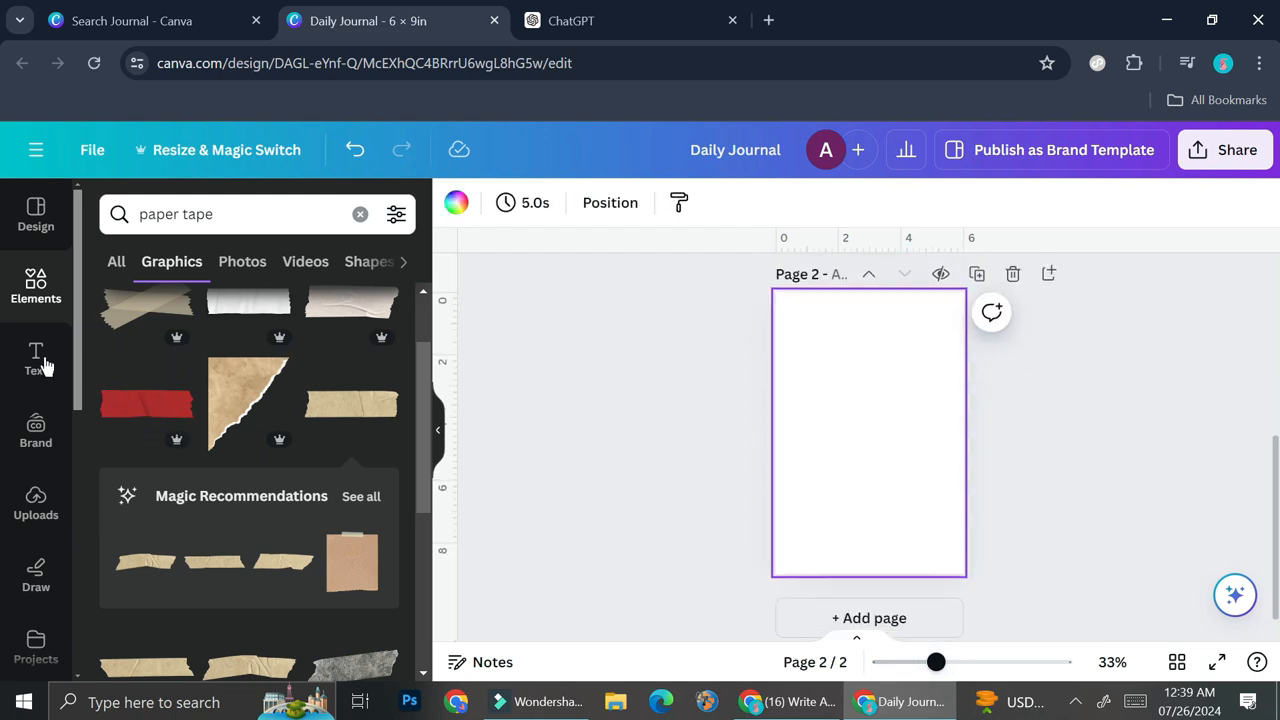
Search the design templates for "journal" and apply the "Pale Pink Watercolor Dream Journal Lined page" template to page 2
{"action": "left_click", "coordinate": [35, 210]}
{"action": "left_click", "coordinate": [257, 220]}
{"action": "left_click_drag", "start_coordinate": [227, 222], "coordinate": [186, 224]}
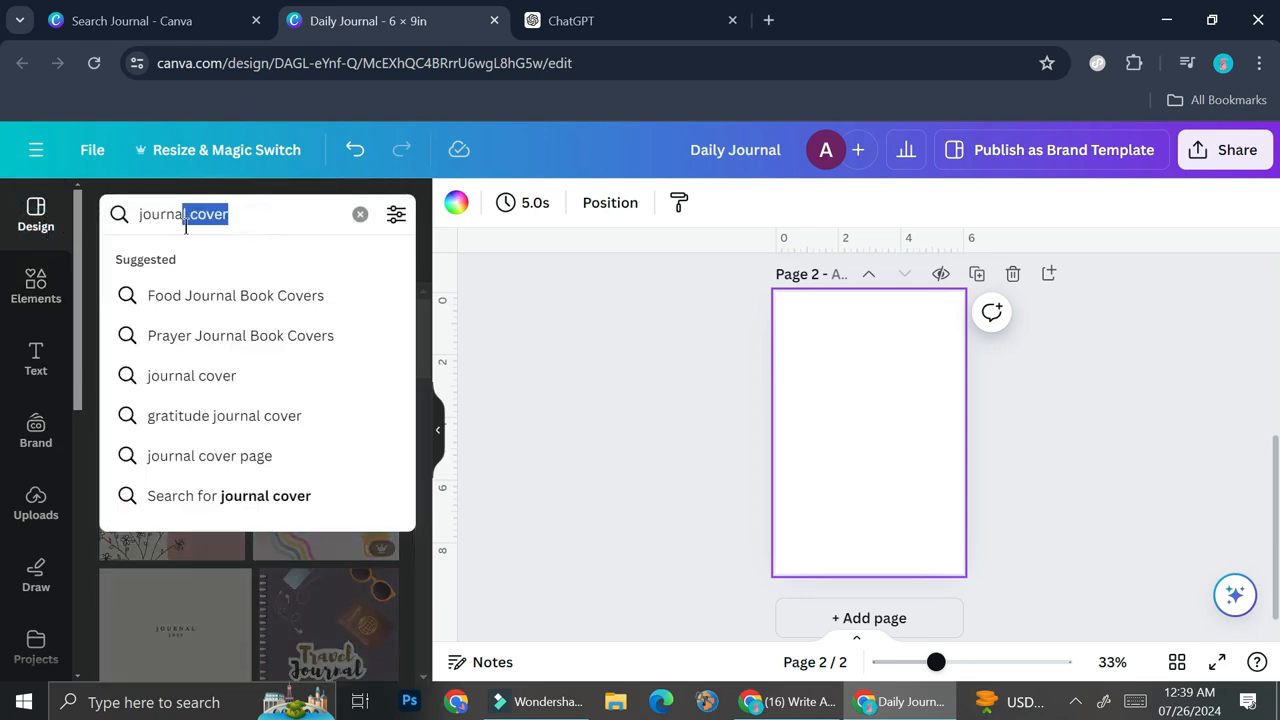
{"action": "key", "text": "BackSpace"}
{"action": "key", "text": "Return"}
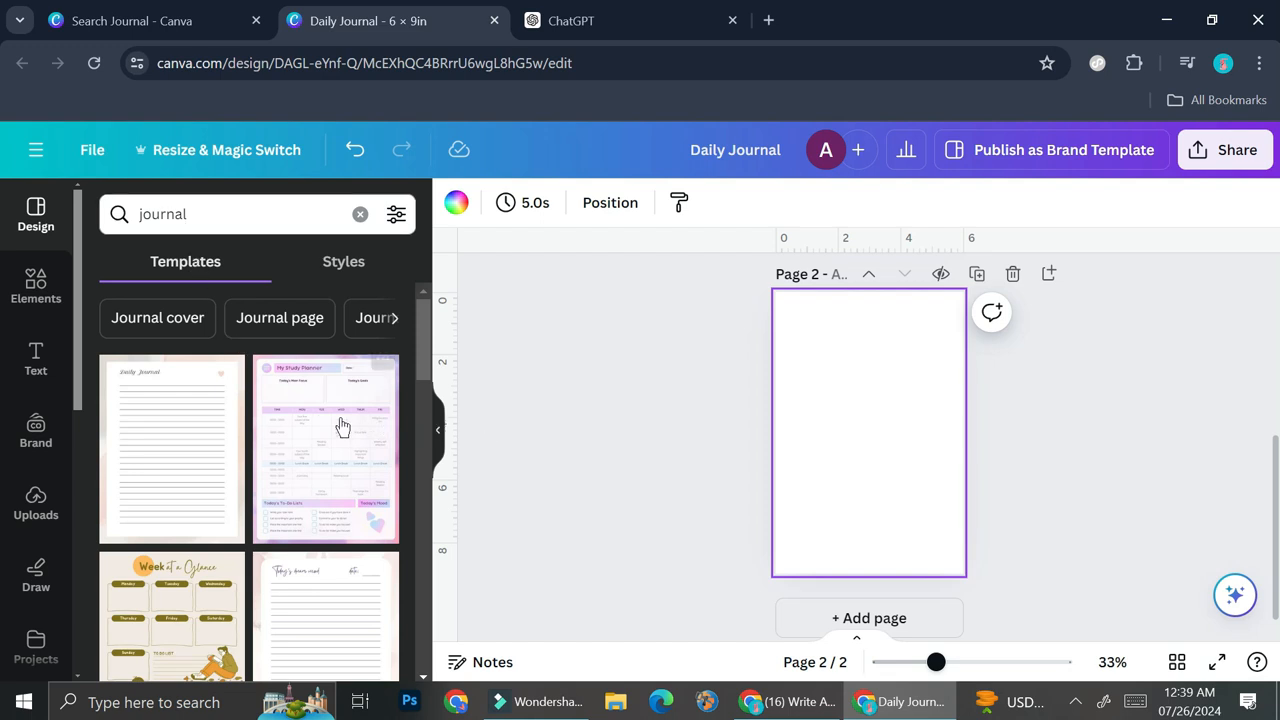
{"action": "scroll", "coordinate": [320, 428], "scroll_direction": "down", "scroll_amount": 3}
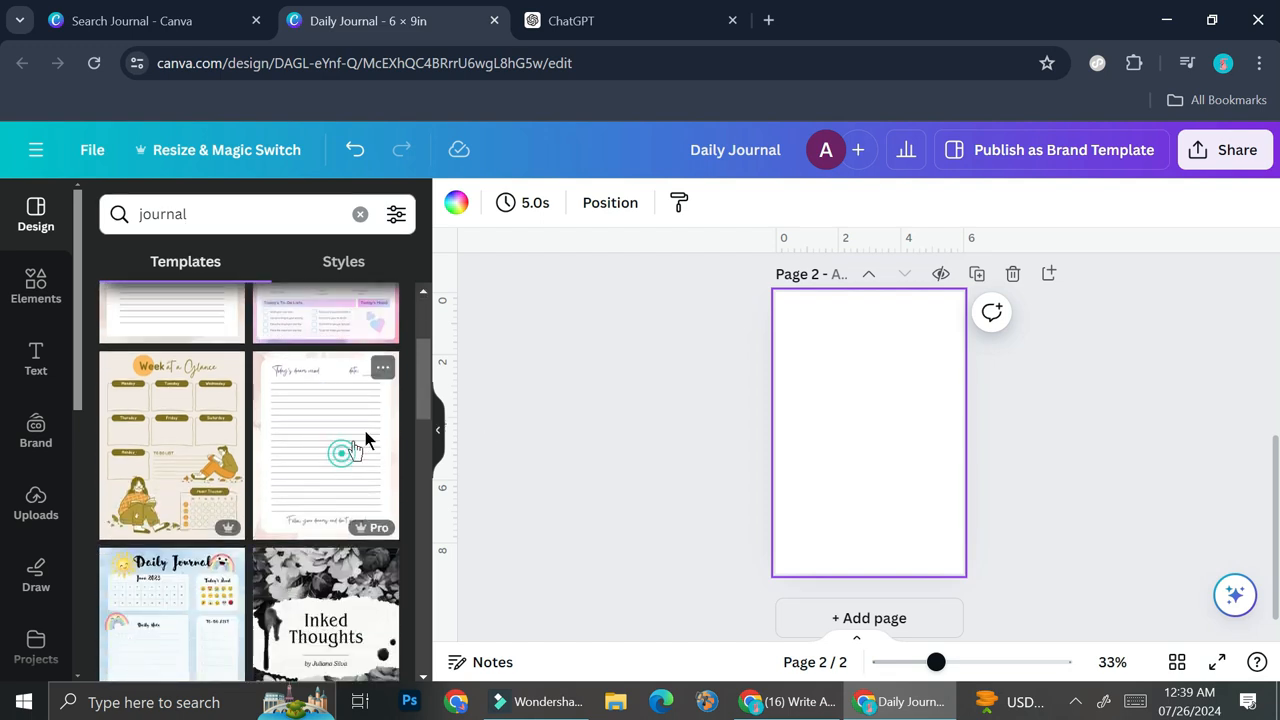
{"action": "left_click", "coordinate": [345, 450]}
{"action": "mouse_move", "coordinate": [947, 672]}
{"action": "left_mouse_down"}
{"action": "mouse_move", "coordinate": [978, 668]}
{"action": "mouse_move", "coordinate": [949, 670]}
{"action": "left_mouse_up"}
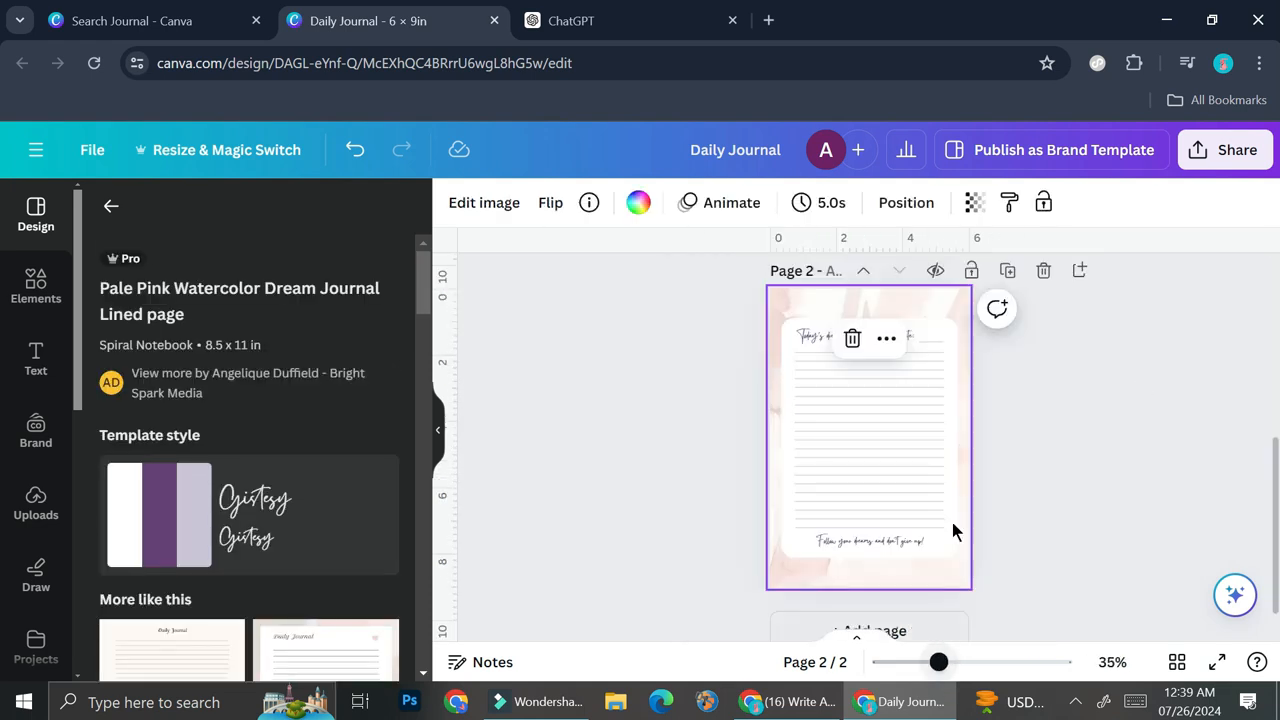
{"action": "left_click", "coordinate": [986, 480]}
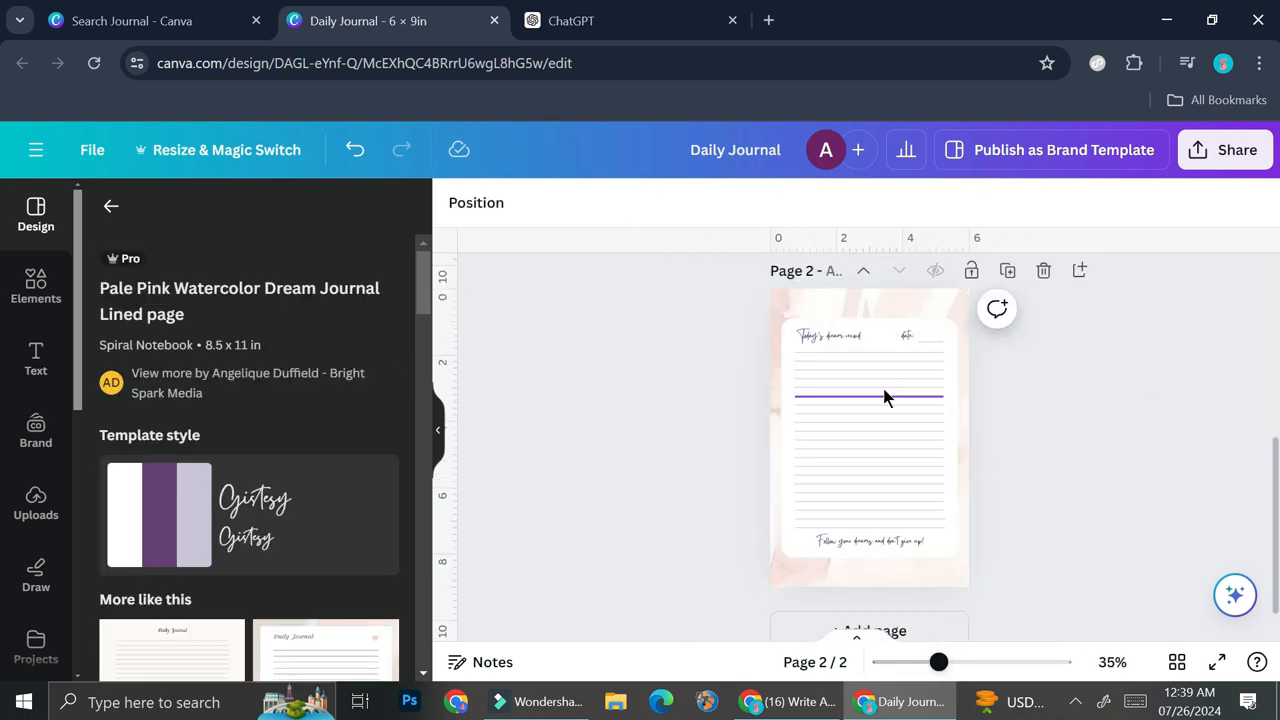
Delete the "Today's dream record" heading and the "date:" label from page 2
{"action": "left_click_drag", "start_coordinate": [948, 670], "coordinate": [966, 672]}
{"action": "scroll", "coordinate": [872, 417], "scroll_direction": "up", "scroll_amount": 3}
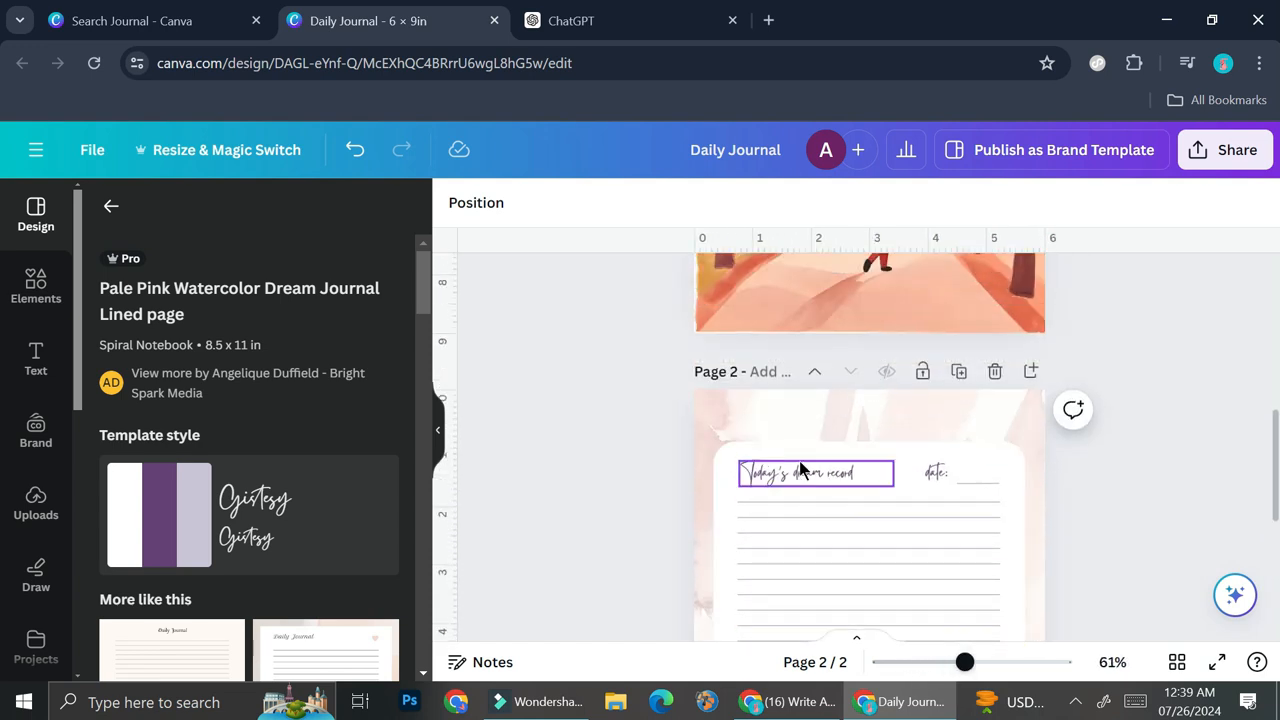
{"action": "scroll", "coordinate": [800, 434], "scroll_direction": "down", "scroll_amount": 2}
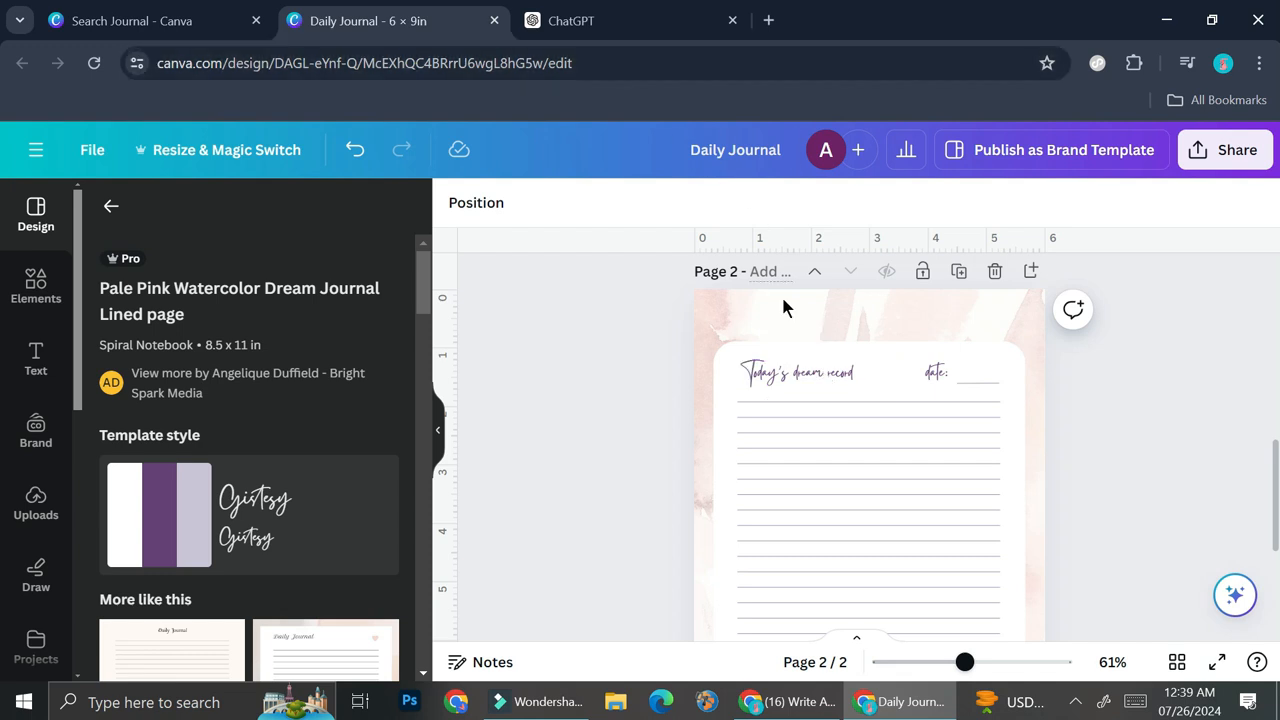
{"action": "left_click", "coordinate": [808, 373]}
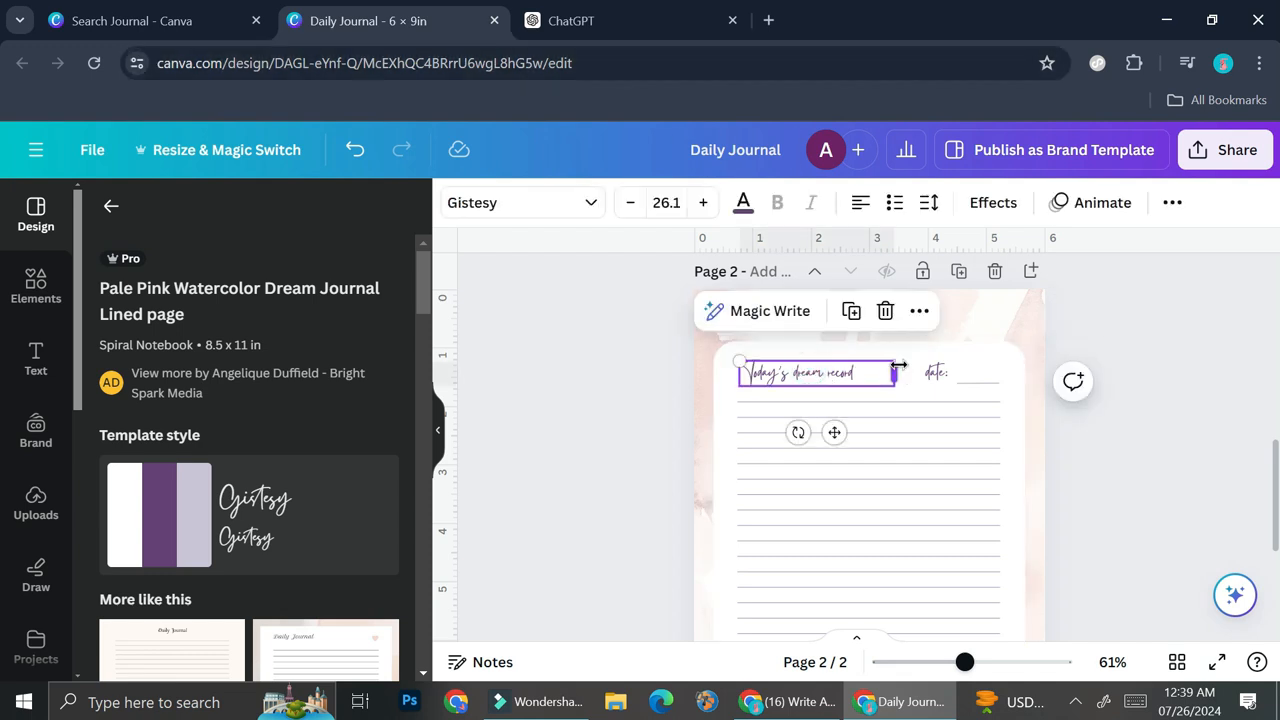
{"action": "key", "text": "Delete"}
{"action": "left_click", "coordinate": [899, 373]}
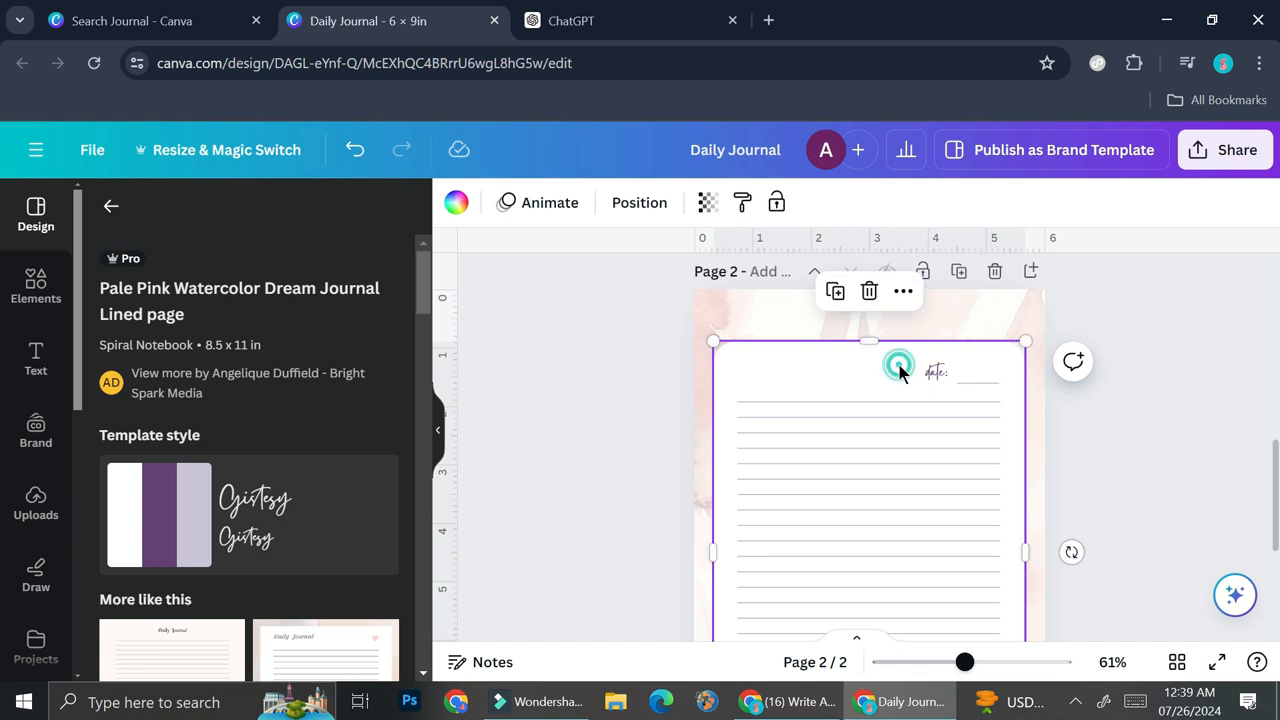
{"action": "left_click", "coordinate": [936, 370]}
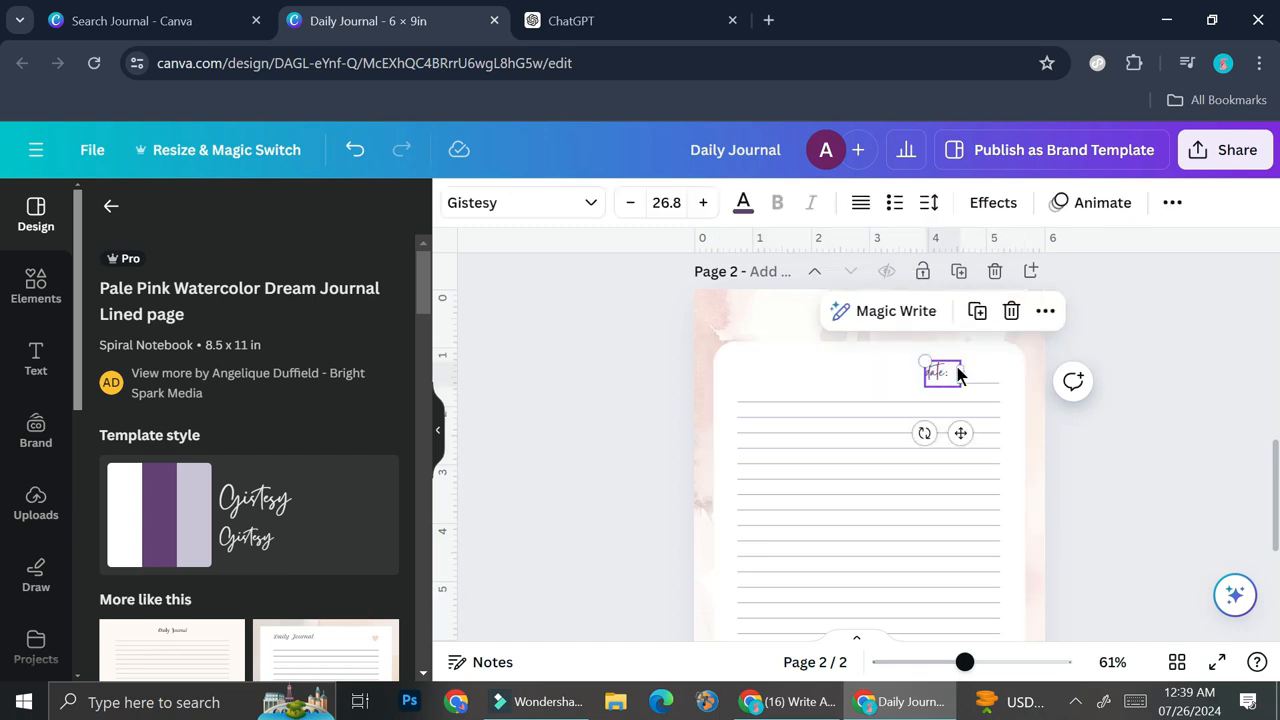
{"action": "key", "text": "Delete"}
Remove the white rounded panel and all its ruled lines from page 2, keeping the watercolour background
{"action": "left_click_drag", "start_coordinate": [908, 386], "coordinate": [945, 463]}
{"action": "key", "text": "ctrl+z"}
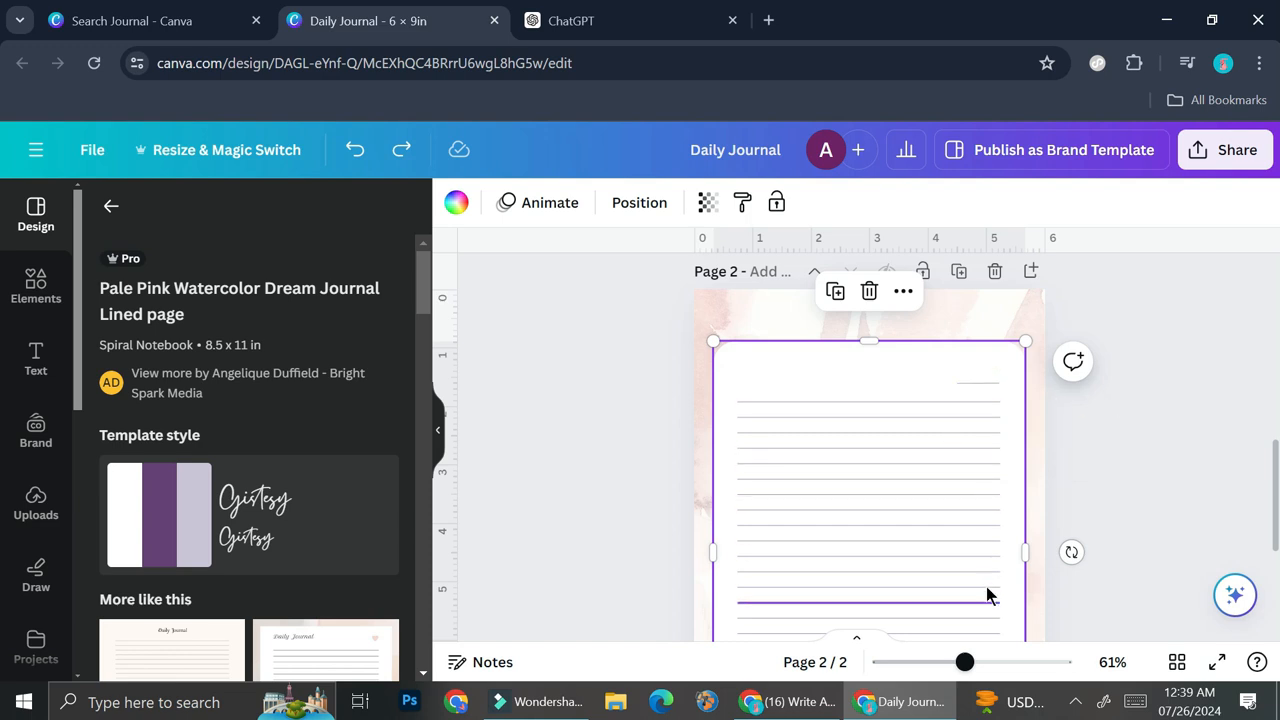
{"action": "left_click", "coordinate": [1078, 368]}
{"action": "left_click_drag", "start_coordinate": [1078, 359], "coordinate": [875, 620]}
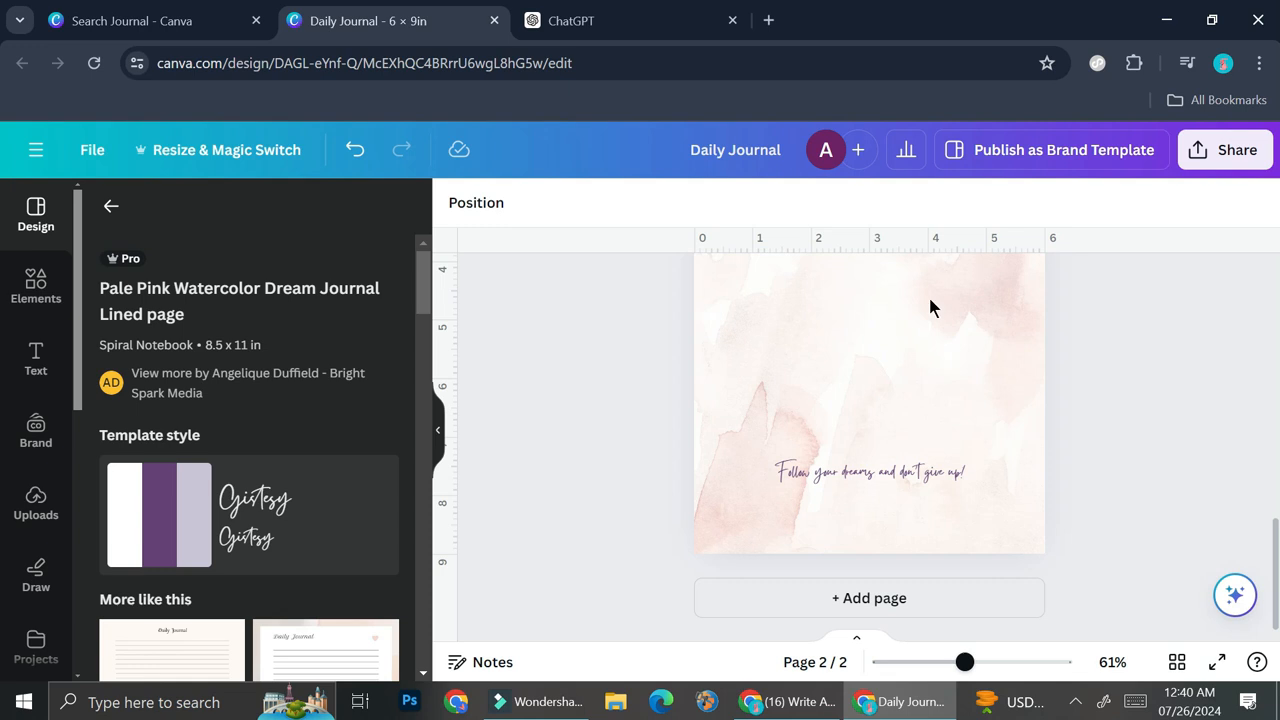
Switch to ChatGPT and submit the prompt "A self love quotes"
{"action": "left_click", "coordinate": [565, 22]}
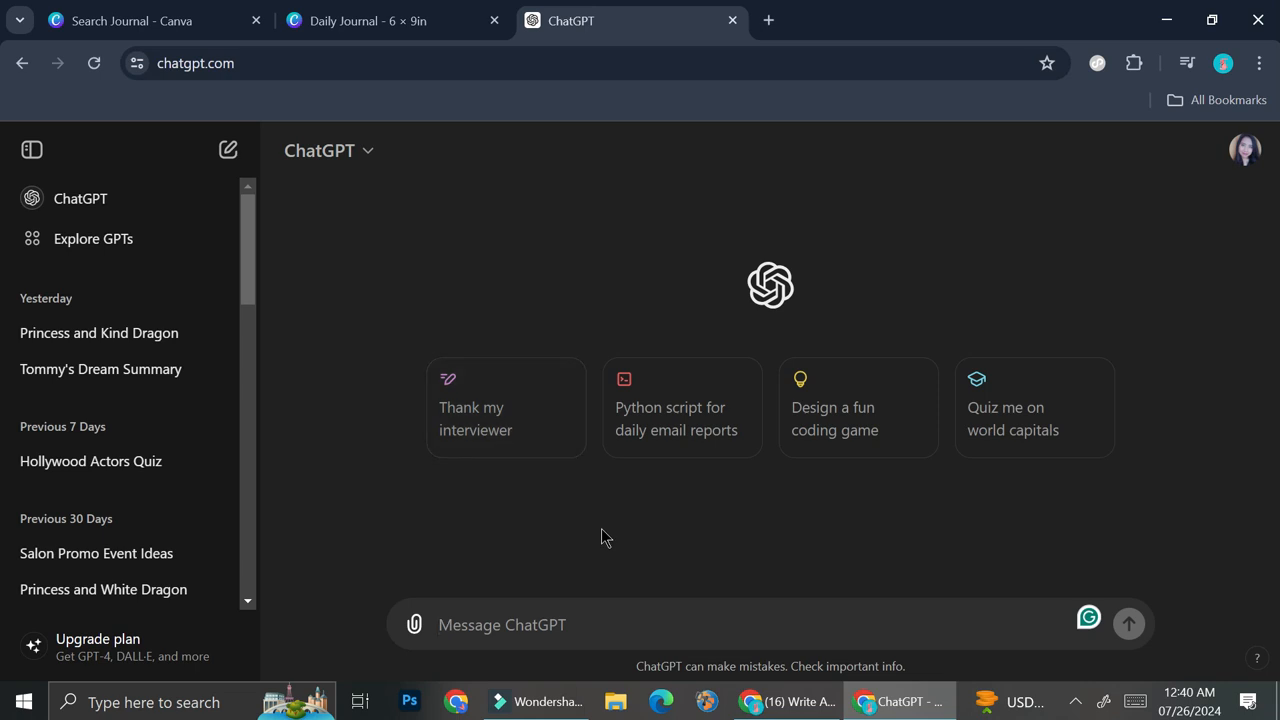
{"action": "type", "text": "A sef"}
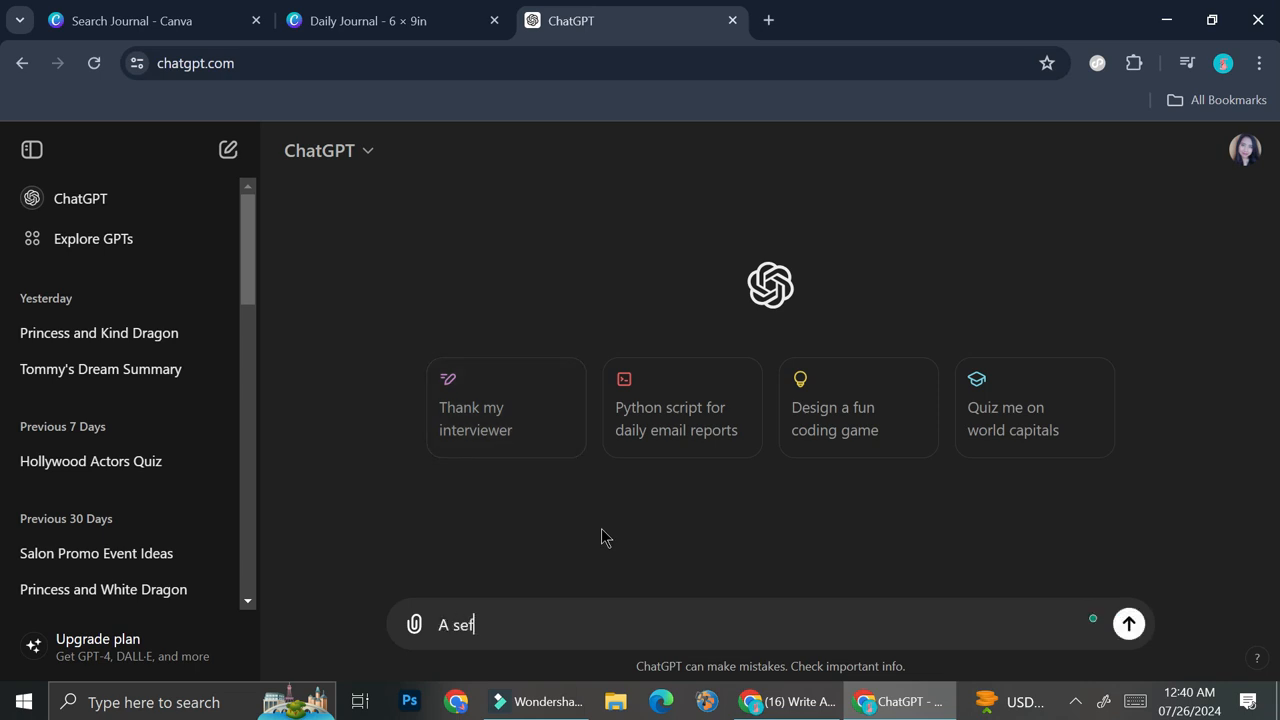
{"action": "key", "text": "BackSpace"}
{"action": "type", "text": "lf love quotes"}
{"action": "key", "text": "Return"}
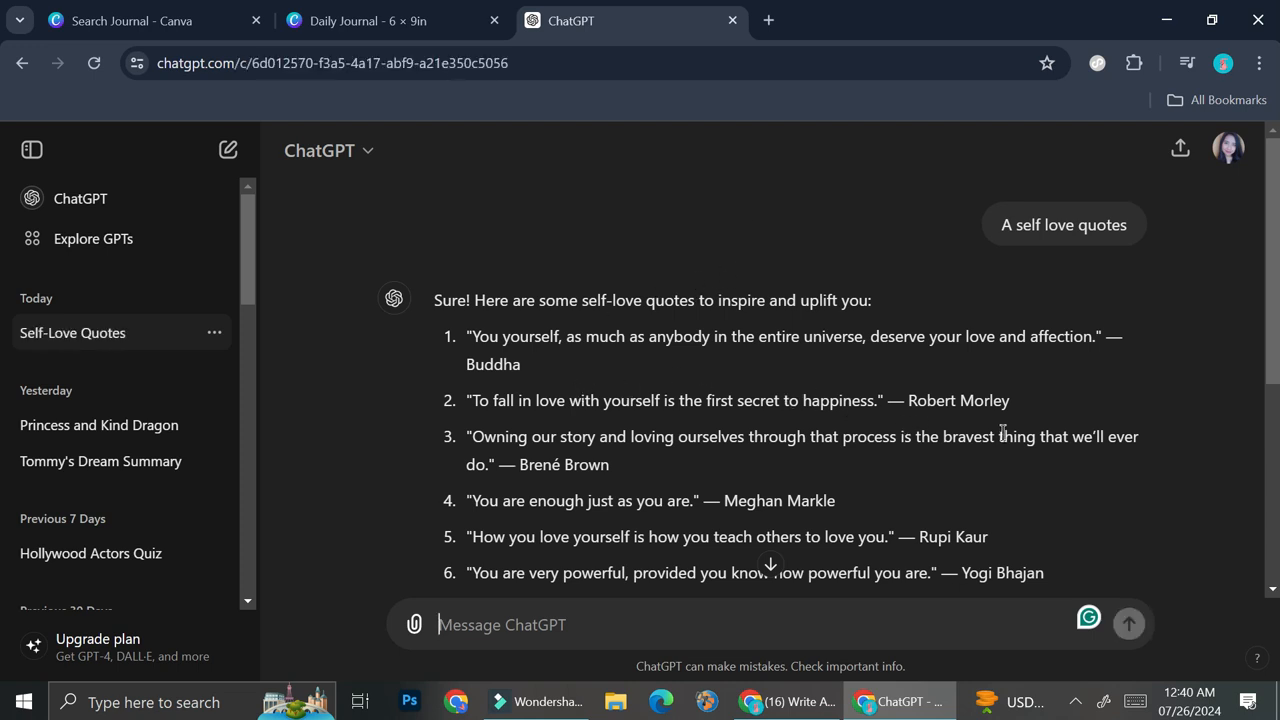
Replace page 2's "Follow your dreams and don't give up!" text with ChatGPT's second quote, putting its author on a separate line
{"action": "left_click_drag", "start_coordinate": [1012, 418], "coordinate": [474, 408]}
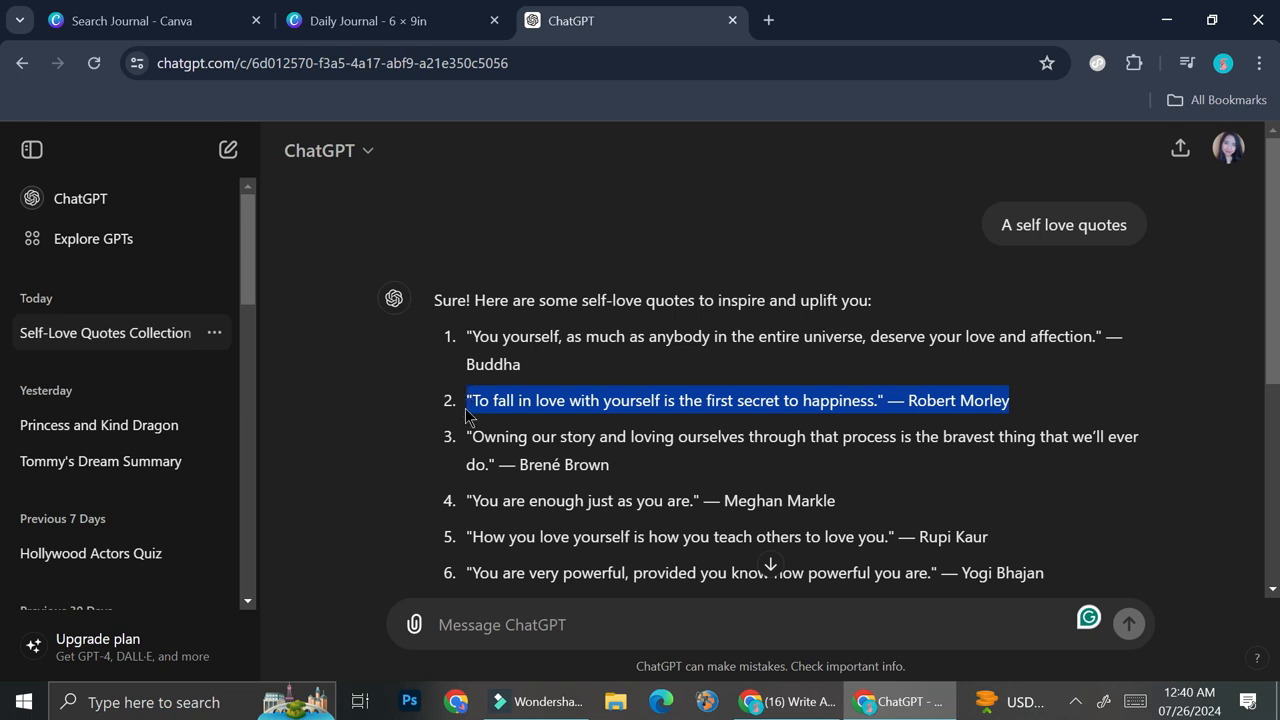
{"action": "left_click", "coordinate": [464, 12]}
{"action": "left_click", "coordinate": [845, 468]}
{"action": "left_click", "coordinate": [895, 479]}
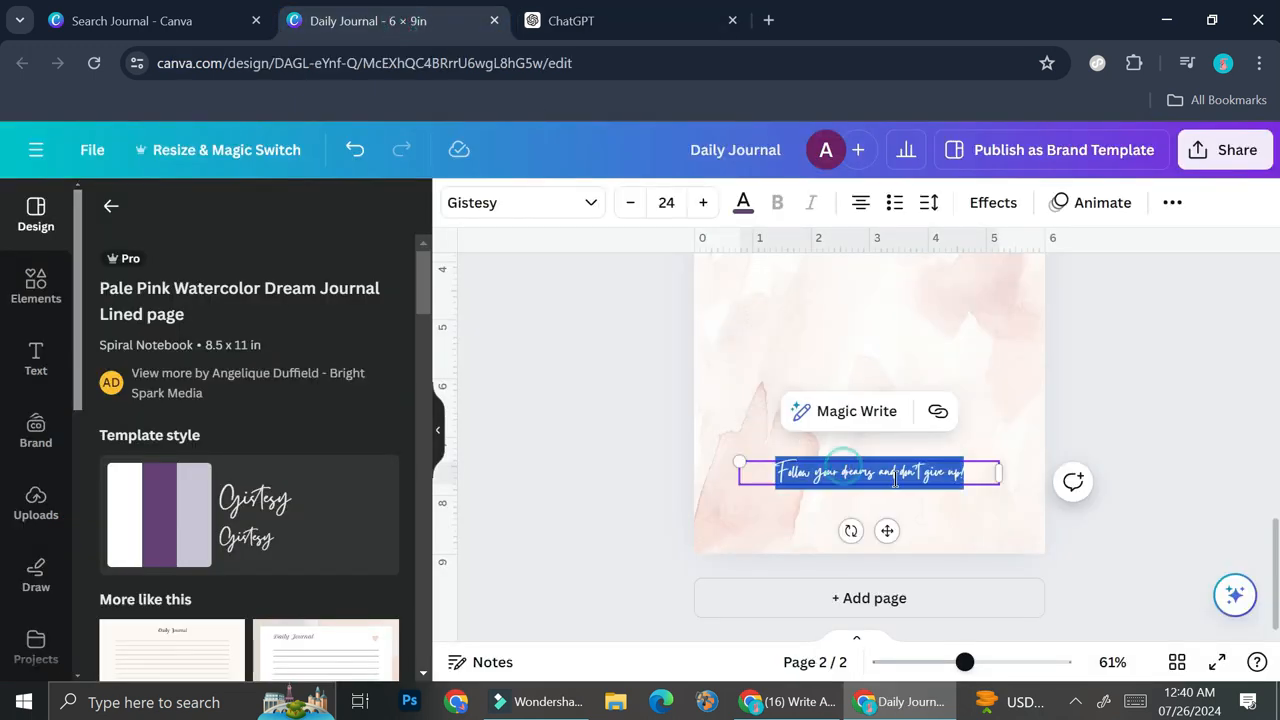
{"action": "key", "text": "ctrl+v"}
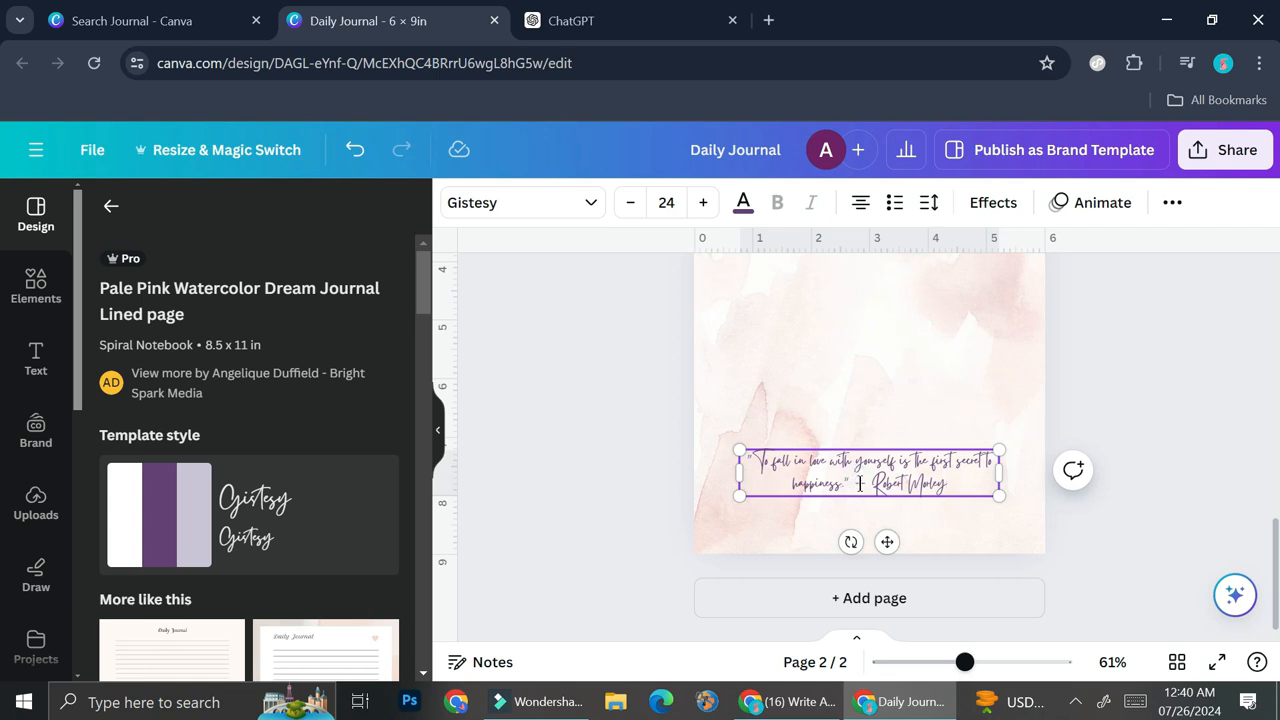
{"action": "key", "text": "Return"}
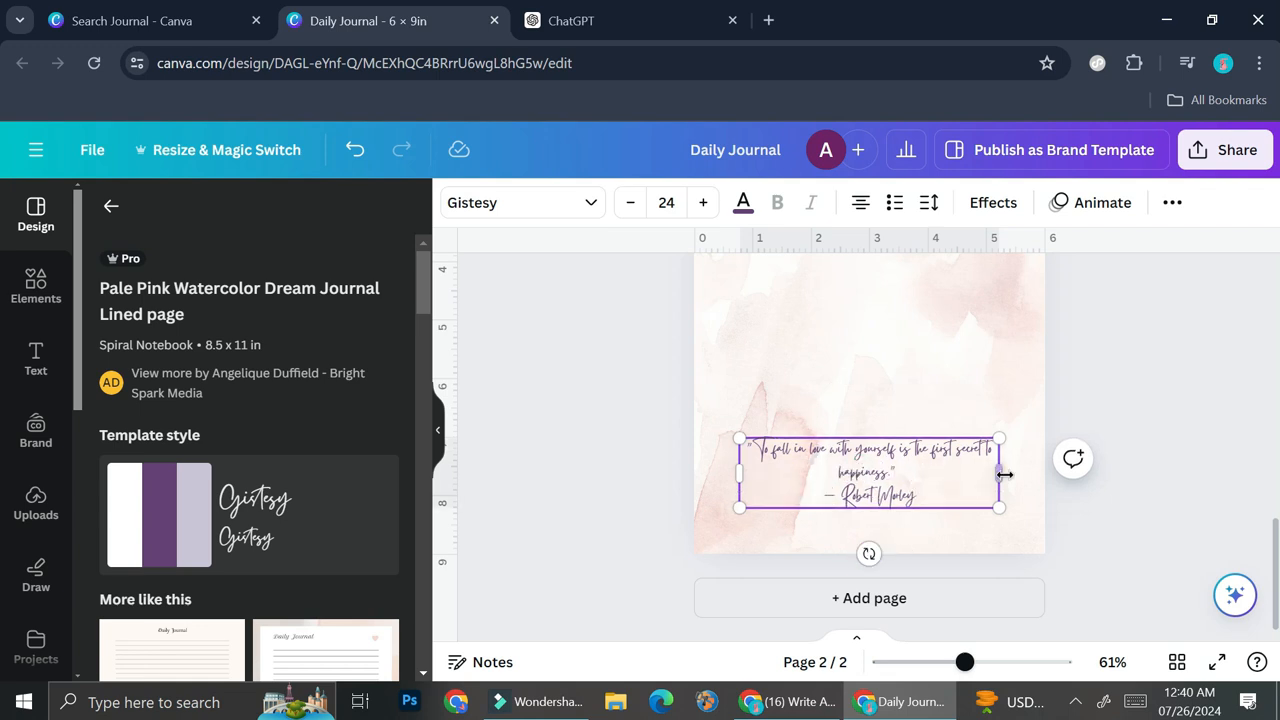
Move the quote up to the middle of page 2, enlarge its text to size 33.9 and narrow its text box
{"action": "left_click_drag", "start_coordinate": [926, 476], "coordinate": [938, 325]}
{"action": "scroll", "coordinate": [928, 385], "scroll_direction": "up", "scroll_amount": 2}
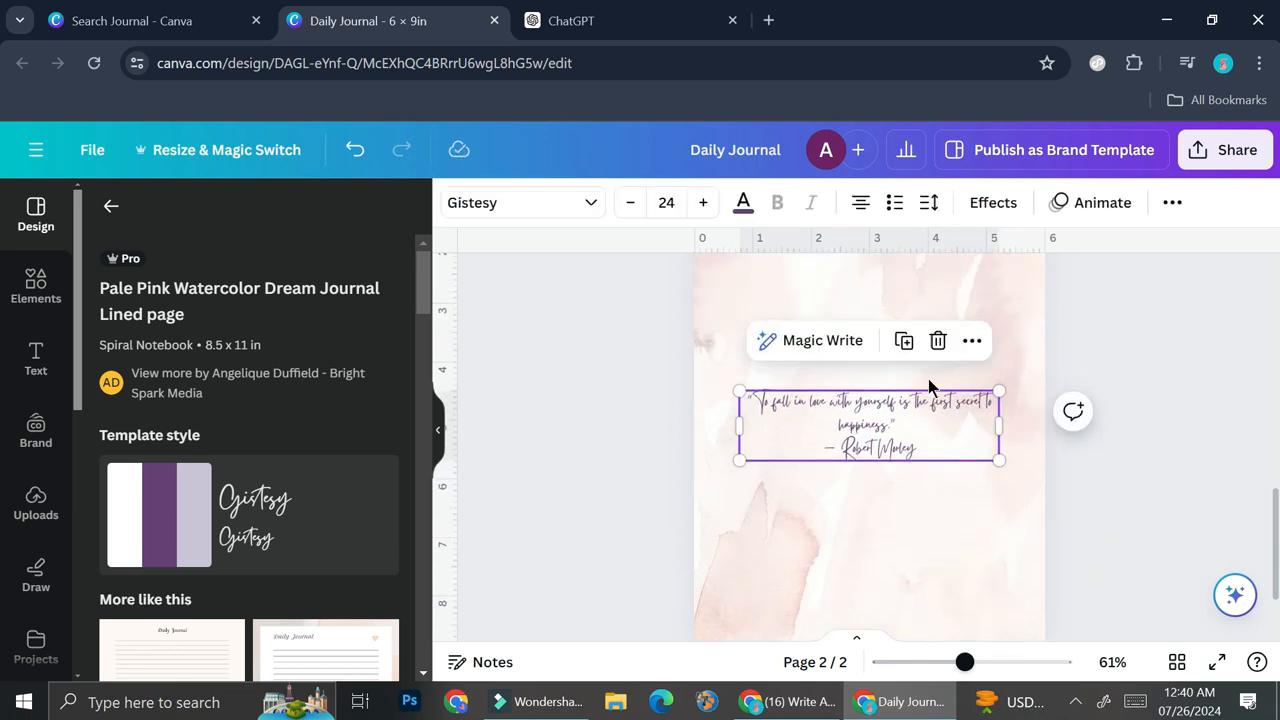
{"action": "left_click_drag", "start_coordinate": [922, 375], "coordinate": [922, 340]}
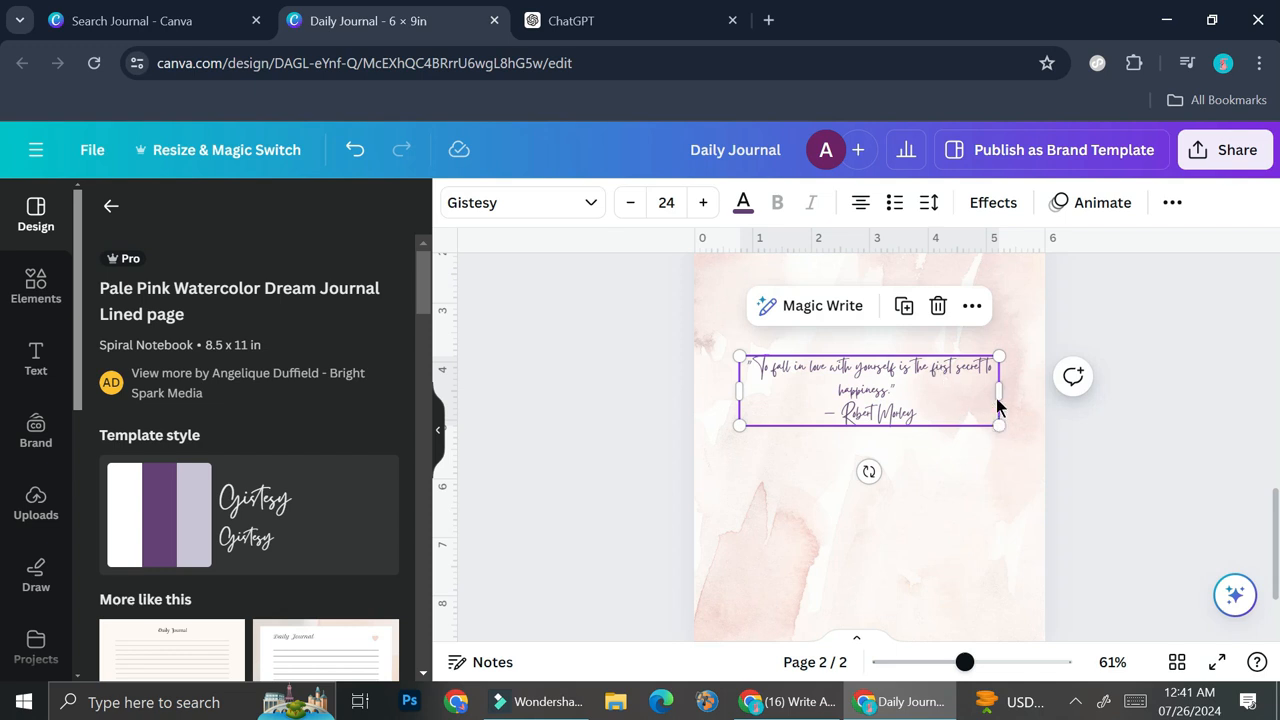
{"action": "left_click_drag", "start_coordinate": [998, 391], "coordinate": [994, 505]}
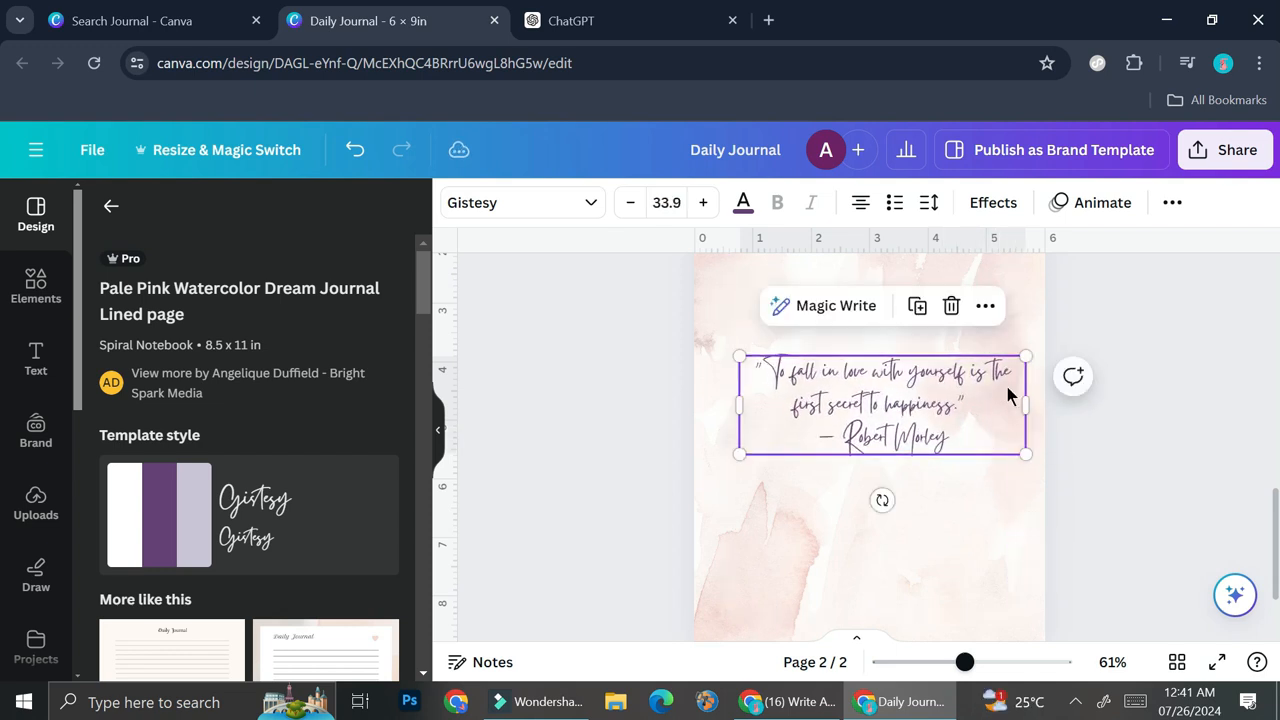
{"action": "left_click_drag", "start_coordinate": [1026, 405], "coordinate": [928, 386]}
{"action": "scroll", "coordinate": [1110, 360], "scroll_direction": "up", "scroll_amount": 5}
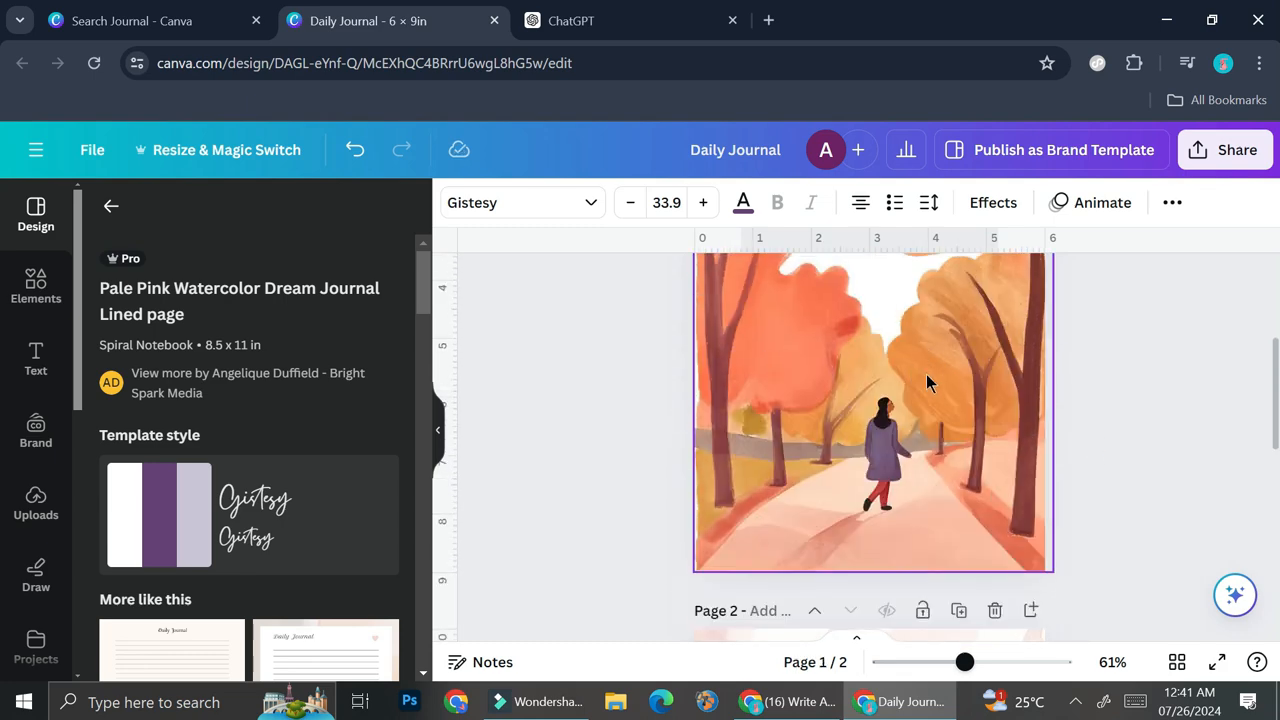
{"action": "scroll", "coordinate": [911, 367], "scroll_direction": "down", "scroll_amount": 4}
{"action": "scroll", "coordinate": [945, 365], "scroll_direction": "down", "scroll_amount": 2}
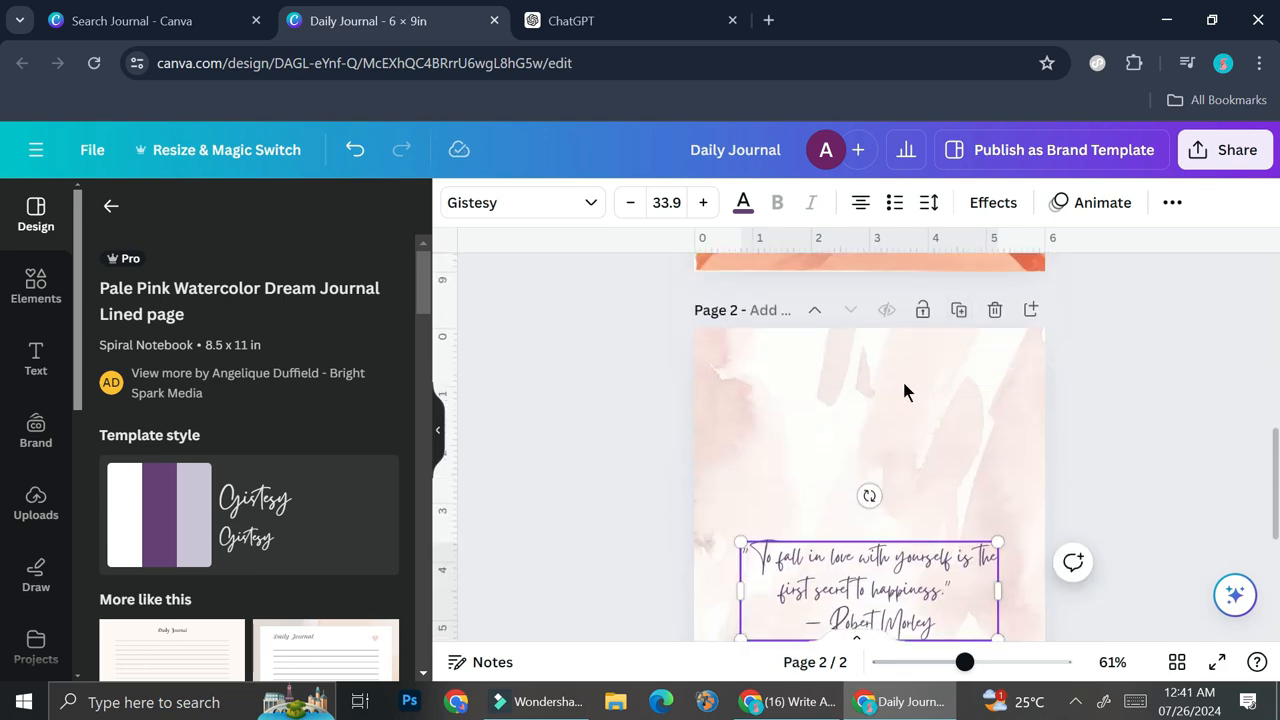
{"action": "left_click", "coordinate": [898, 381]}
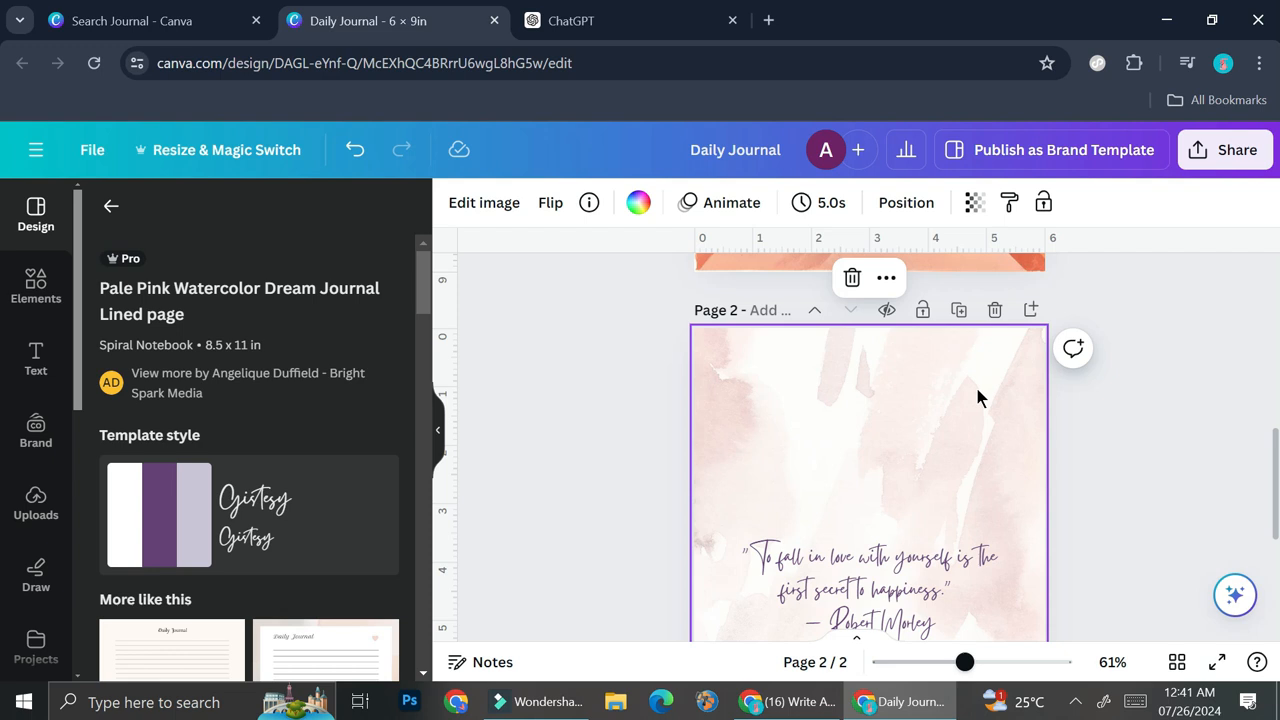
{"action": "left_click_drag", "start_coordinate": [914, 424], "coordinate": [1157, 424]}
{"action": "left_click", "coordinate": [857, 417]}
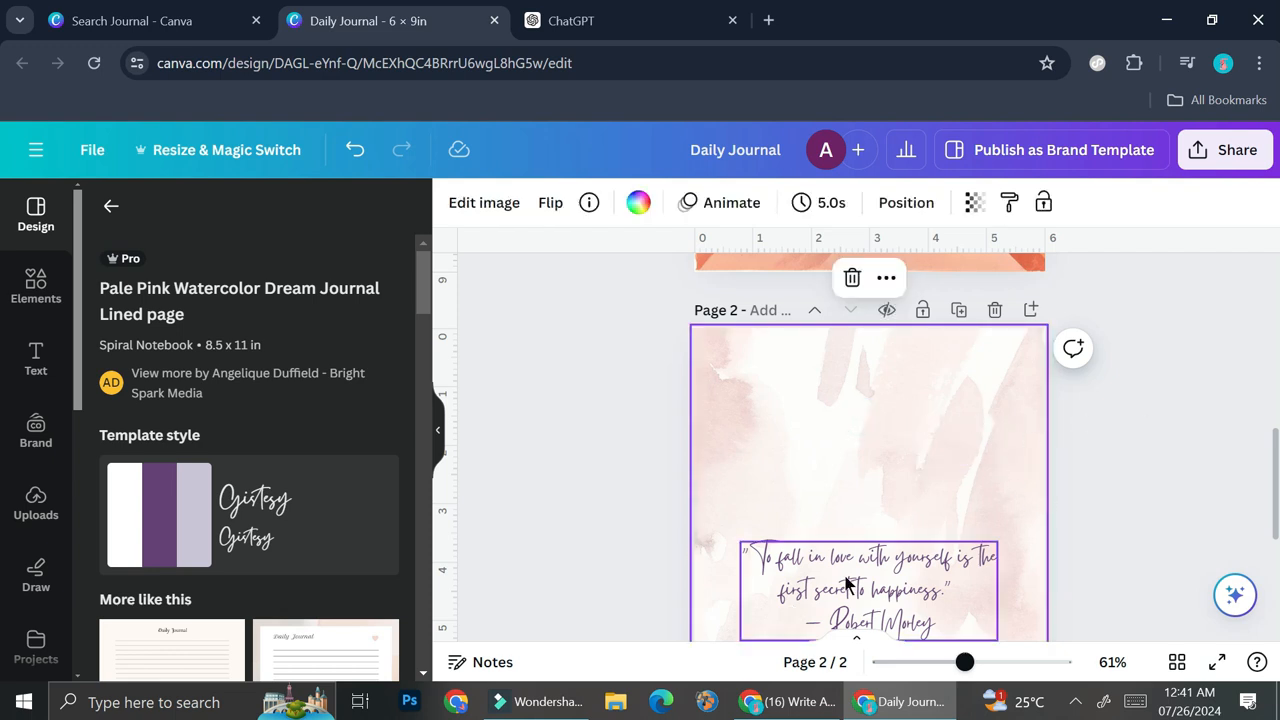
{"action": "scroll", "coordinate": [790, 613], "scroll_direction": "down", "scroll_amount": 5}
{"action": "scroll", "coordinate": [911, 375], "scroll_direction": "up", "scroll_amount": 3}
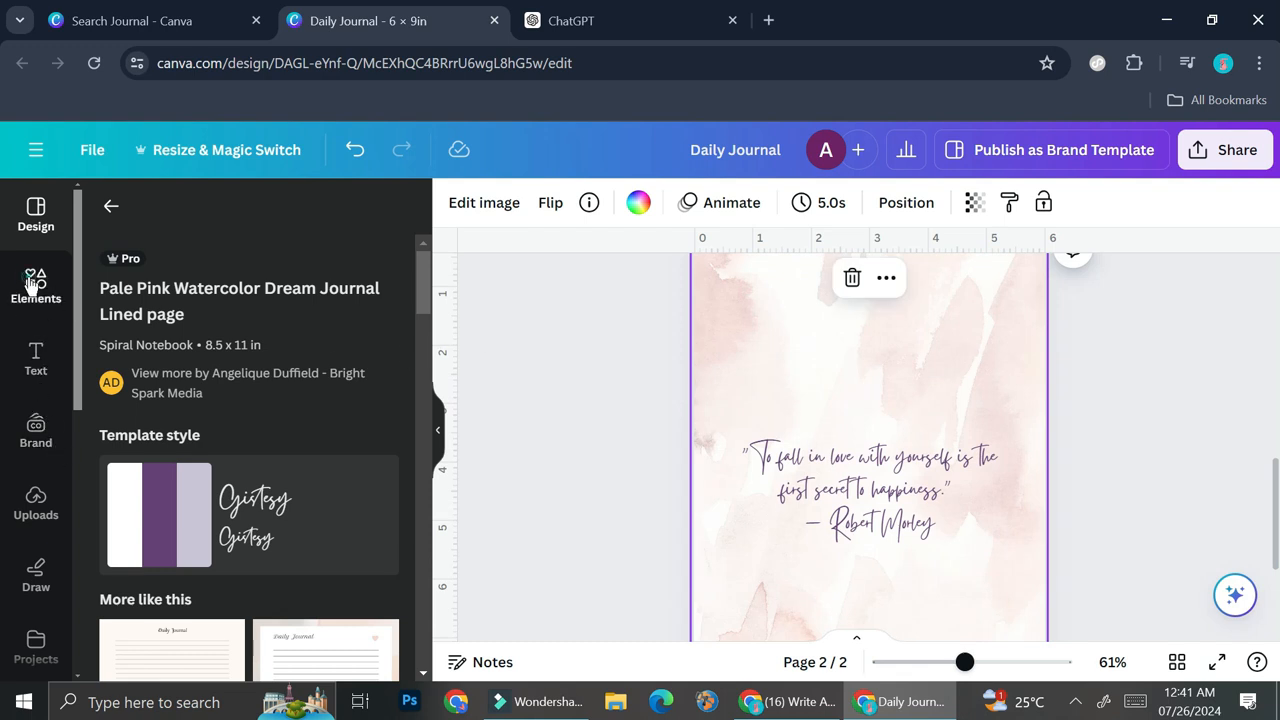
Replace the "paper tape" element search with the suggested search "watercolour background"
{"action": "left_click", "coordinate": [35, 283]}
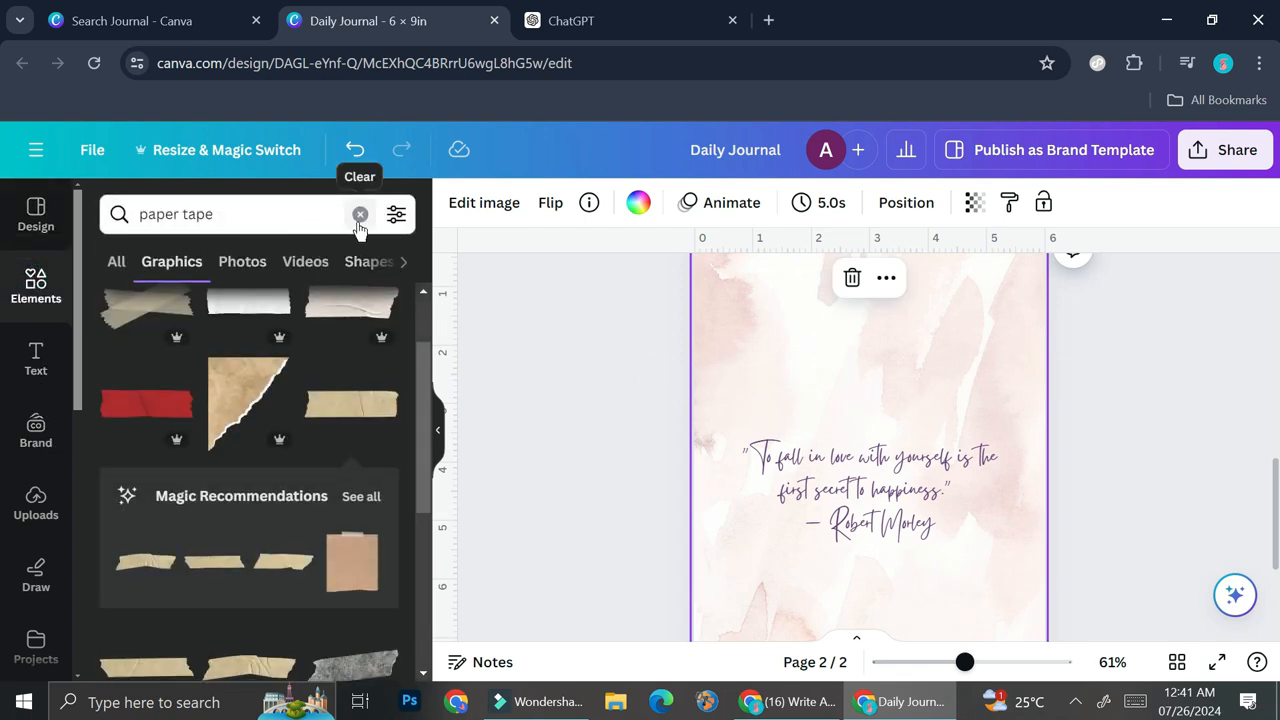
{"action": "left_click", "coordinate": [359, 215]}
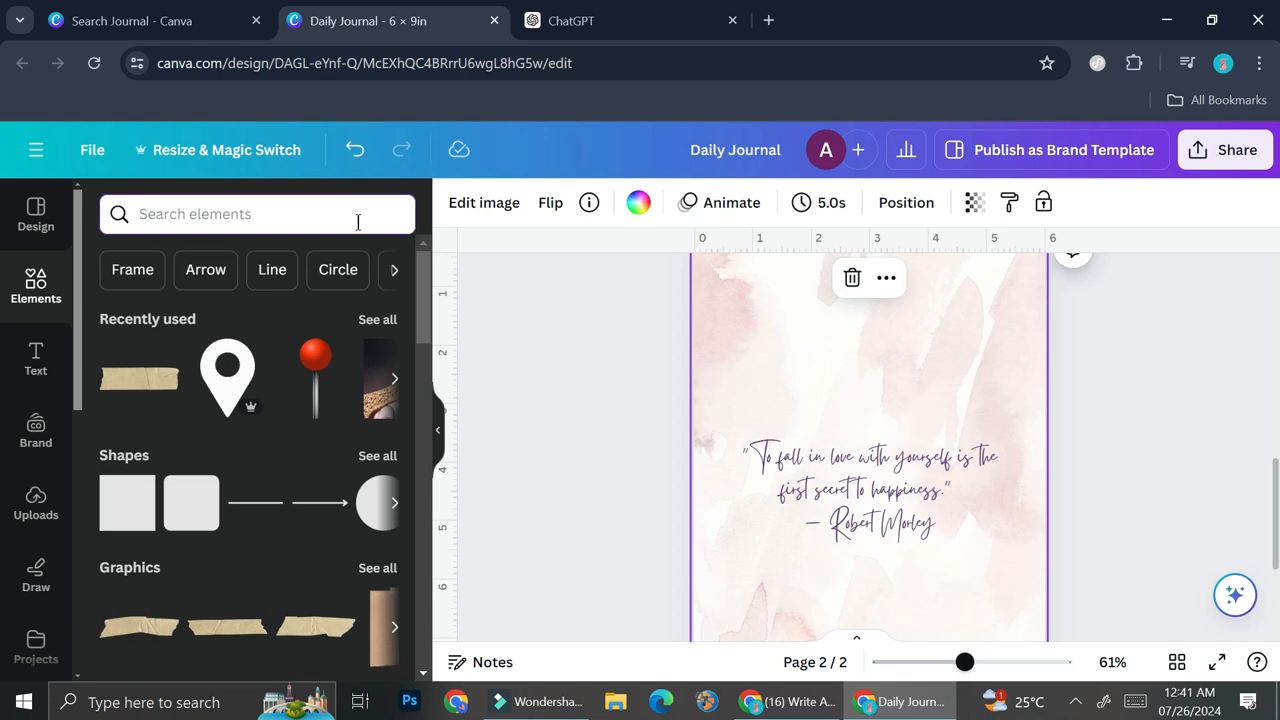
{"action": "type", "text": "water"}
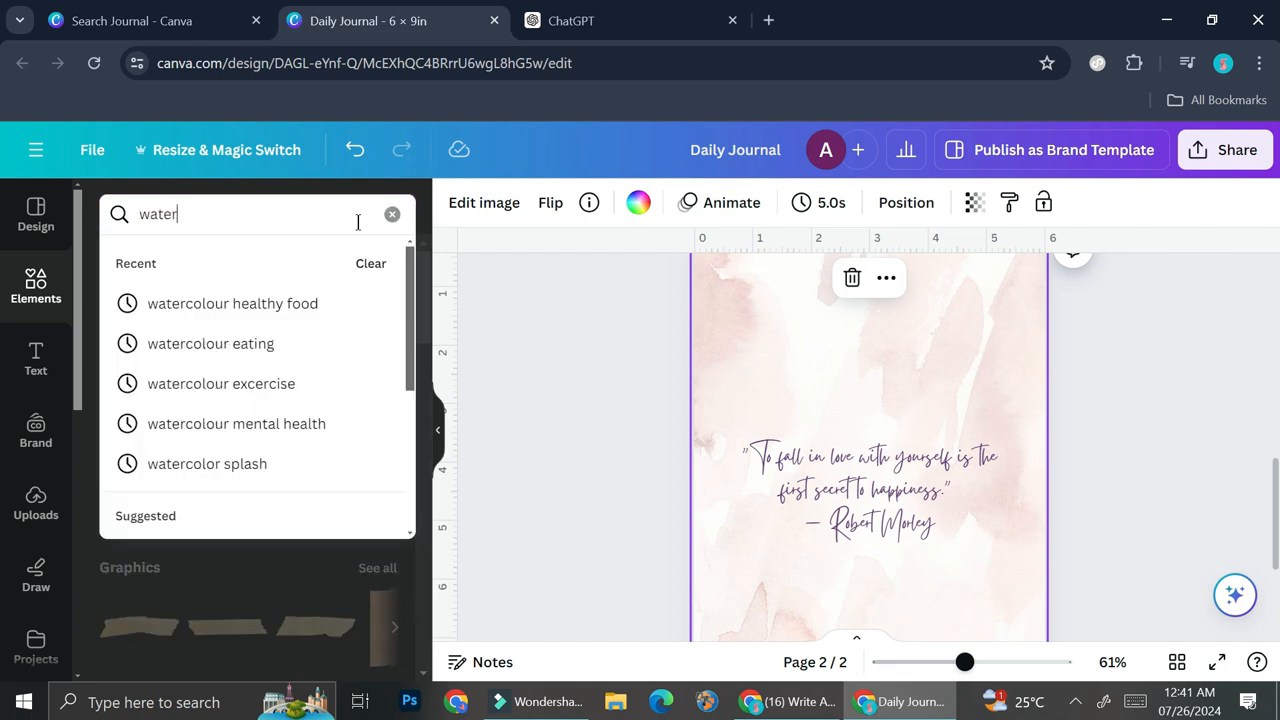
{"action": "type", "text": "colour autumb"}
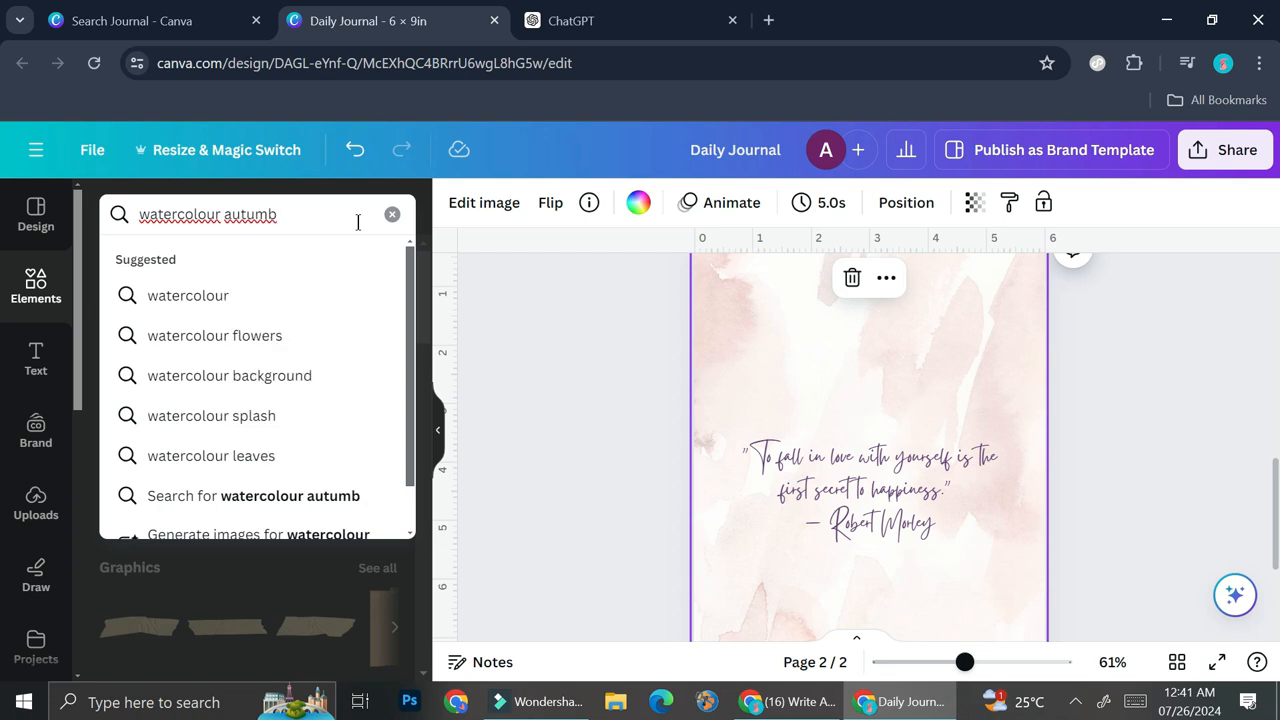
{"action": "left_click", "coordinate": [251, 375]}
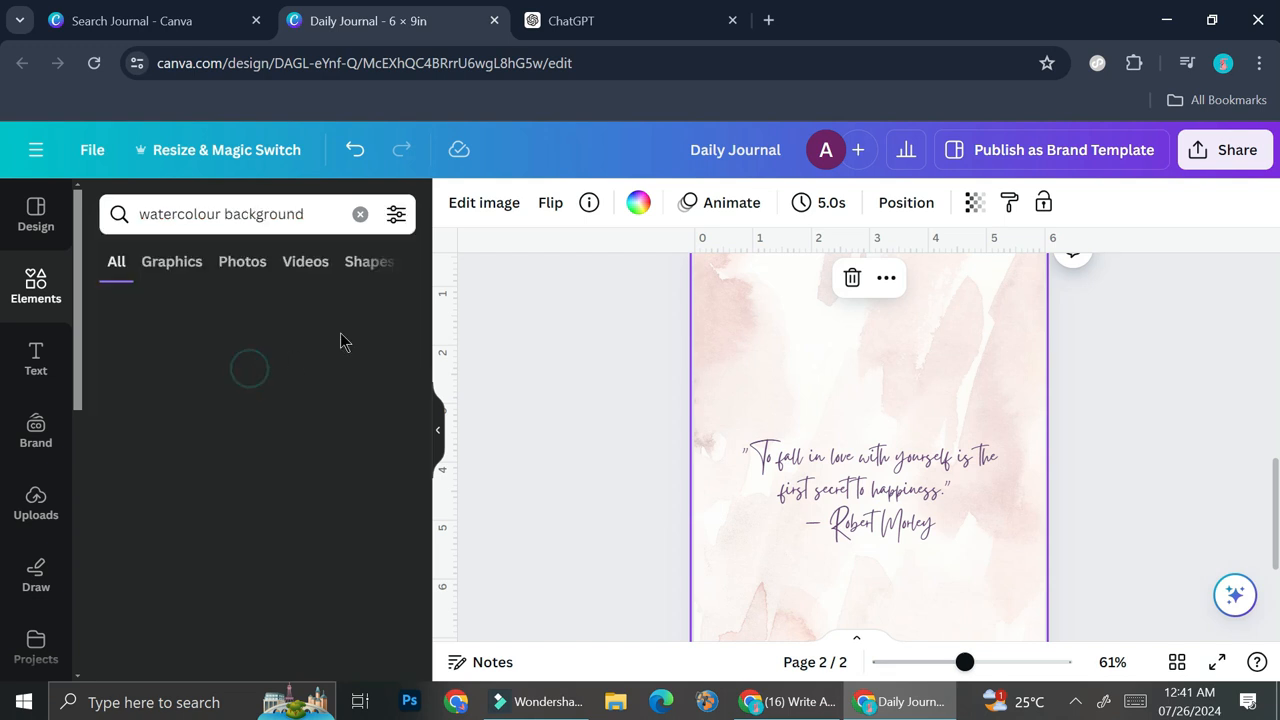
Find the brown, yellow and blue watercolour photo among the photo results and use it as page 2's background
{"action": "left_click", "coordinate": [232, 263]}
{"action": "scroll", "coordinate": [314, 491], "scroll_direction": "down", "scroll_amount": 2}
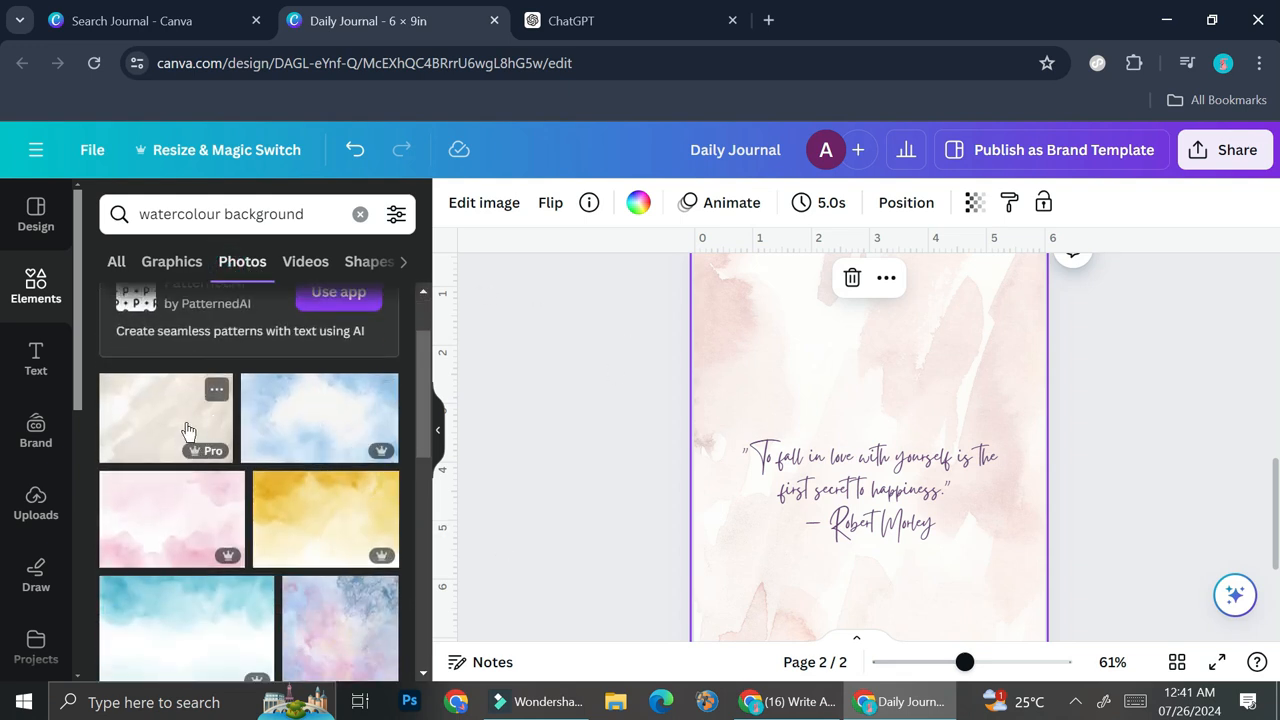
{"action": "scroll", "coordinate": [188, 430], "scroll_direction": "down", "scroll_amount": 3}
{"action": "scroll", "coordinate": [188, 435], "scroll_direction": "down", "scroll_amount": 2}
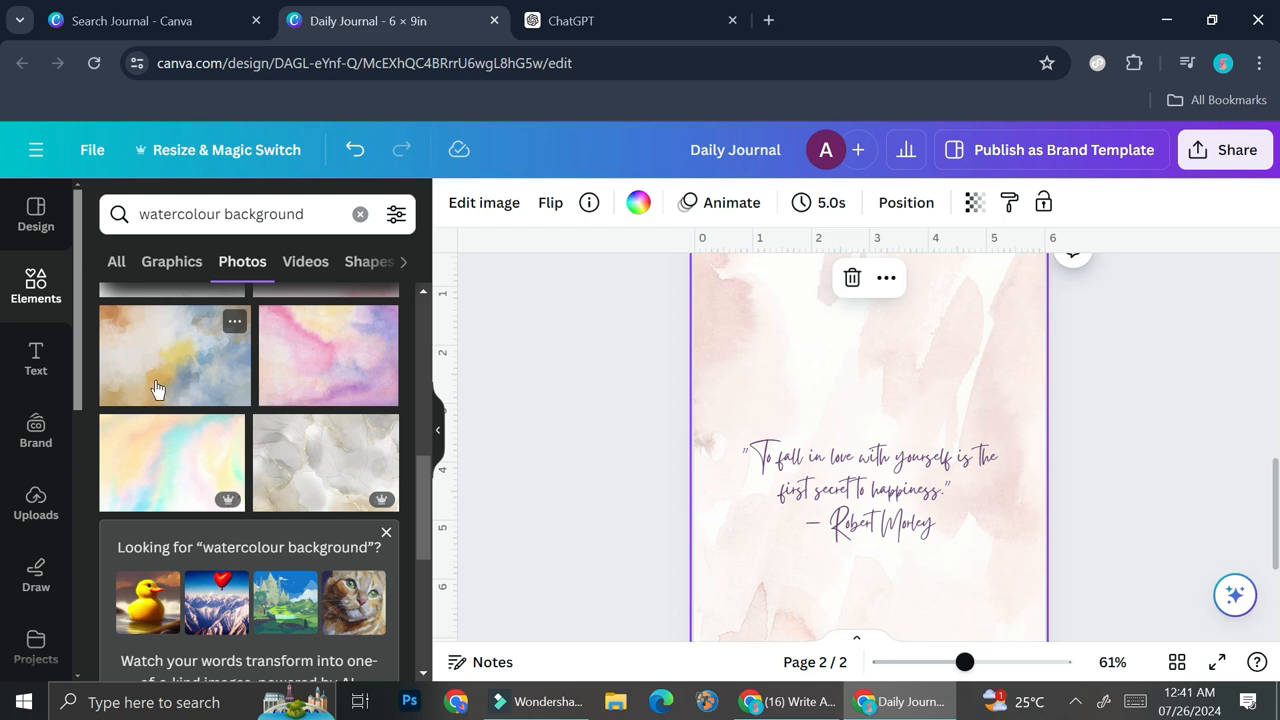
{"action": "left_click_drag", "start_coordinate": [171, 391], "coordinate": [722, 386]}
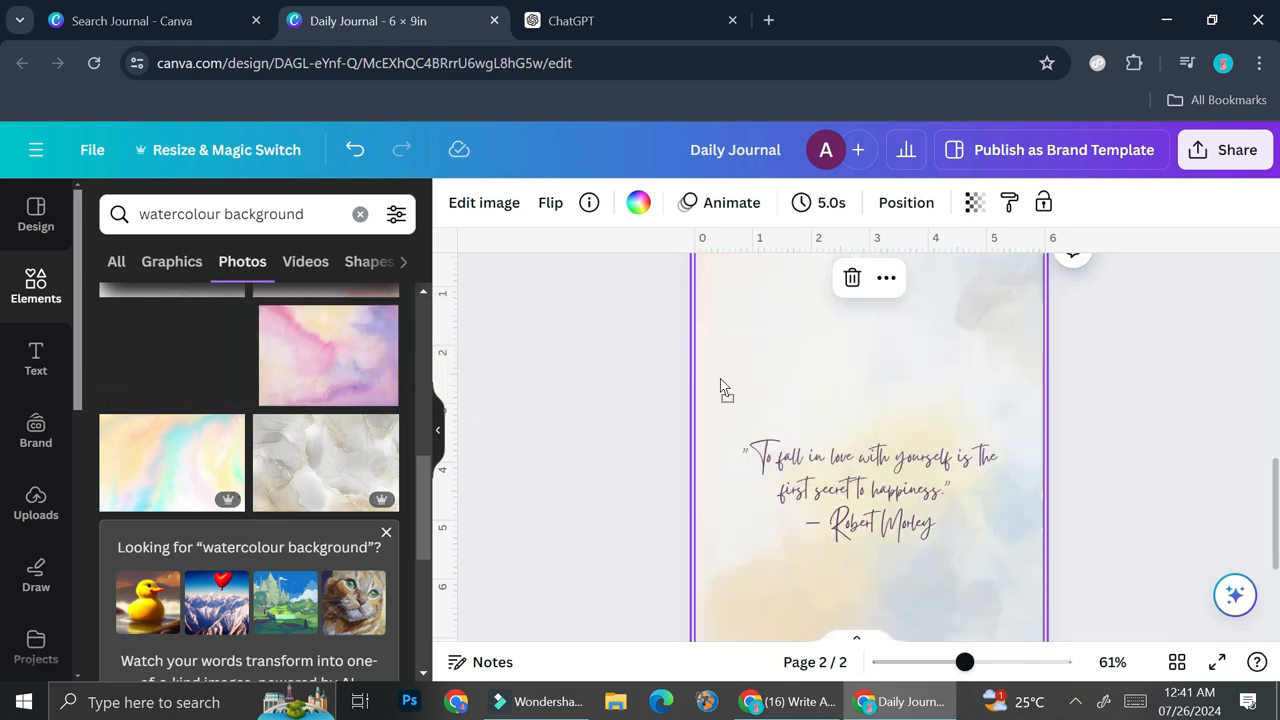
{"action": "scroll", "coordinate": [1060, 470], "scroll_direction": "down", "scroll_amount": 1}
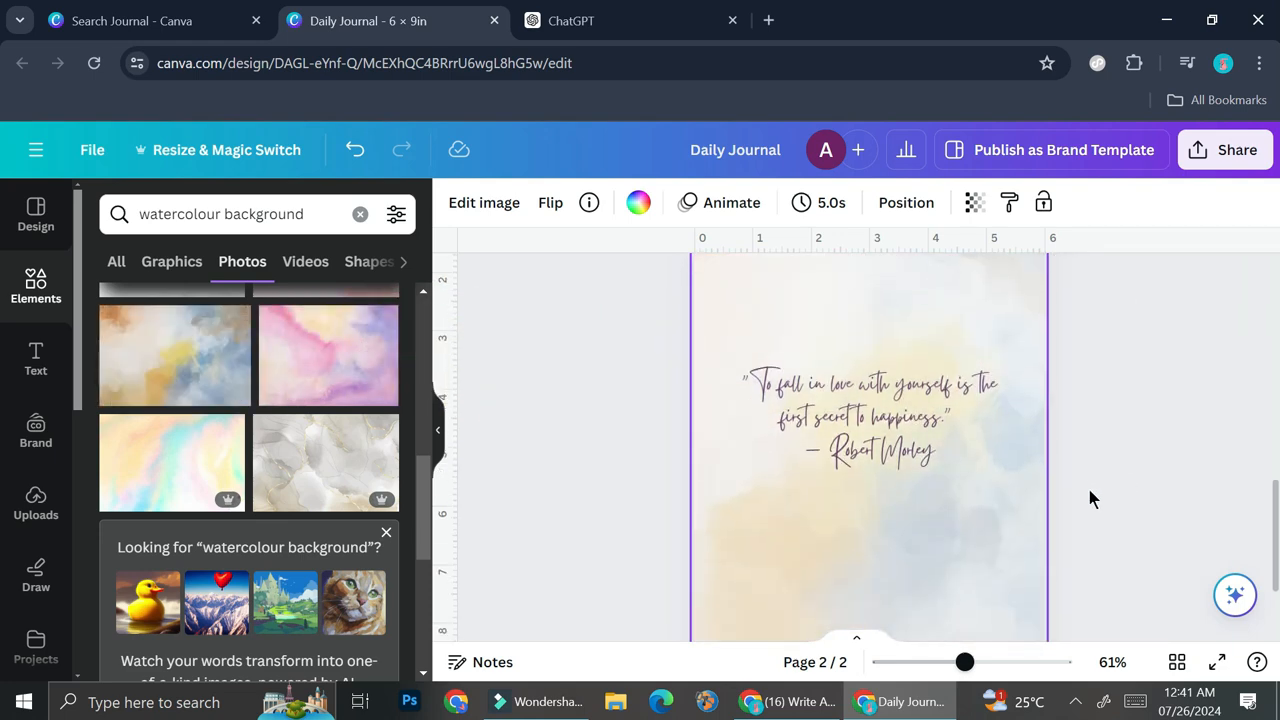
Recolour the quote on page 2 with the dark red document colour
{"action": "left_click", "coordinate": [914, 395]}
{"action": "left_click", "coordinate": [743, 202]}
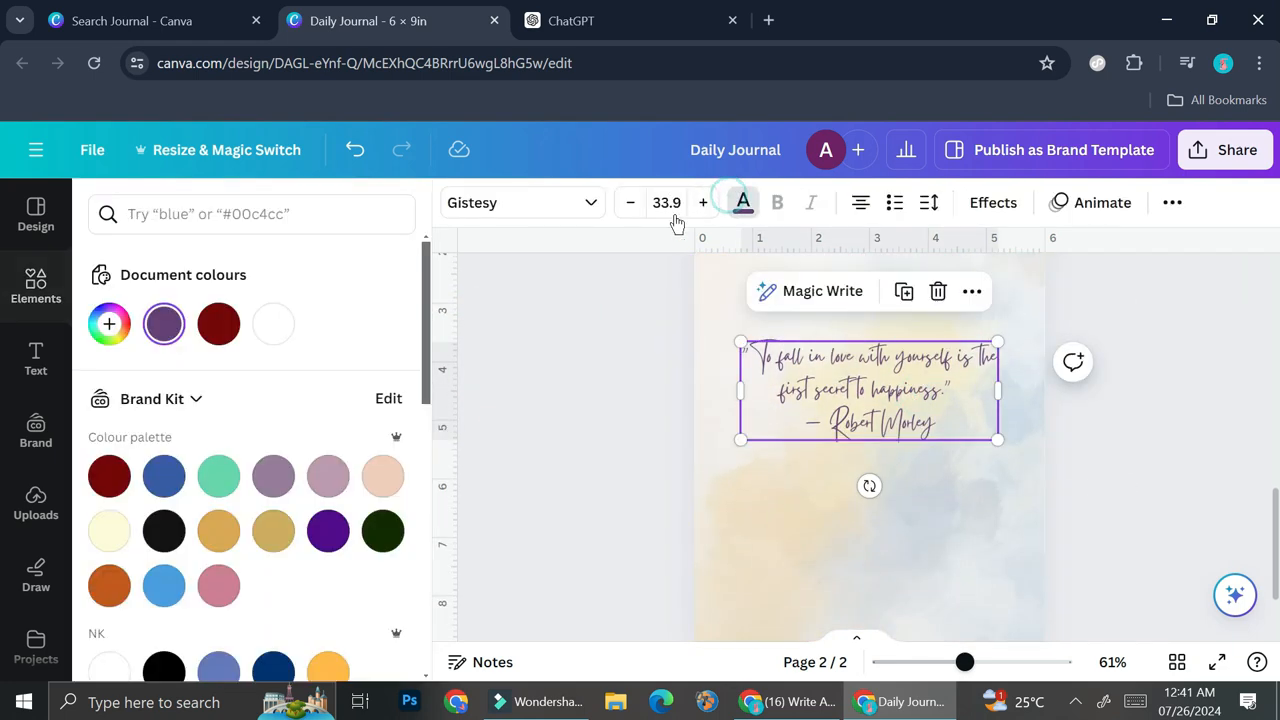
{"action": "left_click", "coordinate": [218, 323]}
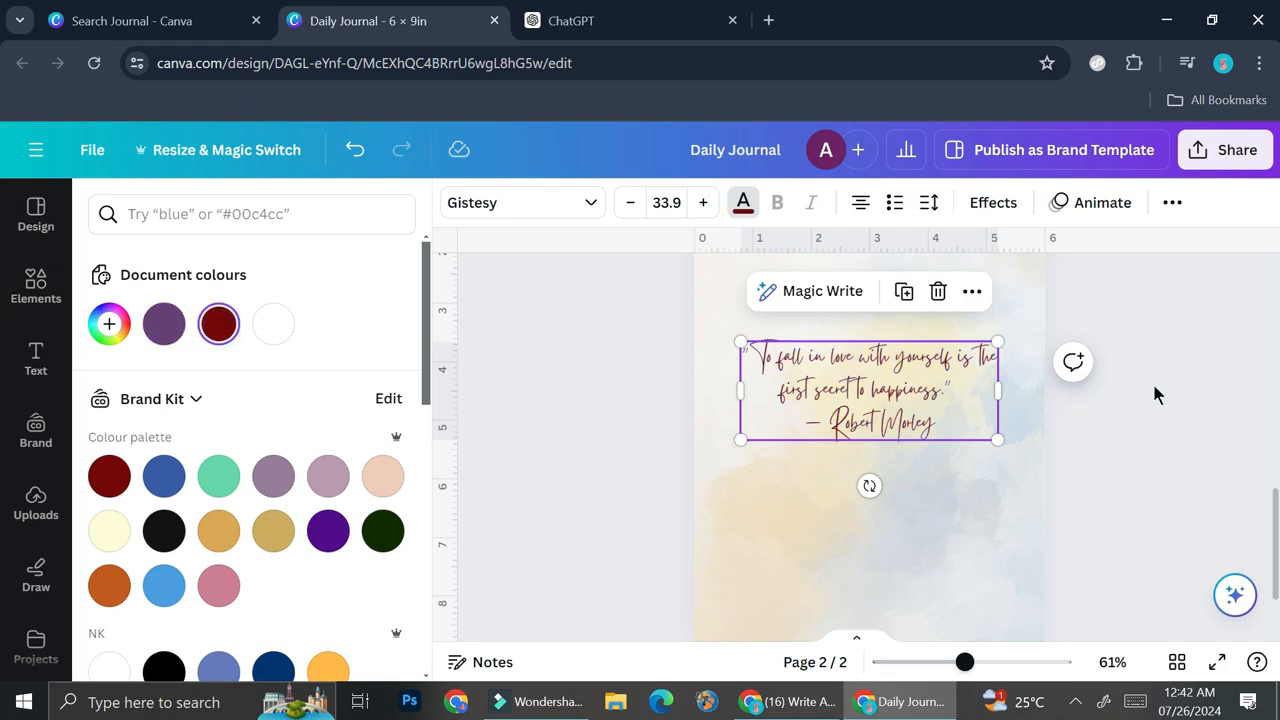
Zoom the design out to 33% and add a blank third page after the quote page
{"action": "scroll", "coordinate": [1145, 382], "scroll_direction": "up", "scroll_amount": 1}
{"action": "scroll", "coordinate": [1103, 390], "scroll_direction": "up", "scroll_amount": 3}
{"action": "scroll", "coordinate": [995, 620], "scroll_direction": "down", "scroll_amount": 2}
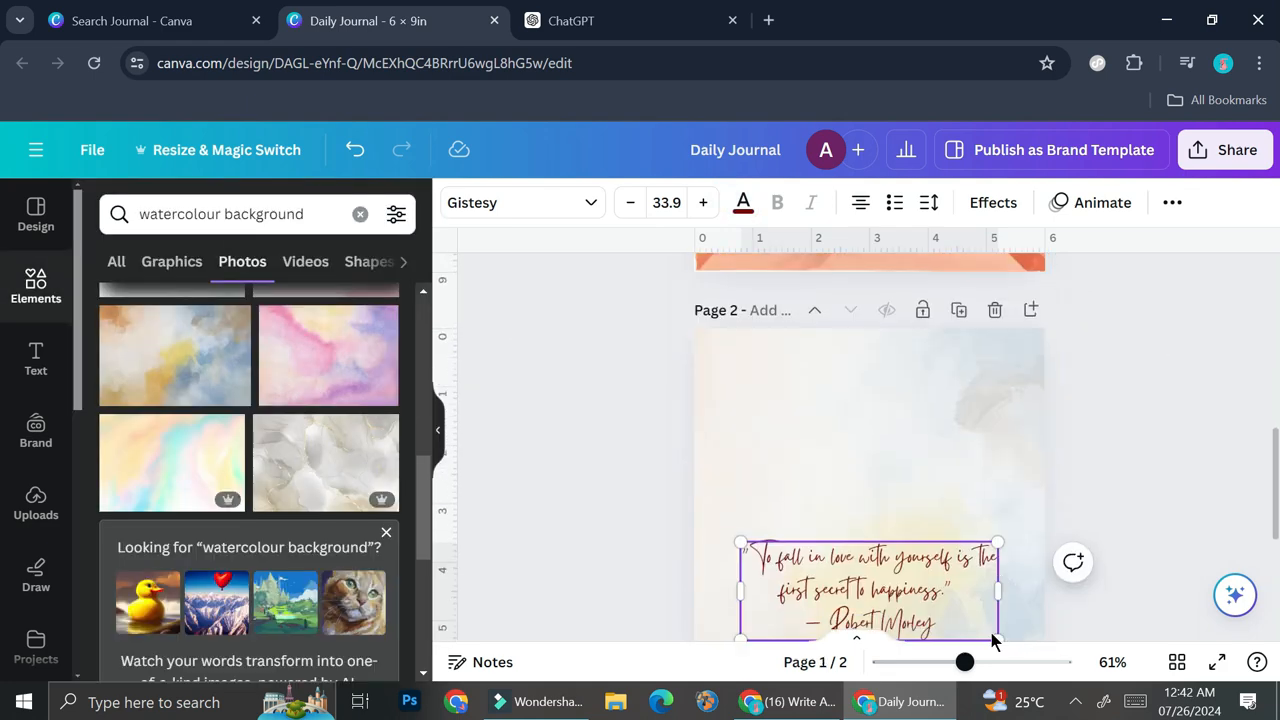
{"action": "left_click", "coordinate": [937, 664]}
{"action": "scroll", "coordinate": [1062, 437], "scroll_direction": "down", "scroll_amount": 1}
{"action": "scroll", "coordinate": [1062, 437], "scroll_direction": "up", "scroll_amount": 3}
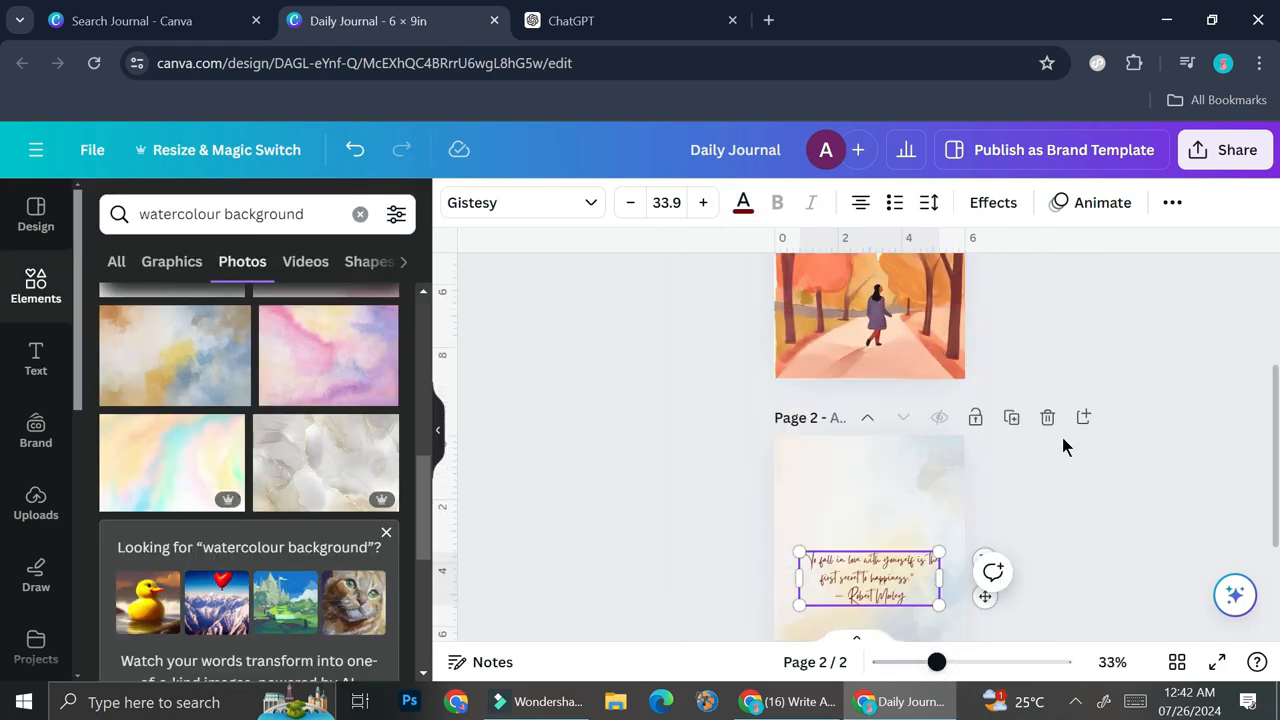
{"action": "scroll", "coordinate": [1037, 428], "scroll_direction": "down", "scroll_amount": 3}
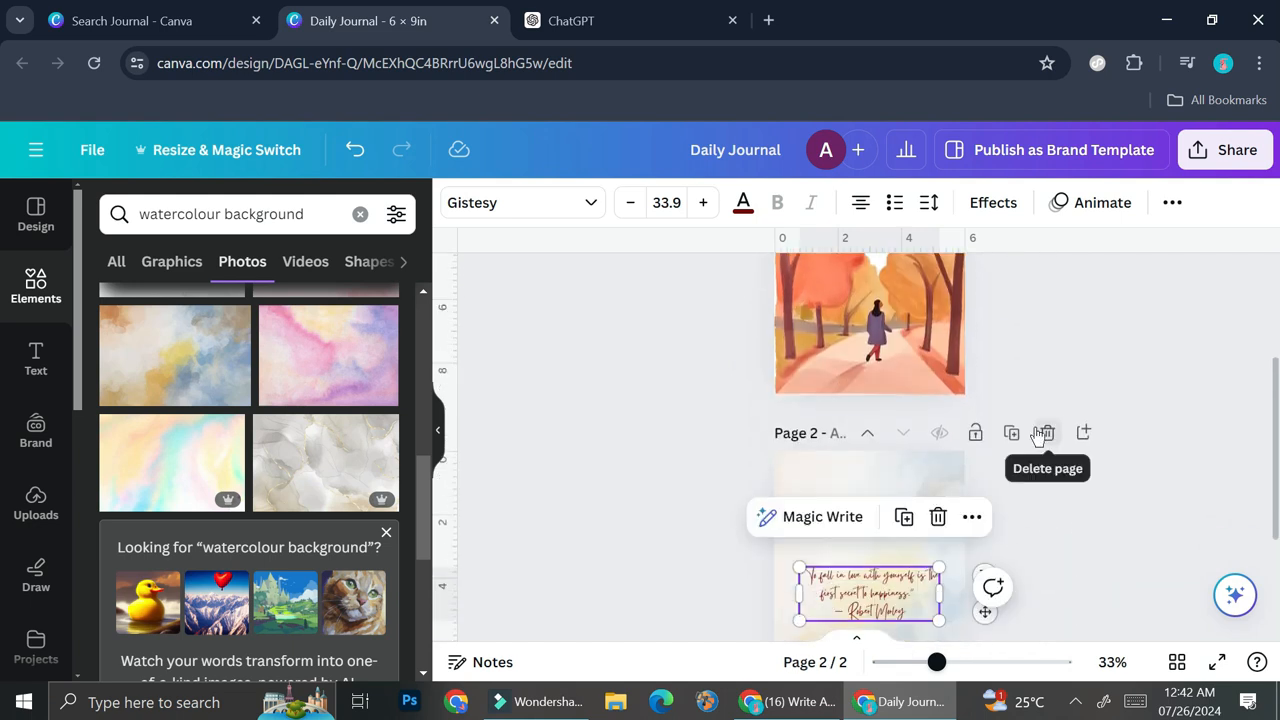
{"action": "left_click", "coordinate": [849, 598]}
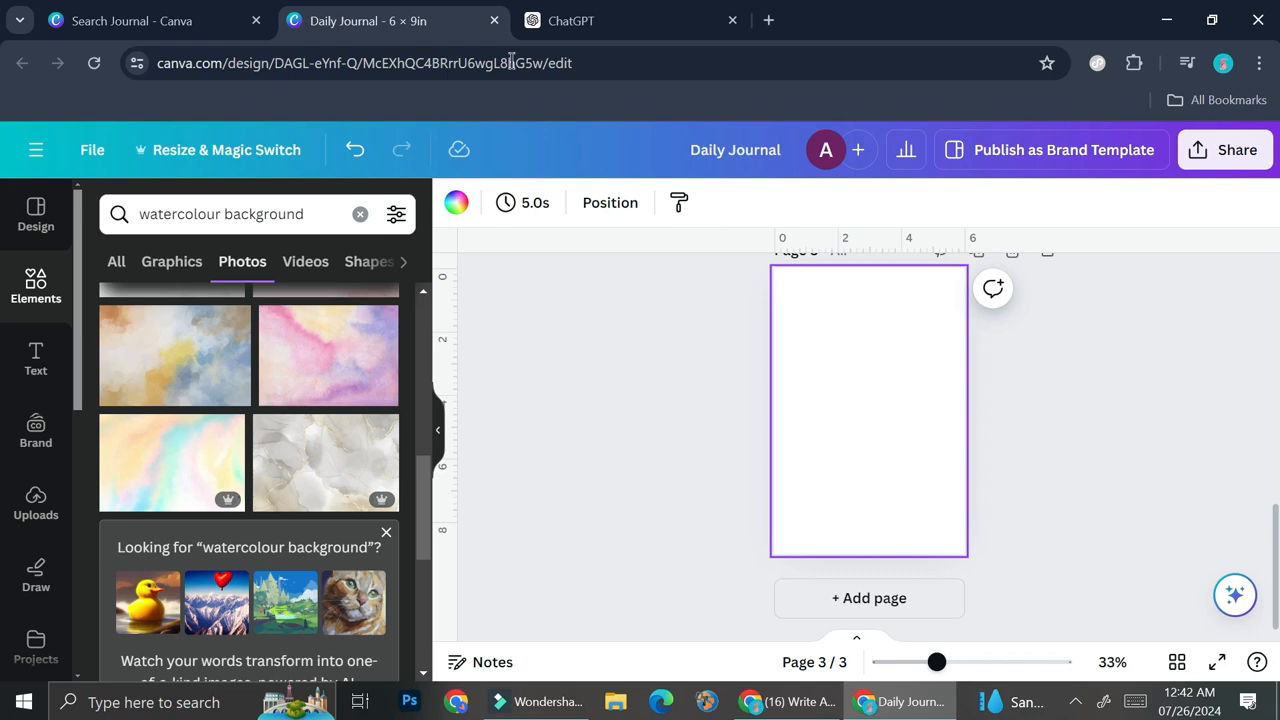
Switch to ChatGPT and submit the prompt "AN introduction for a daily self healing journal"
{"action": "left_click", "coordinate": [600, 20]}
{"action": "scroll", "coordinate": [743, 438], "scroll_direction": "down", "scroll_amount": 4}
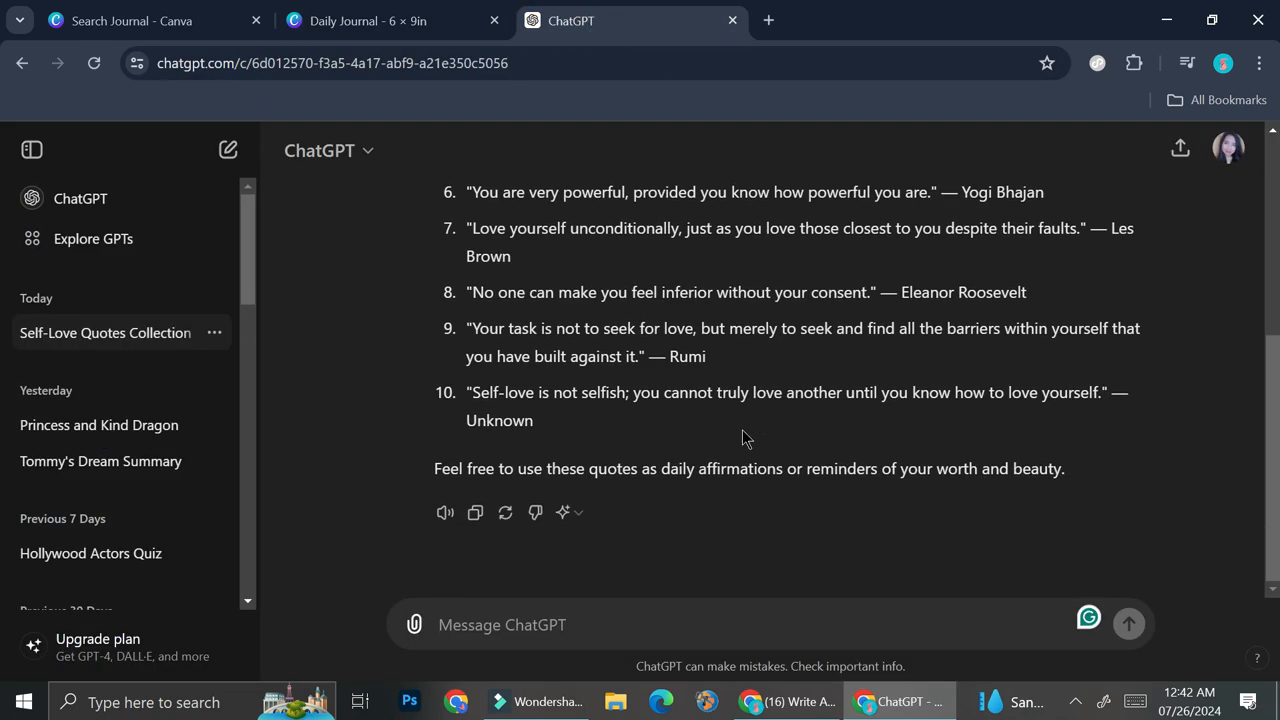
{"action": "left_click", "coordinate": [550, 619]}
{"action": "type", "text": "AN introduction for a daily self healing journal"}
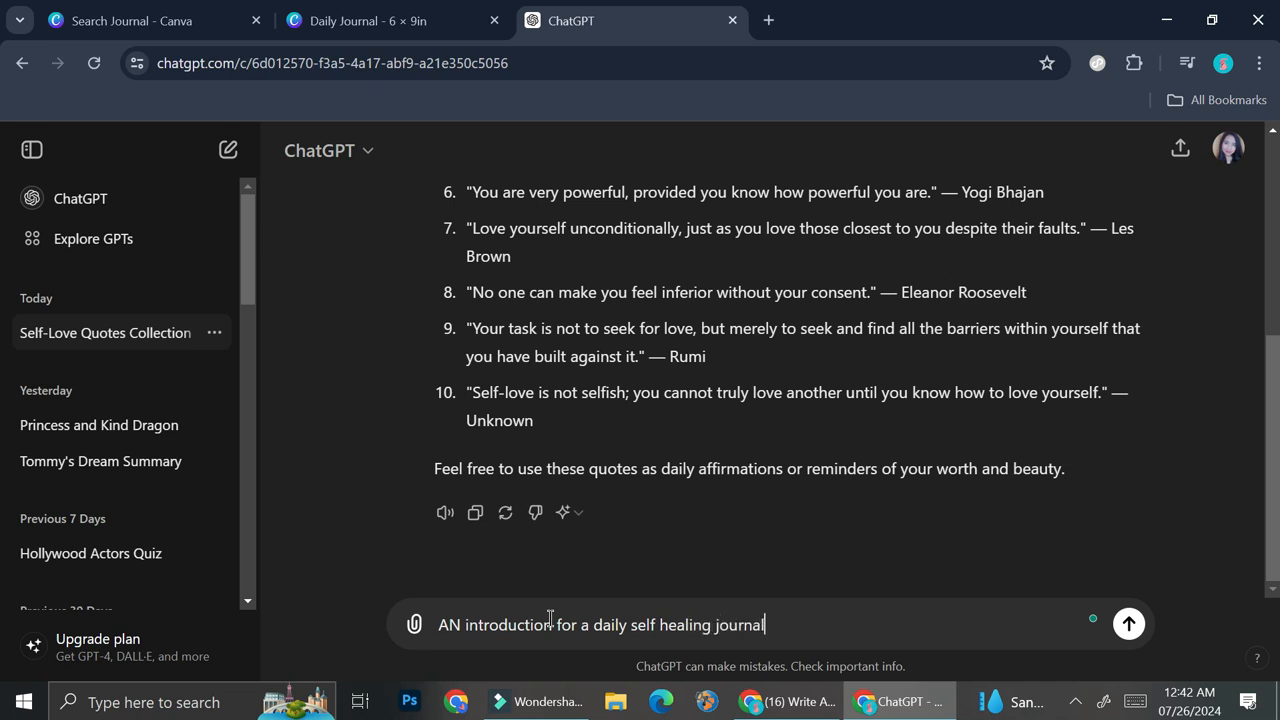
{"action": "key", "text": "Return"}
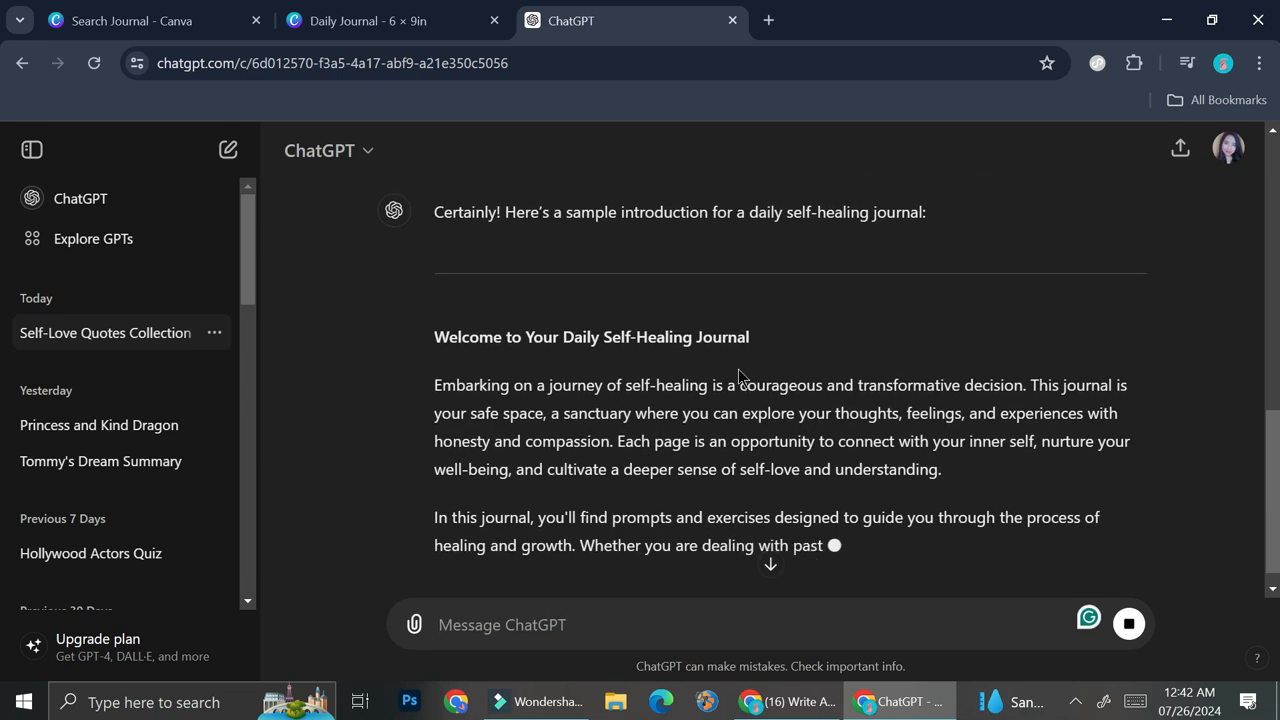
Switch back to the Canva design, delete the blank third page and duplicate the quote page as page 3
{"action": "left_click", "coordinate": [380, 20]}
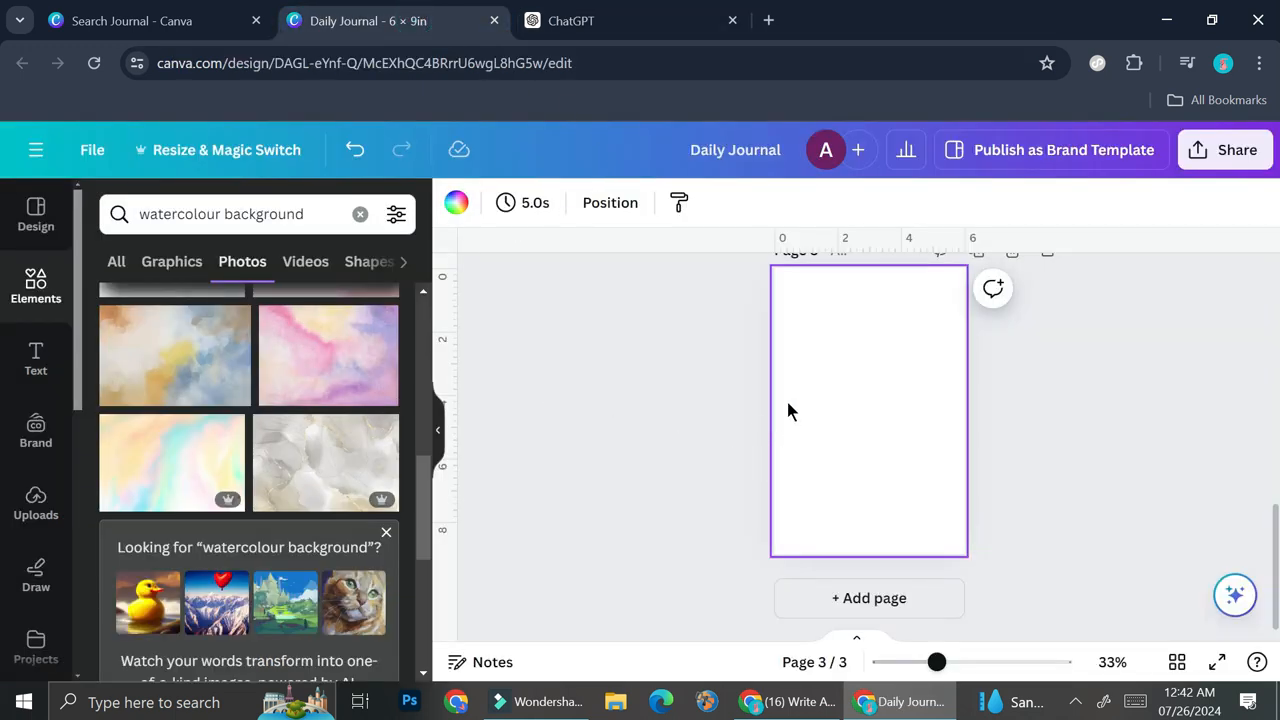
{"action": "scroll", "coordinate": [788, 405], "scroll_direction": "up", "scroll_amount": 5}
{"action": "left_click", "coordinate": [929, 366]}
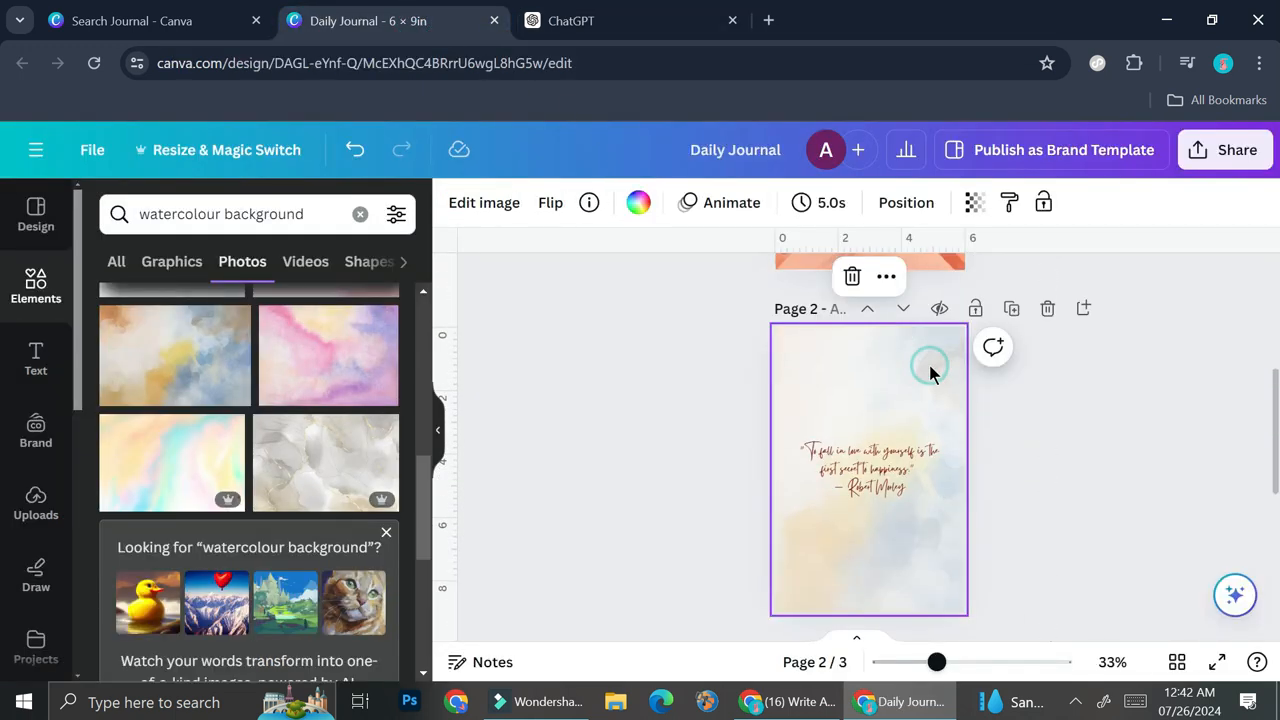
{"action": "scroll", "coordinate": [958, 413], "scroll_direction": "down", "scroll_amount": 4}
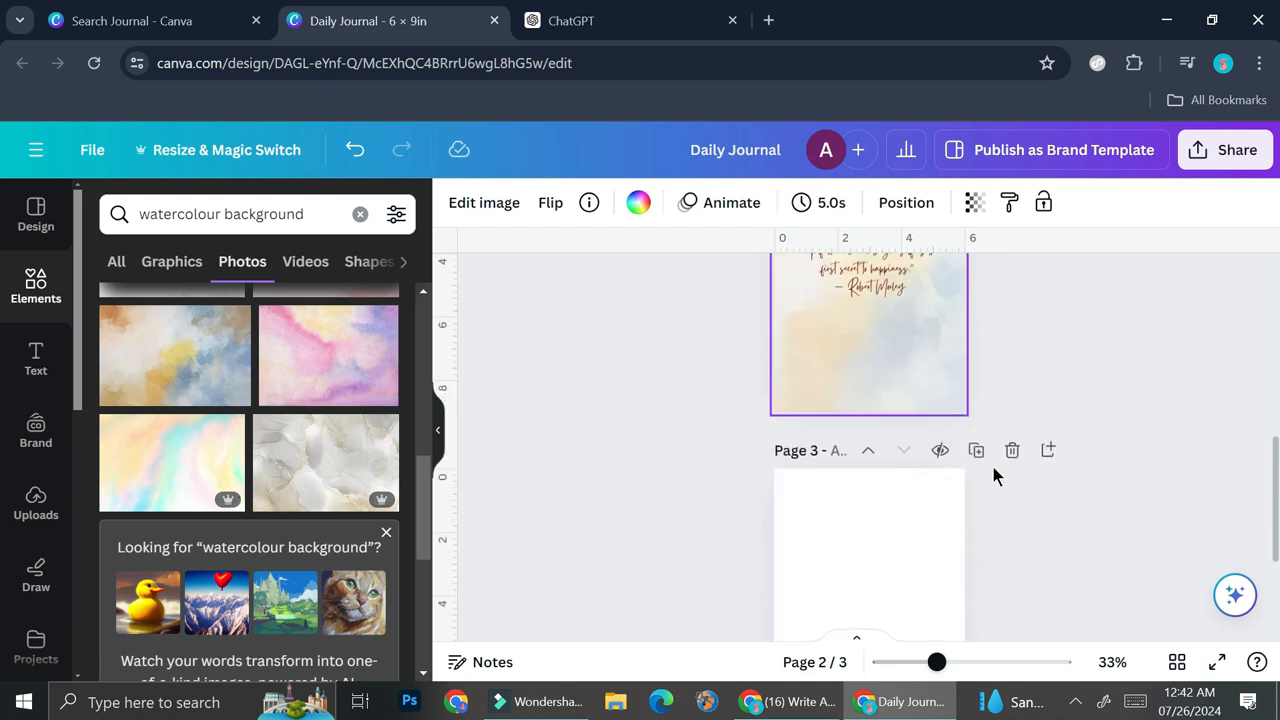
{"action": "left_click", "coordinate": [1012, 452]}
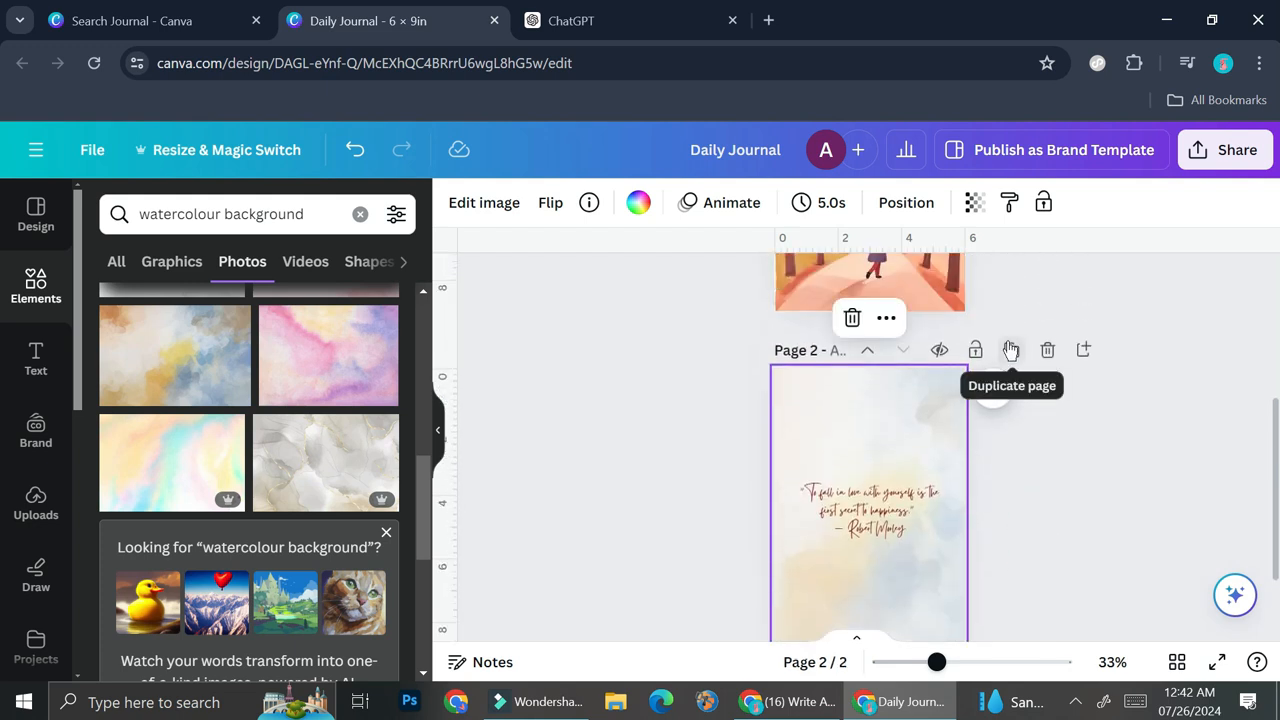
{"action": "left_click", "coordinate": [1011, 350]}
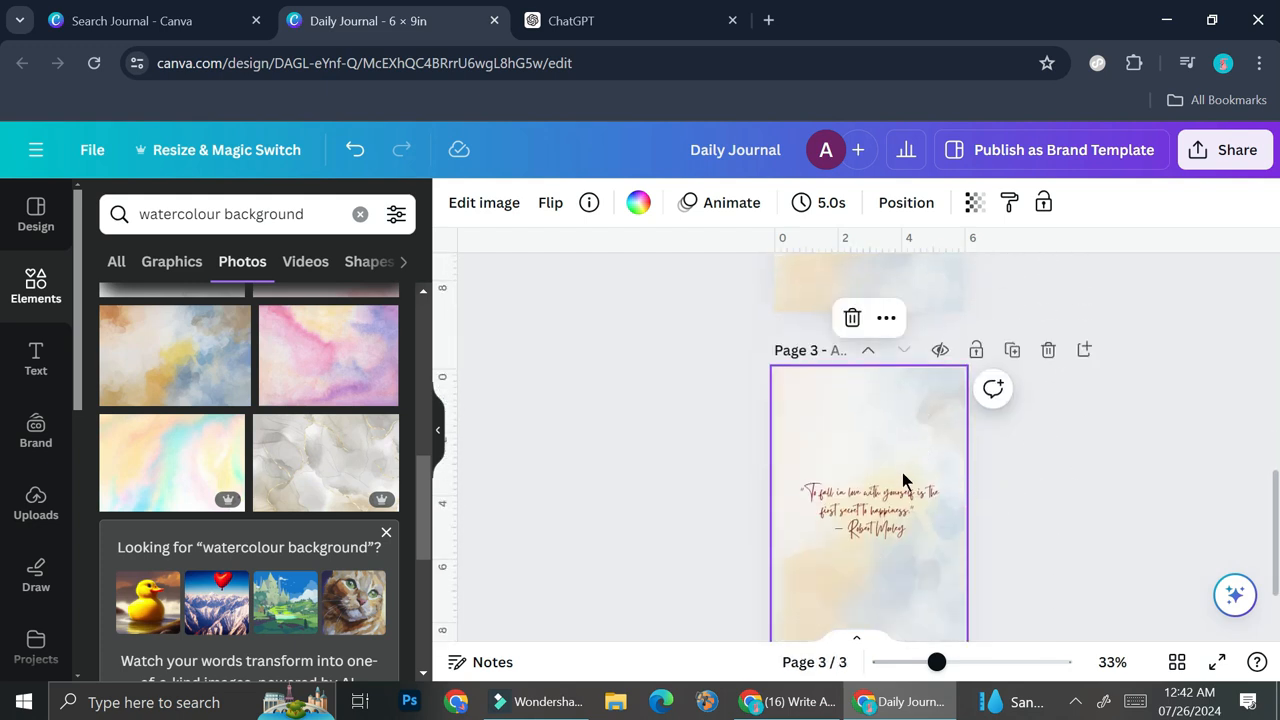
Delete the quote from page 3 and set its watercolour background's transparency to 21
{"action": "left_click", "coordinate": [878, 503]}
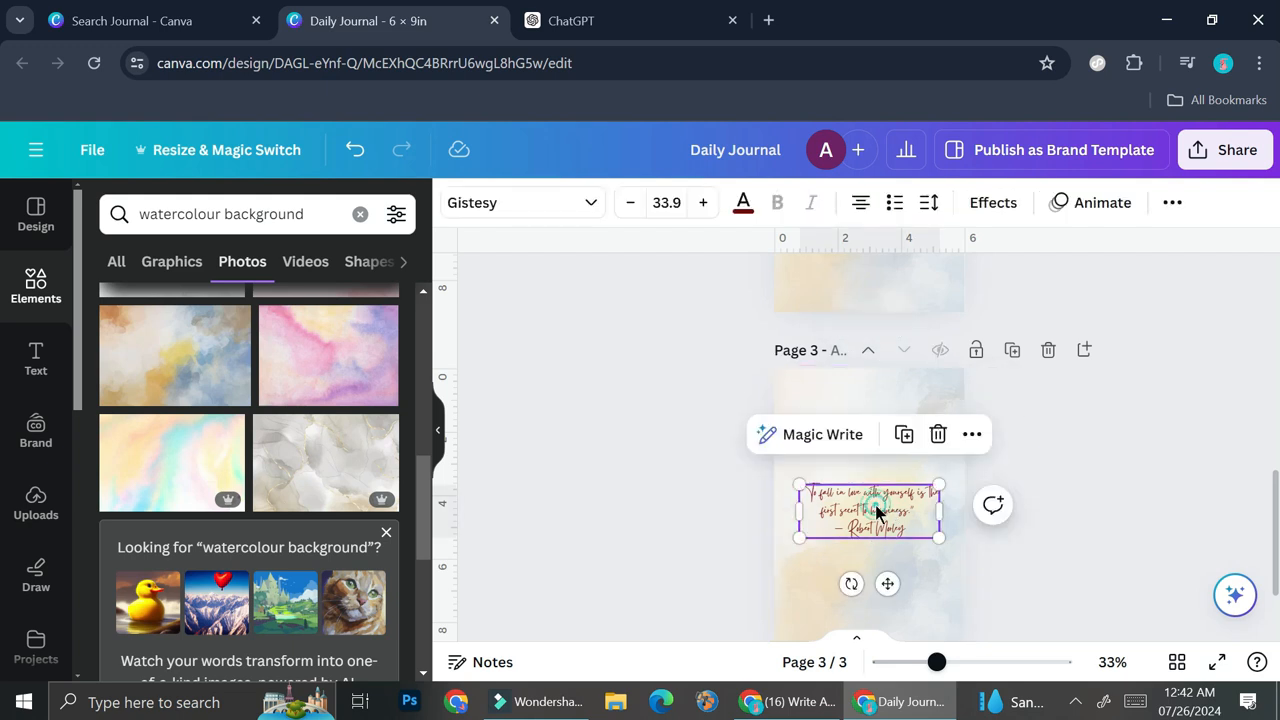
{"action": "key", "text": "Delete"}
{"action": "left_click", "coordinate": [874, 506]}
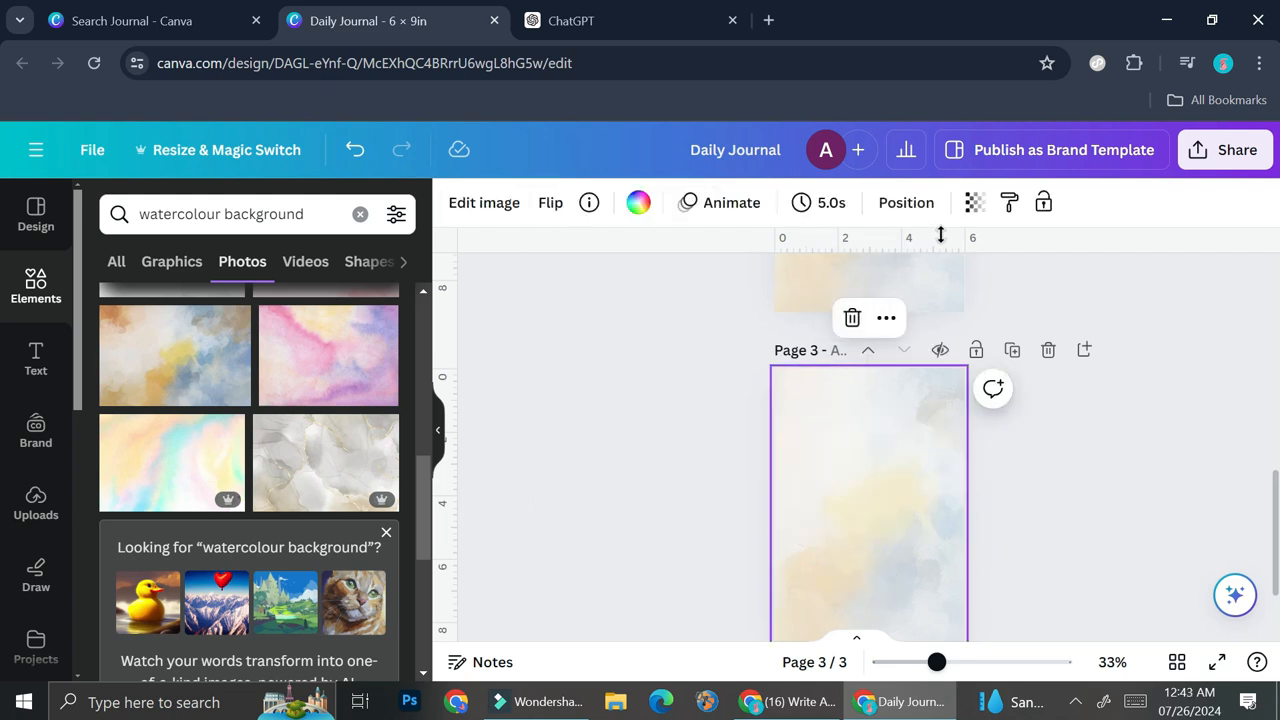
{"action": "left_click", "coordinate": [974, 202]}
{"action": "left_click_drag", "start_coordinate": [837, 283], "coordinate": [818, 290]}
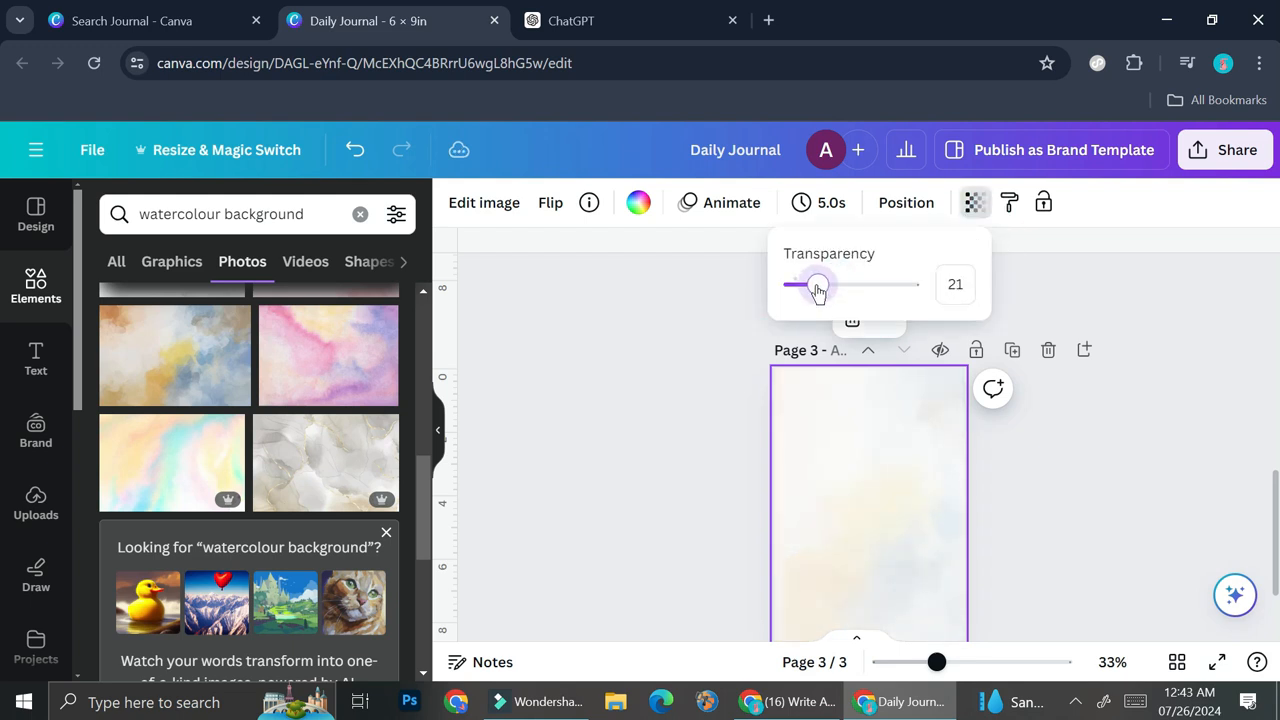
{"action": "left_click", "coordinate": [966, 487]}
{"action": "scroll", "coordinate": [1021, 486], "scroll_direction": "down", "scroll_amount": 2}
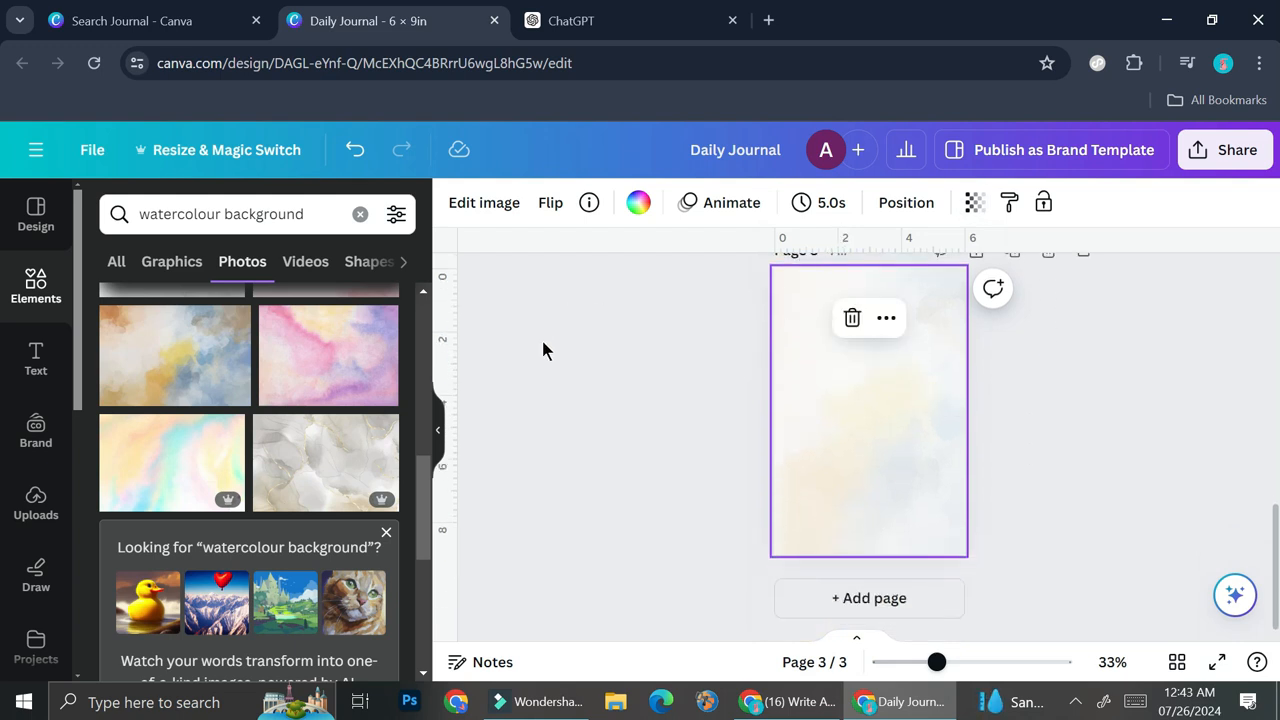
{"action": "left_click", "coordinate": [35, 358]}
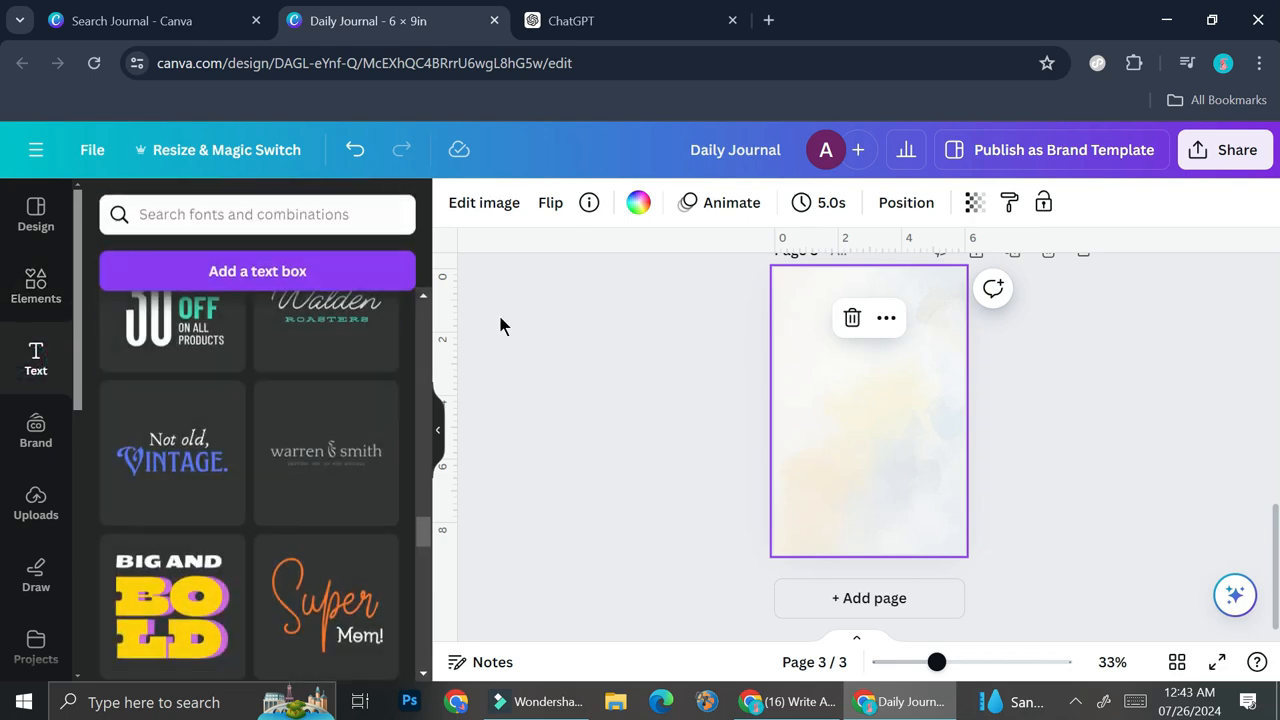
{"action": "scroll", "coordinate": [1070, 362], "scroll_direction": "up", "scroll_amount": 5}
{"action": "scroll", "coordinate": [1069, 361], "scroll_direction": "up", "scroll_amount": 3}
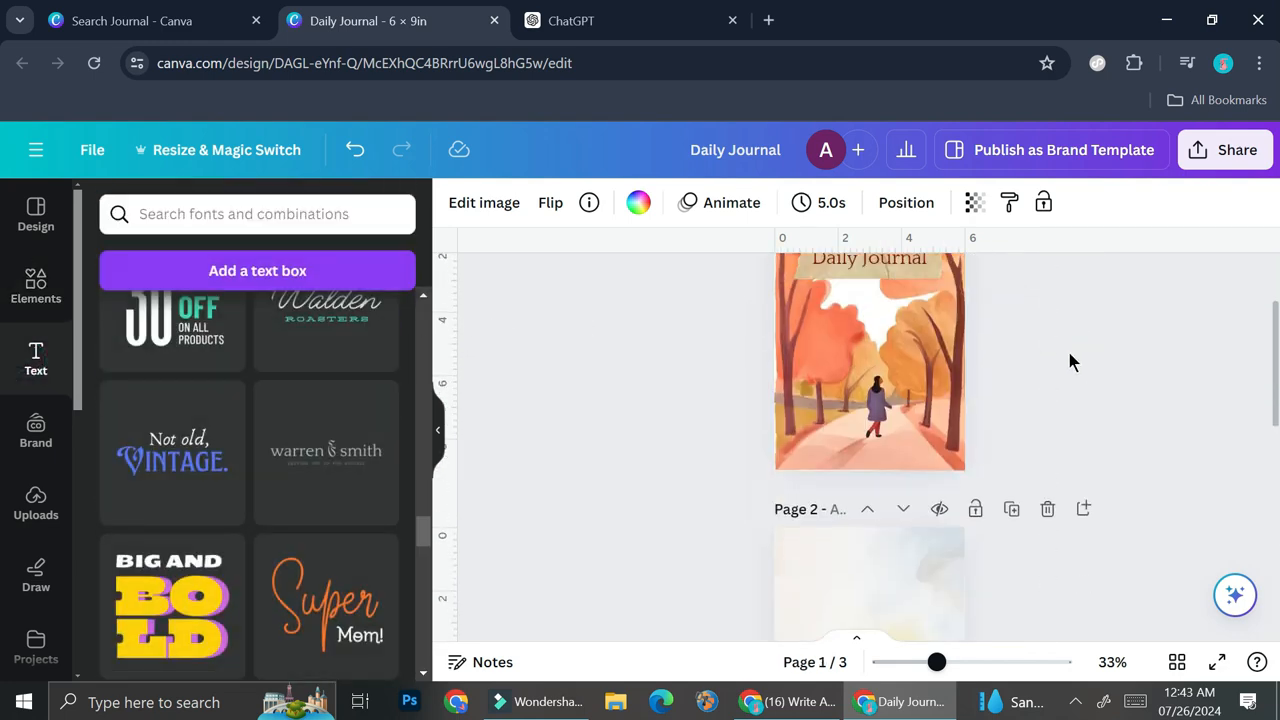
{"action": "left_click", "coordinate": [868, 266]}
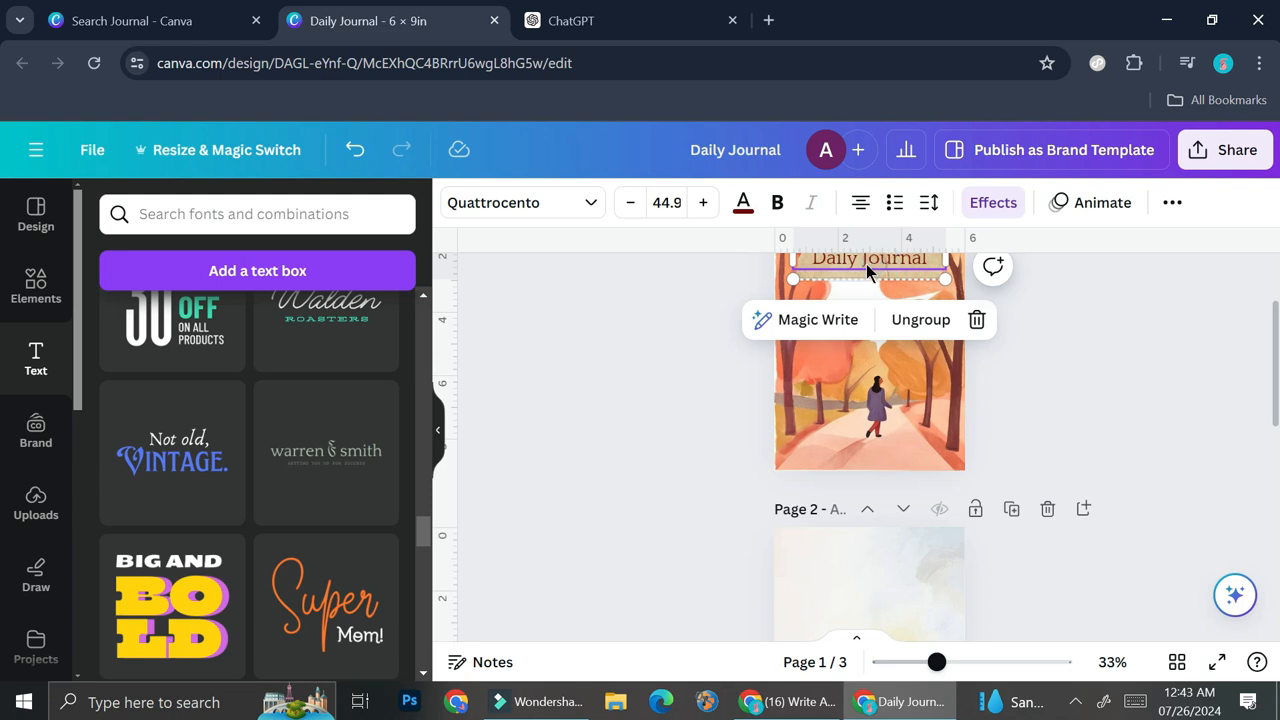
Copy the quote's text box from page 2 to the upper part of page 3 and zoom the design to 69%
{"action": "scroll", "coordinate": [1054, 380], "scroll_direction": "down", "scroll_amount": 2}
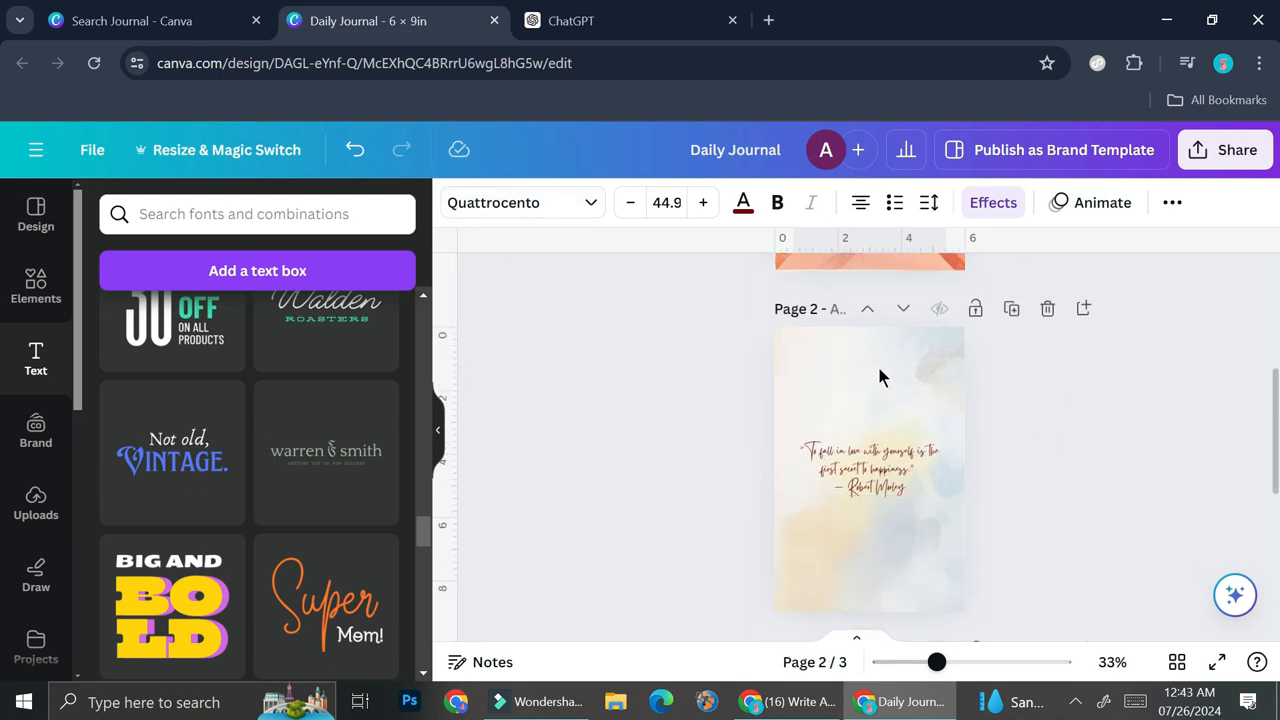
{"action": "left_click", "coordinate": [878, 460]}
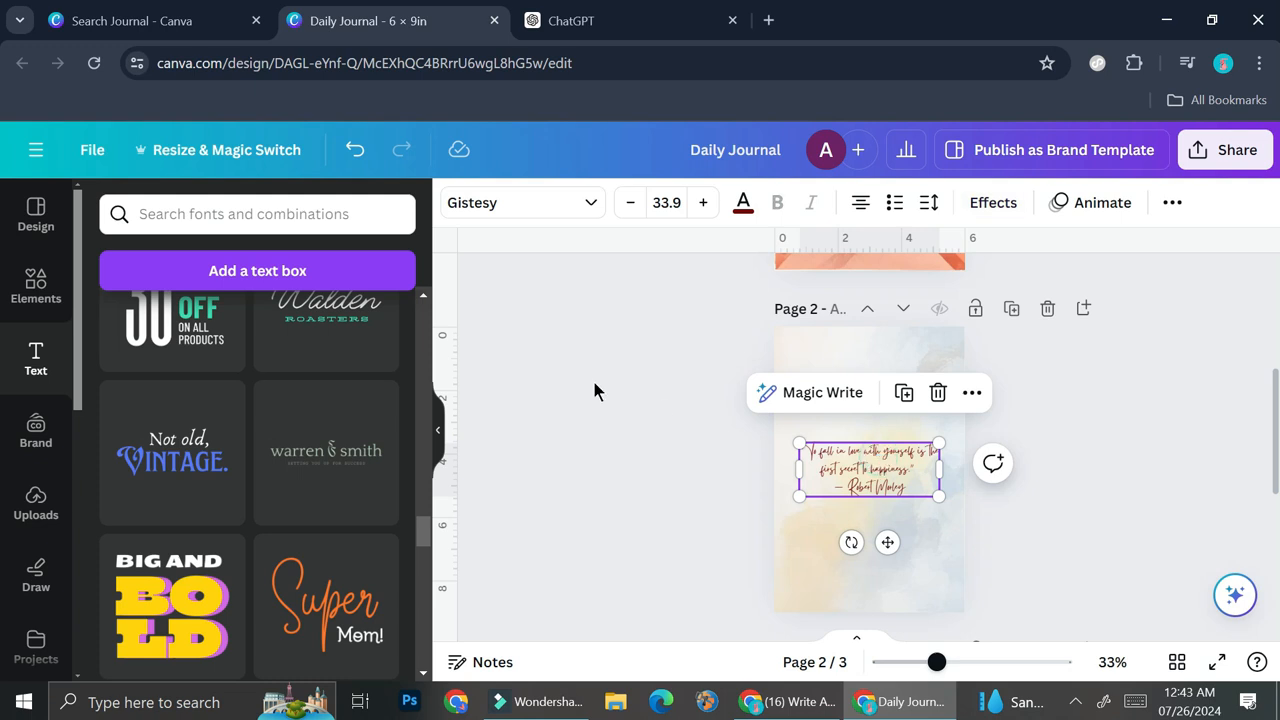
{"action": "scroll", "coordinate": [991, 515], "scroll_direction": "down", "scroll_amount": 3}
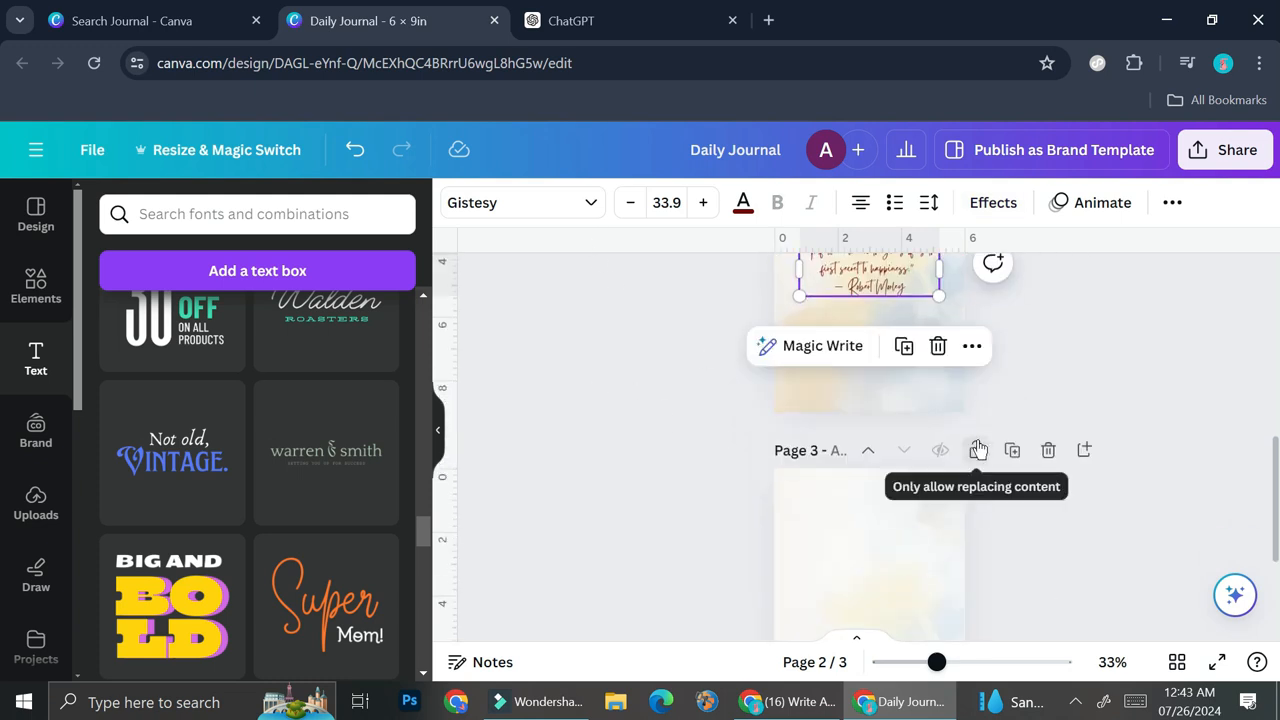
{"action": "key", "text": "ctrl+v"}
{"action": "left_click_drag", "start_coordinate": [893, 285], "coordinate": [874, 526]}
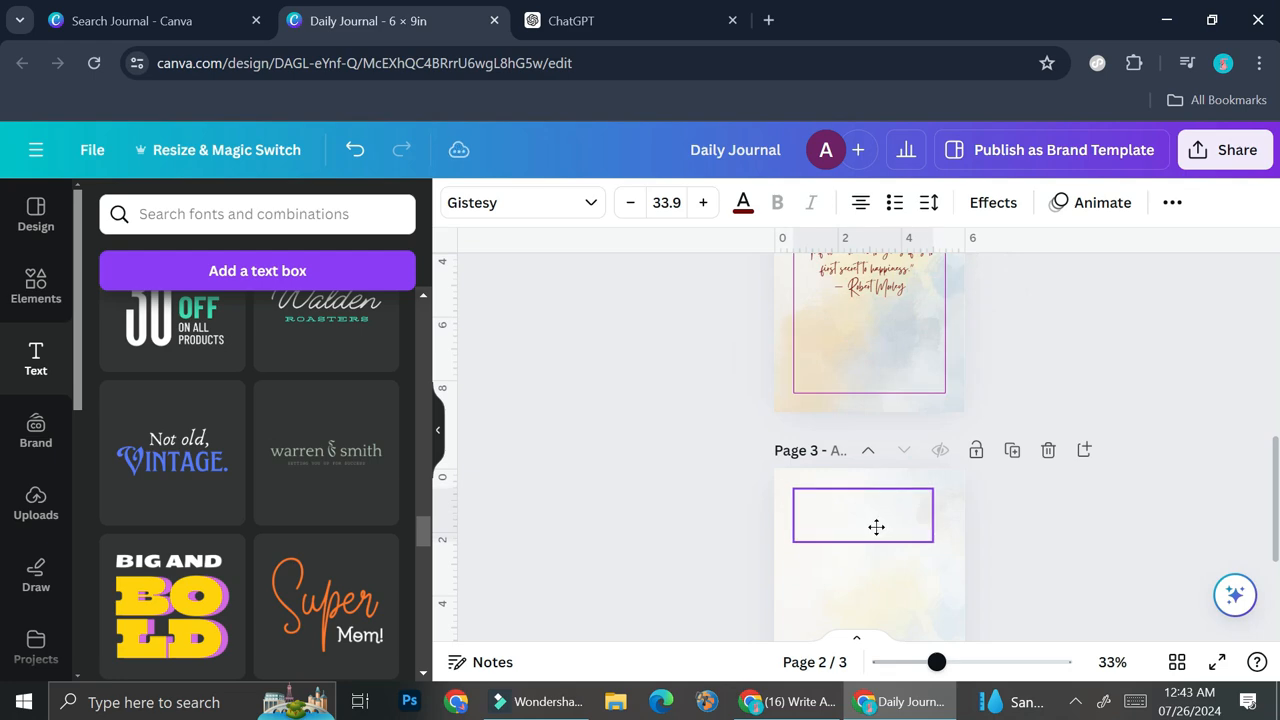
{"action": "left_click_drag", "start_coordinate": [936, 662], "coordinate": [970, 662]}
Copy the heading "Welcome to Your Daily Self-Healing Journal" from ChatGPT and paste it over the quote text on page 3 in Canva
{"action": "left_click", "coordinate": [594, 8]}
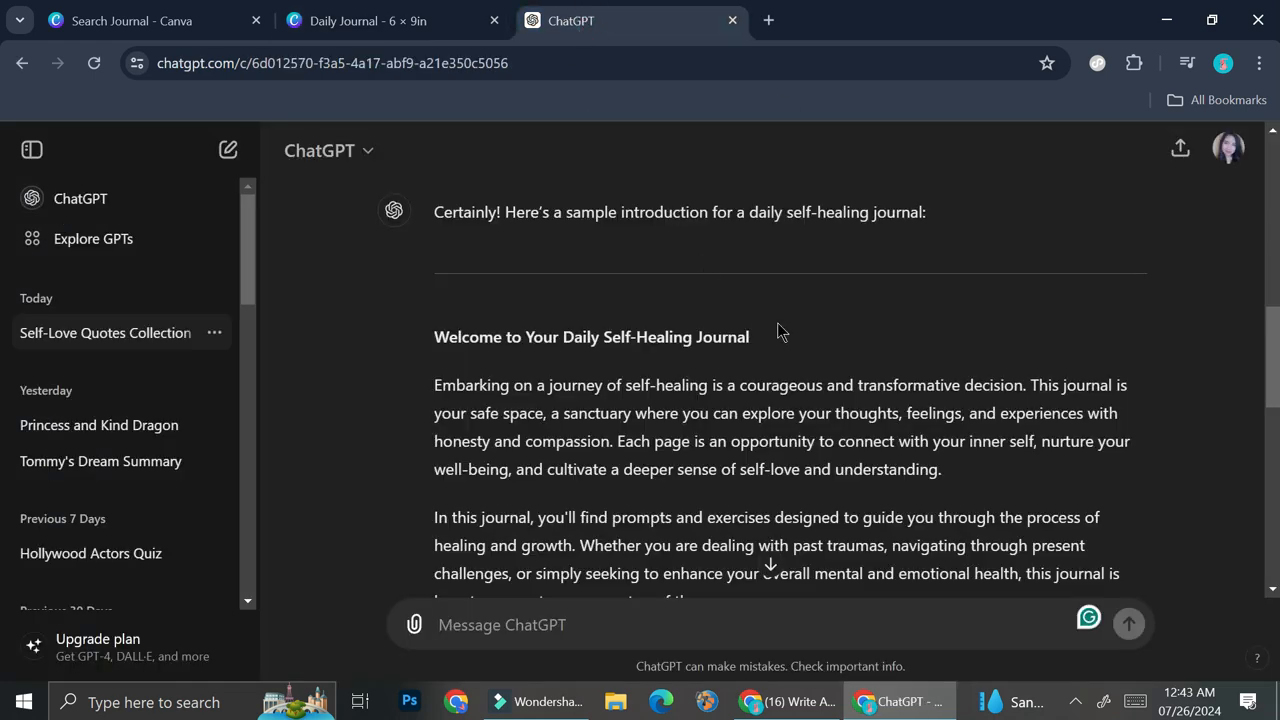
{"action": "left_click_drag", "start_coordinate": [757, 334], "coordinate": [431, 343]}
{"action": "key", "text": "ctrl+c"}
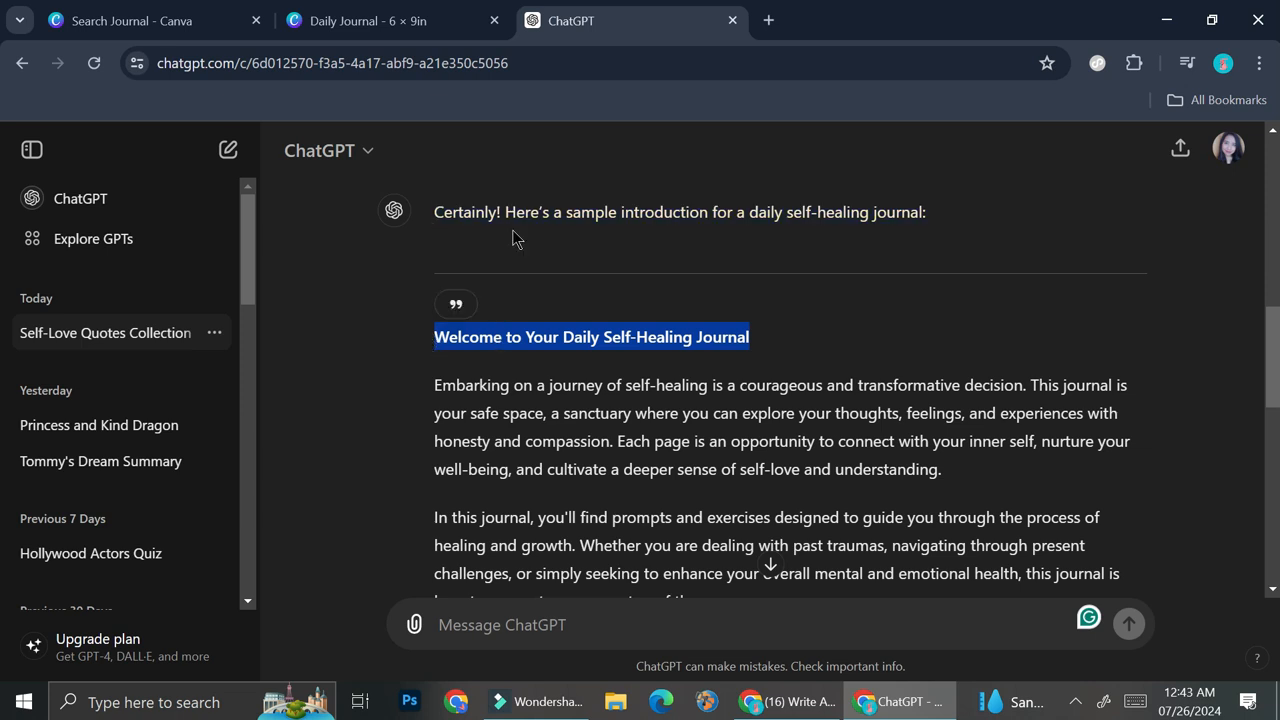
{"action": "left_click", "coordinate": [385, 20]}
{"action": "double_click", "coordinate": [880, 485]}
{"action": "key", "text": "ctrl+v"}
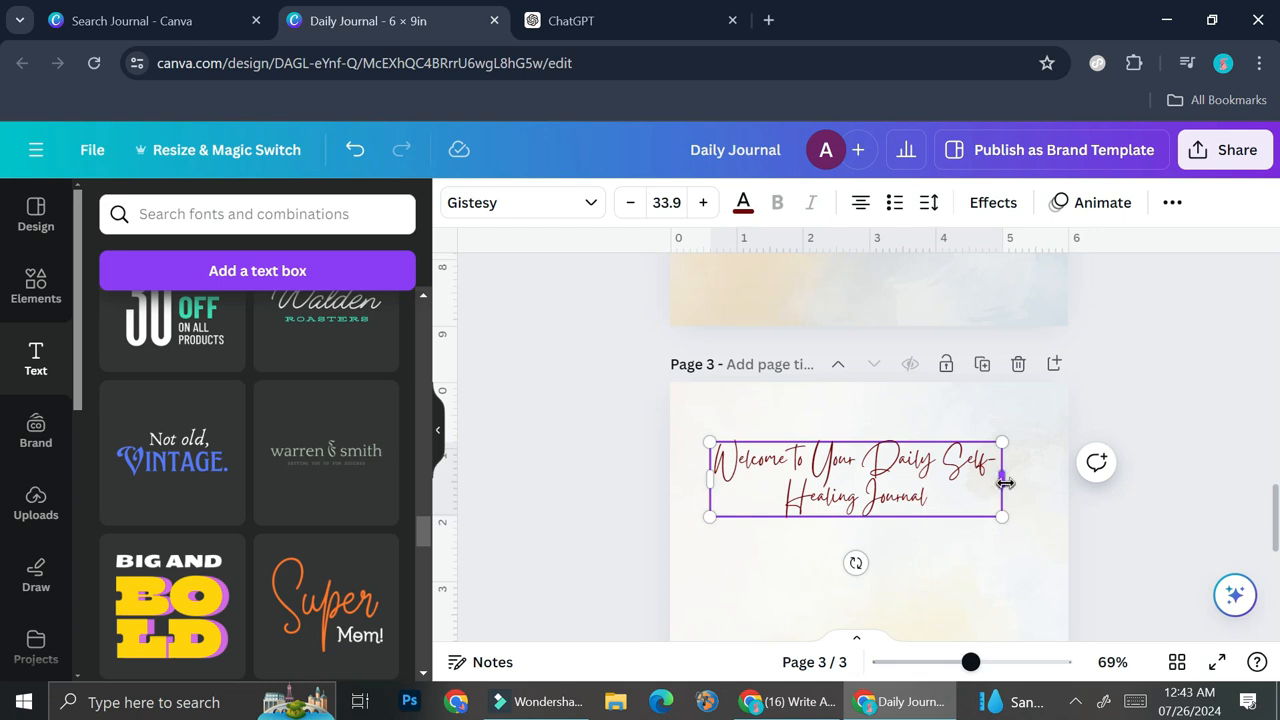
Widen the heading's text box on page 3 and reduce its font size to 23.9 so it fits on one line
{"action": "left_click_drag", "start_coordinate": [1006, 480], "coordinate": [1035, 488]}
{"action": "key", "text": "ctrl+a"}
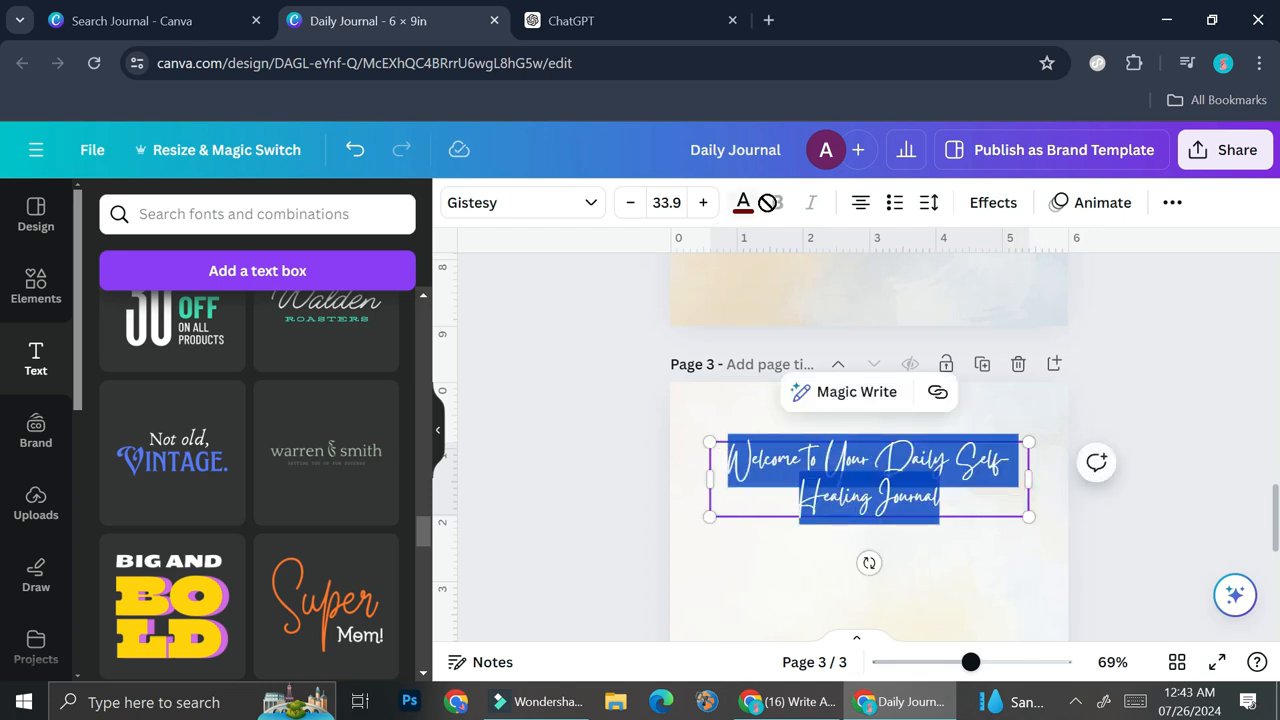
{"action": "left_click", "coordinate": [630, 203]}
{"action": "left_click", "coordinate": [630, 203]}
{"action": "left_click", "coordinate": [630, 203]}
{"action": "left_click", "coordinate": [630, 203]}
{"action": "left_click", "coordinate": [630, 203]}
{"action": "left_click", "coordinate": [630, 203]}
{"action": "left_click", "coordinate": [630, 203]}
{"action": "left_click", "coordinate": [630, 203]}
{"action": "left_click", "coordinate": [630, 203]}
{"action": "left_click", "coordinate": [630, 203]}
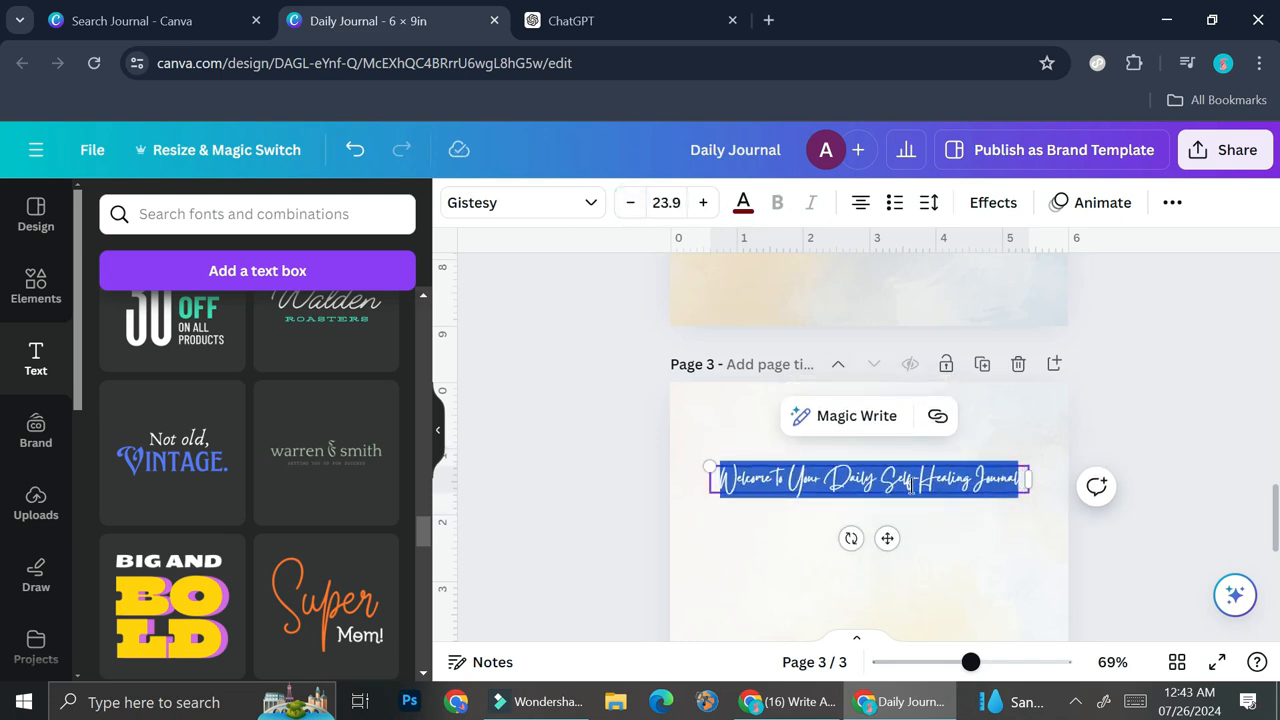
{"action": "left_click", "coordinate": [1232, 459]}
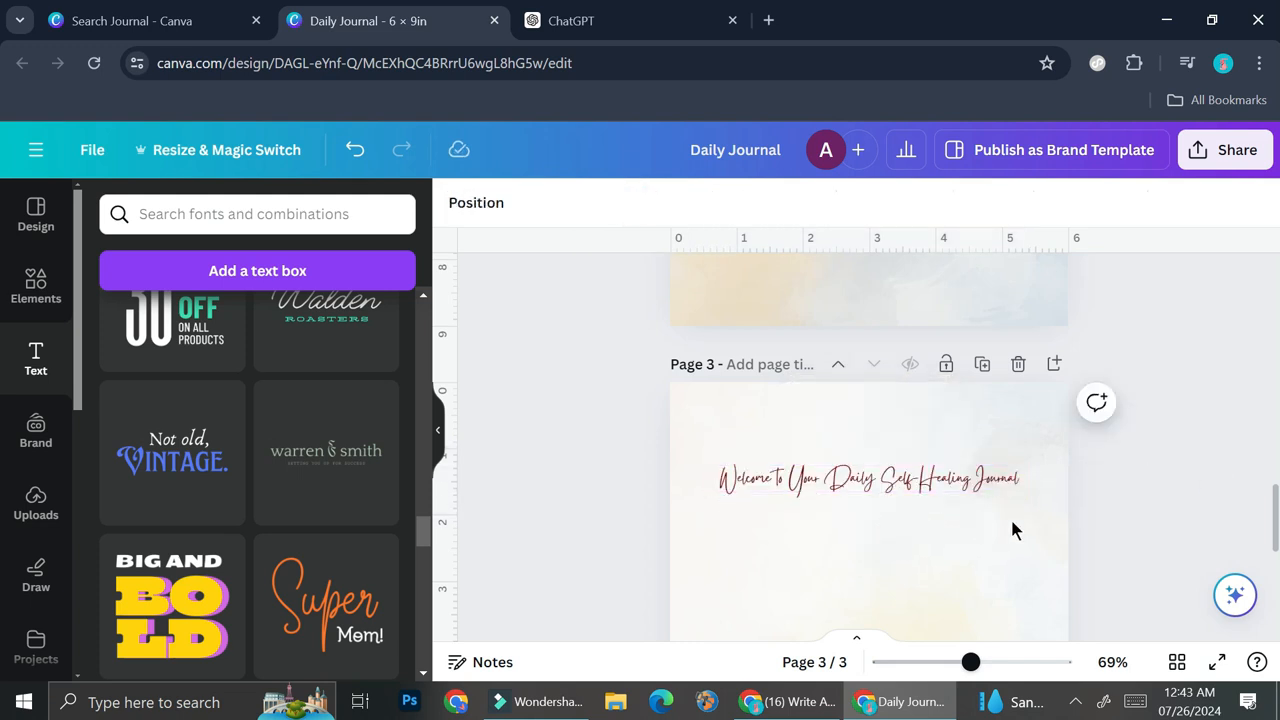
Ungroup the "Daily Journal" title from the tape on the cover and paste a copy of it below the heading on page 3
{"action": "scroll", "coordinate": [894, 371], "scroll_direction": "up", "scroll_amount": 8}
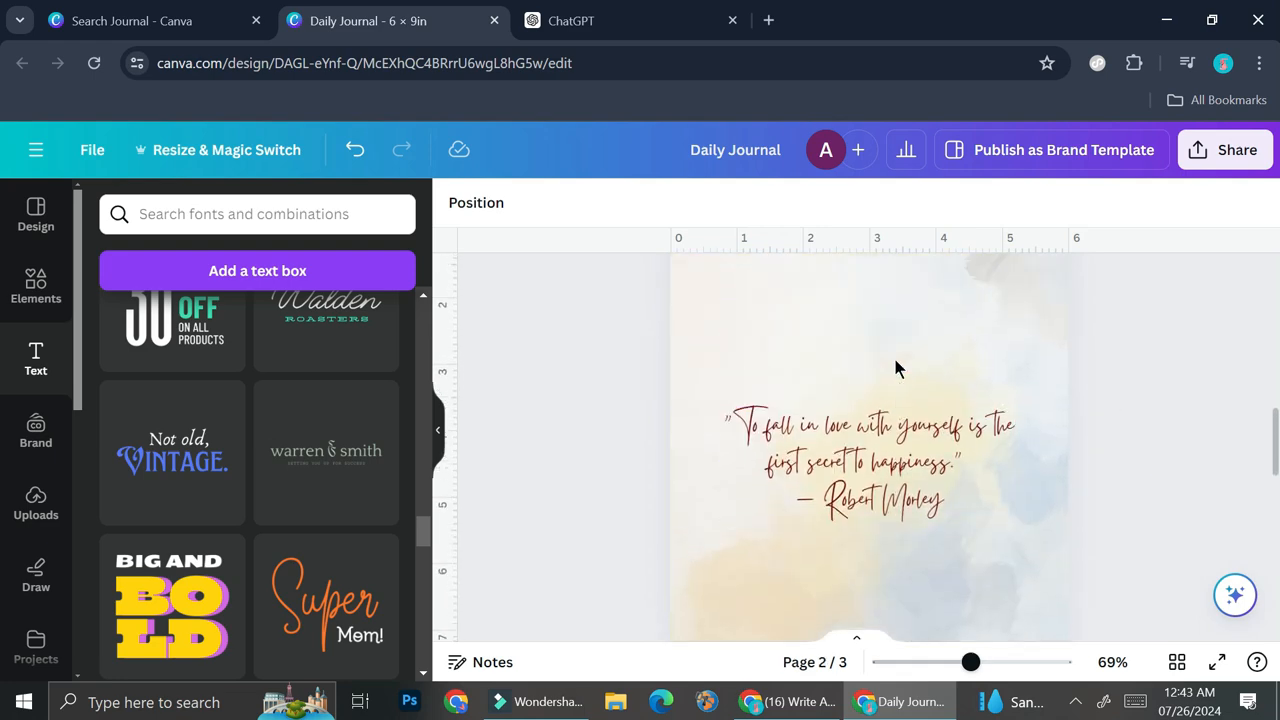
{"action": "scroll", "coordinate": [884, 350], "scroll_direction": "up", "scroll_amount": 3}
{"action": "left_click", "coordinate": [872, 332]}
{"action": "left_click", "coordinate": [883, 329]}
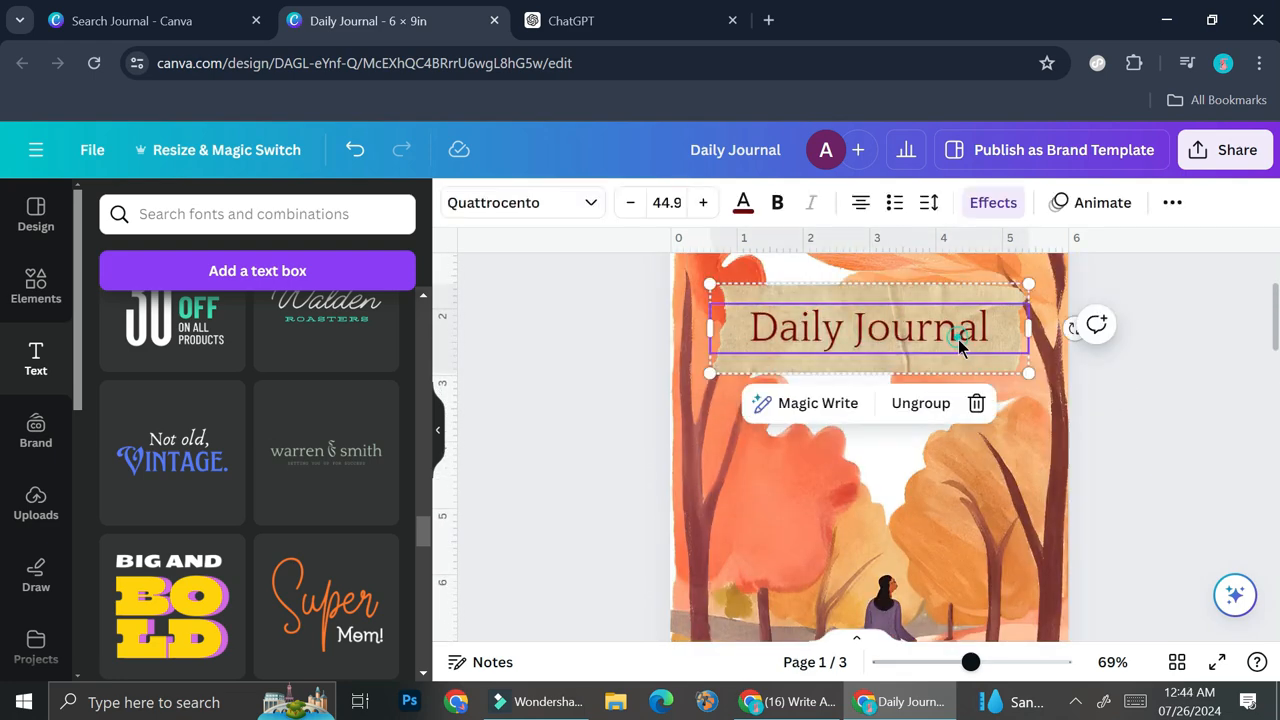
{"action": "left_click", "coordinate": [920, 404]}
{"action": "left_click", "coordinate": [968, 340]}
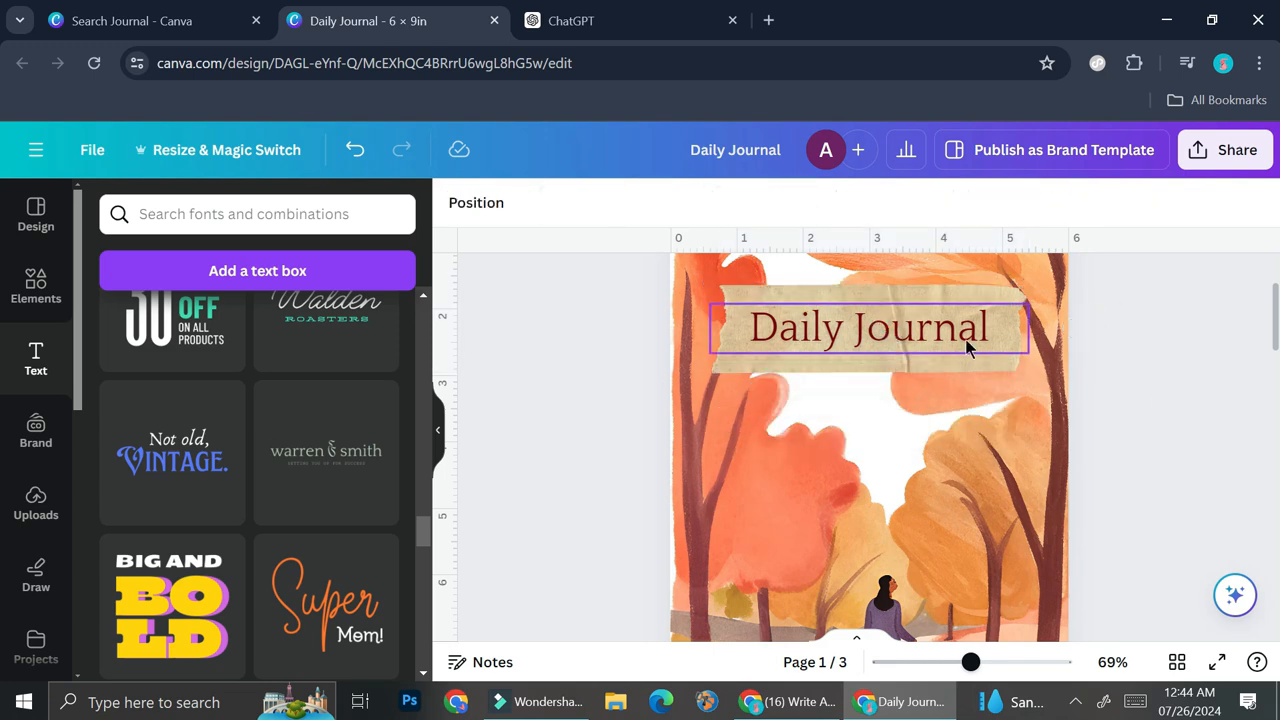
{"action": "scroll", "coordinate": [945, 400], "scroll_direction": "down", "scroll_amount": 1}
{"action": "scroll", "coordinate": [939, 401], "scroll_direction": "down", "scroll_amount": 10}
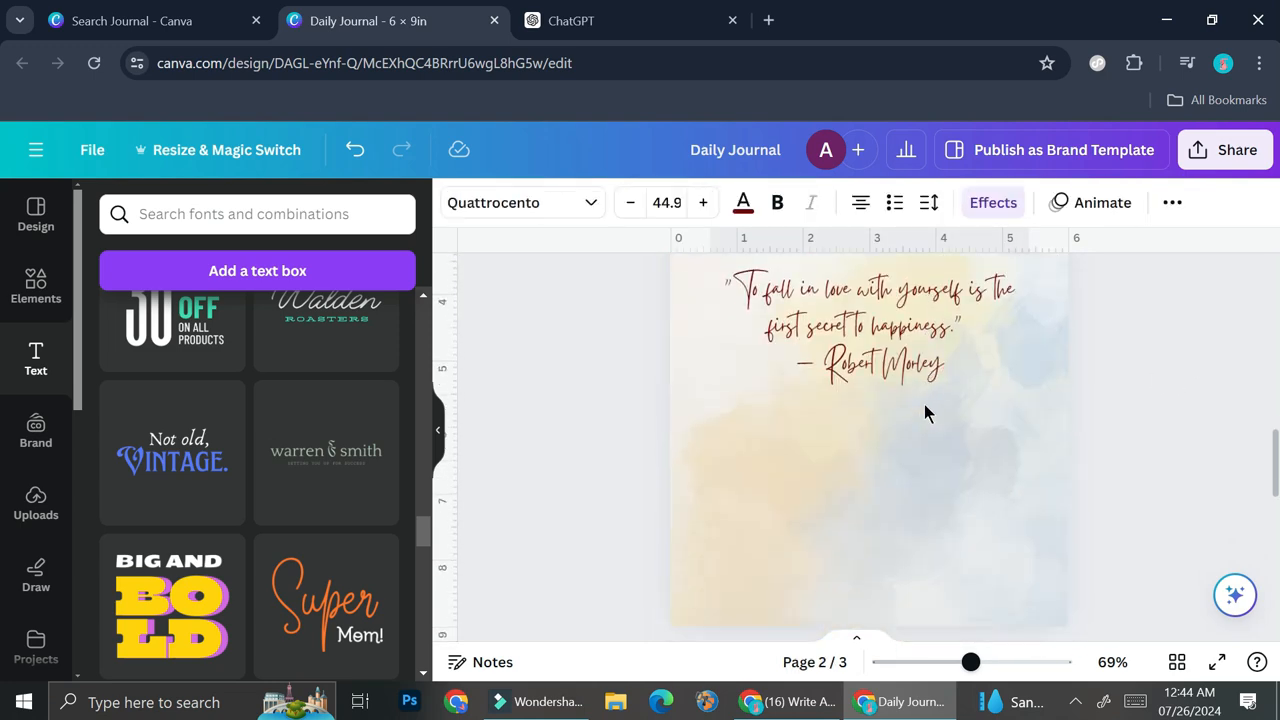
{"action": "left_click", "coordinate": [876, 461]}
{"action": "key", "text": "ctrl+v"}
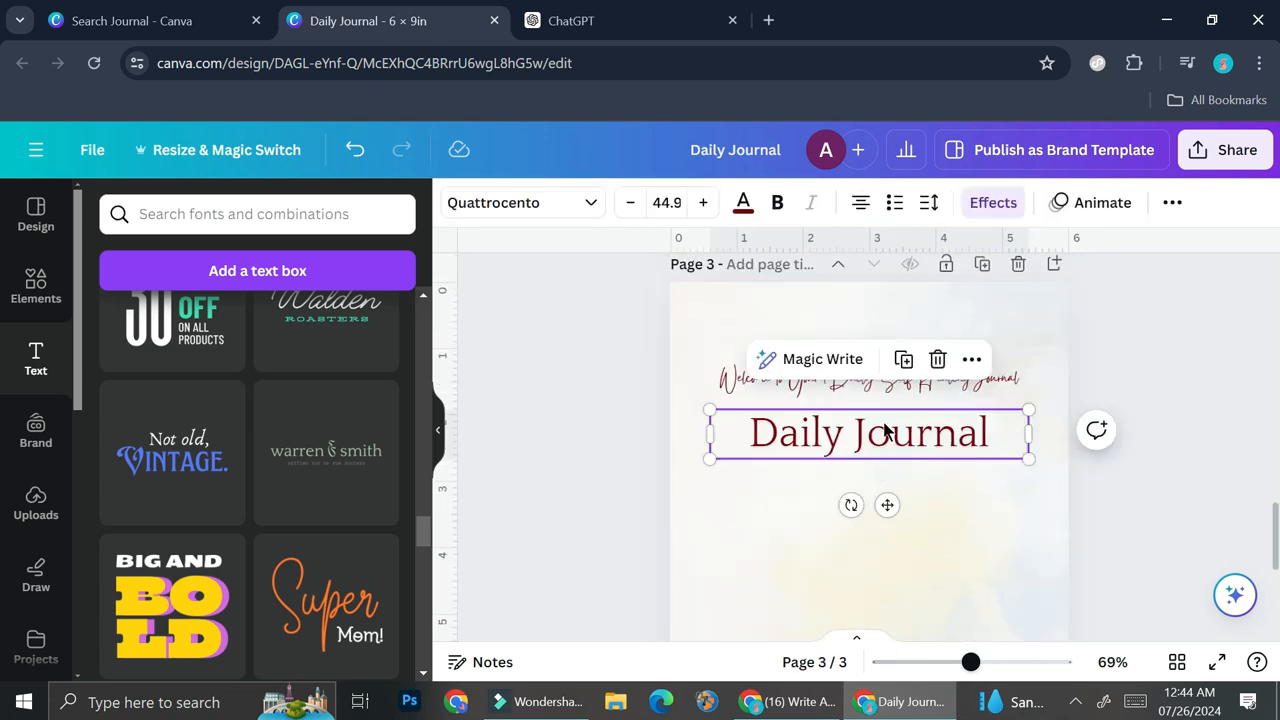
Reduce the font size of the copied "Daily Journal" text on page 3 to 14.9
{"action": "left_click", "coordinate": [631, 205]}
{"action": "left_click", "coordinate": [631, 205]}
{"action": "left_click", "coordinate": [631, 205]}
{"action": "left_click", "coordinate": [631, 205]}
{"action": "left_click", "coordinate": [631, 205]}
{"action": "left_click", "coordinate": [631, 205]}
{"action": "left_click", "coordinate": [631, 205]}
{"action": "left_click", "coordinate": [631, 205]}
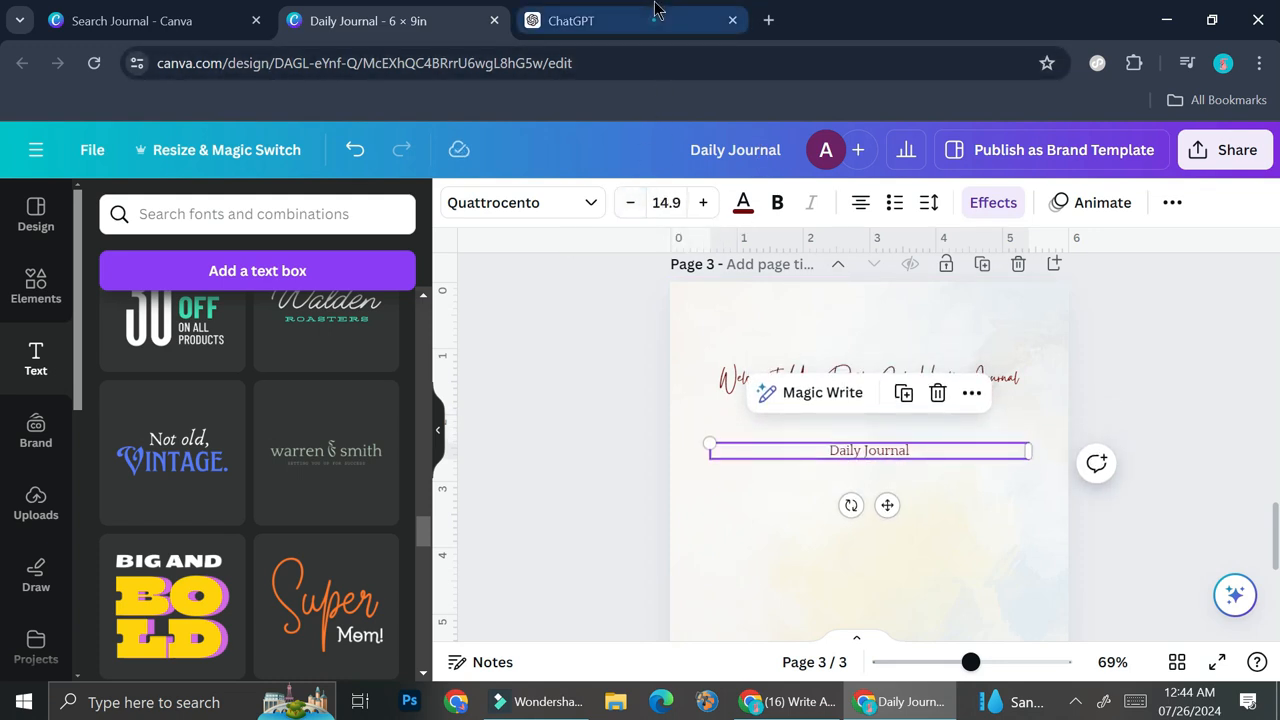
Copy the first three introduction paragraphs from ChatGPT and paste them over the copied "Daily Journal" text on page 3 in Canva
{"action": "left_click", "coordinate": [652, 18]}
{"action": "left_click_drag", "start_coordinate": [436, 384], "coordinate": [1071, 334]}
{"action": "left_click", "coordinate": [838, 170]}
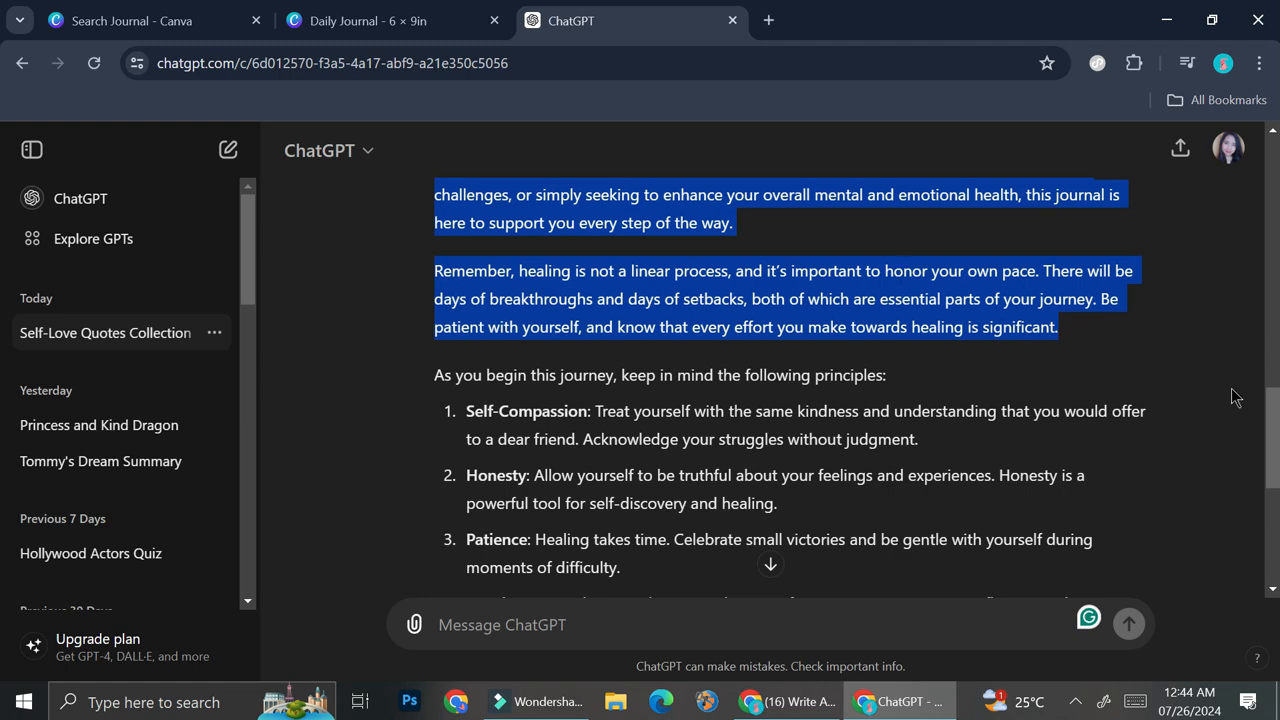
{"action": "left_click", "coordinate": [364, 20]}
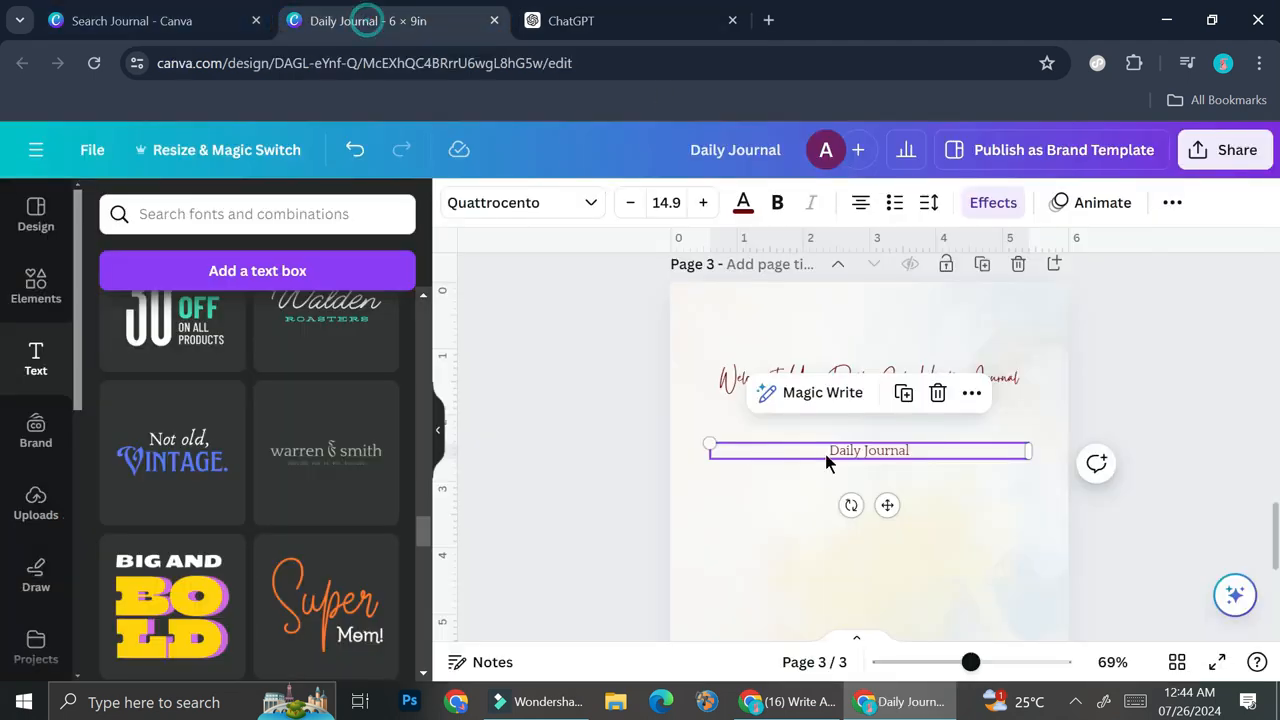
{"action": "double_click", "coordinate": [884, 452]}
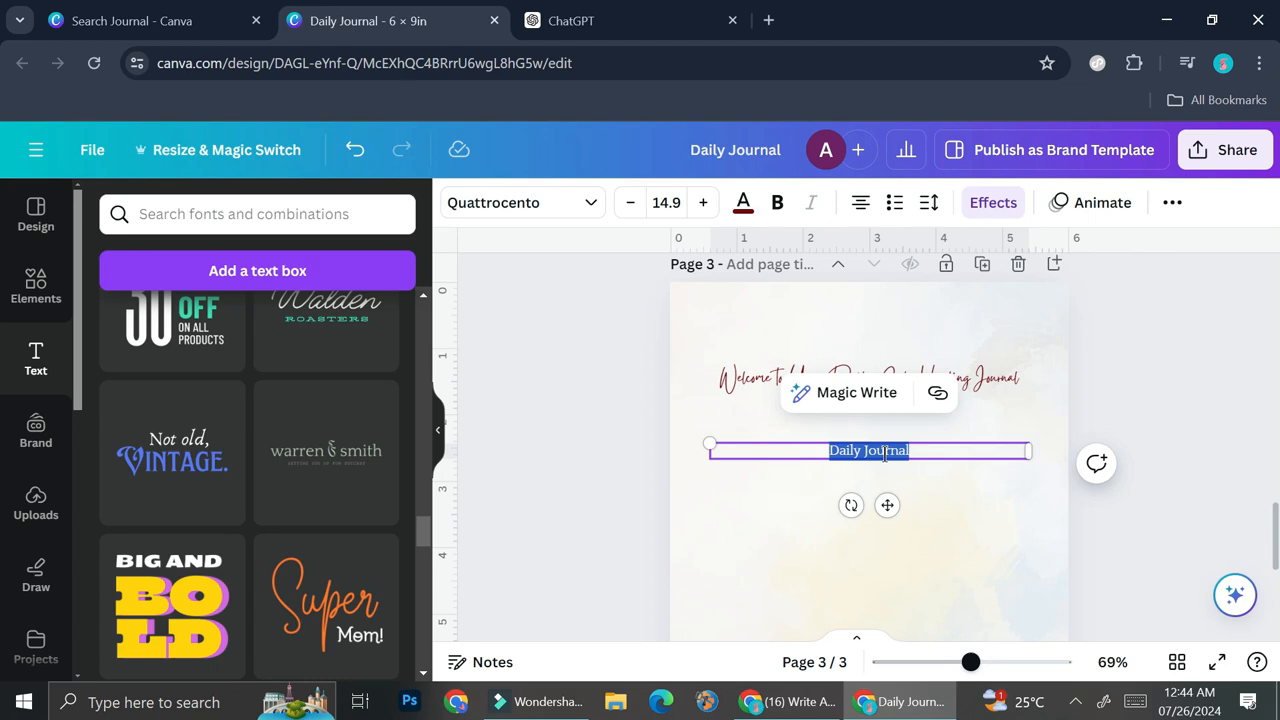
{"action": "key", "text": "ctrl+v"}
Move the introduction text below the heading on page 3, centre it horizontally and justify its paragraphs
{"action": "scroll", "coordinate": [955, 433], "scroll_direction": "up", "scroll_amount": 2}
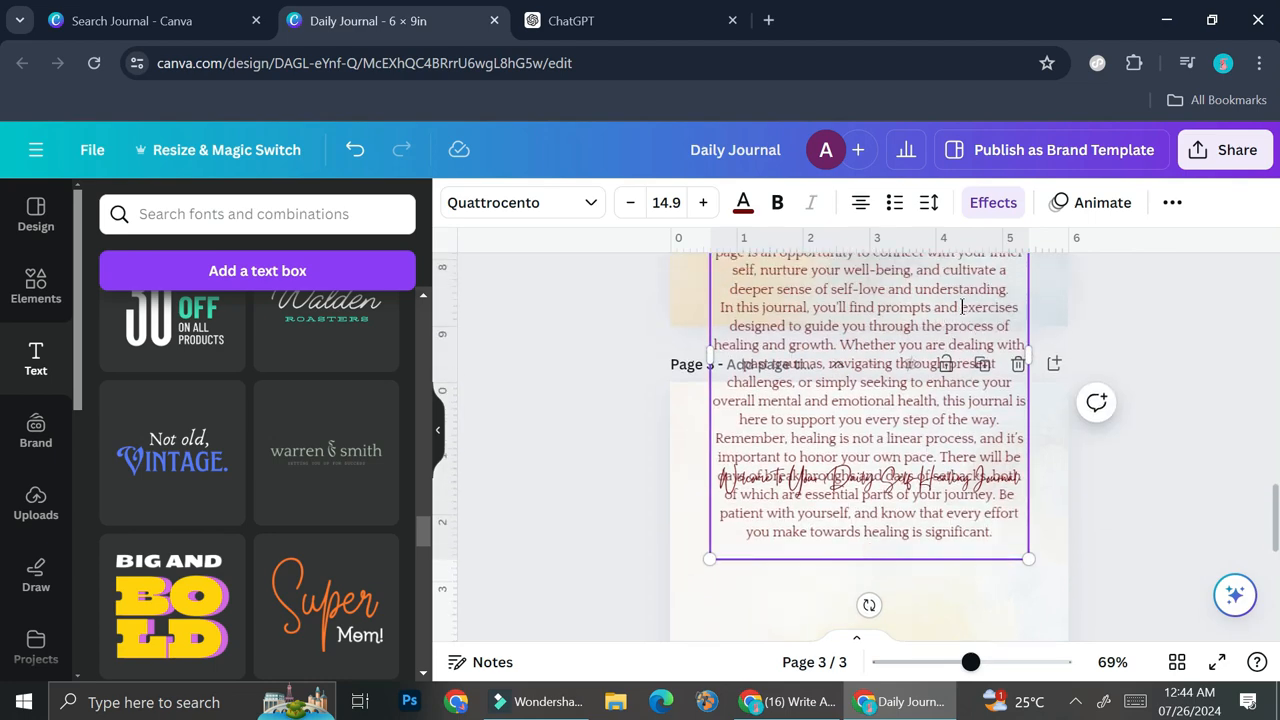
{"action": "left_click", "coordinate": [1125, 355]}
{"action": "left_click", "coordinate": [932, 425]}
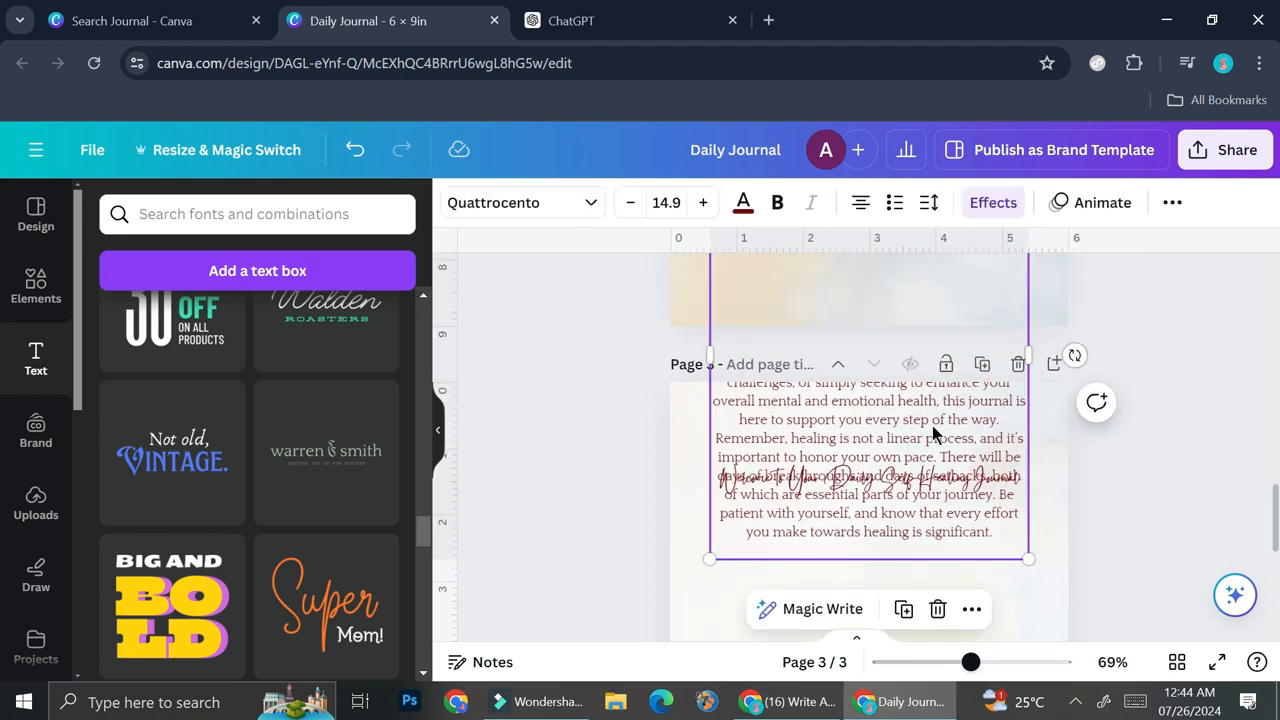
{"action": "left_click_drag", "start_coordinate": [932, 425], "coordinate": [960, 678]}
{"action": "scroll", "coordinate": [951, 451], "scroll_direction": "down", "scroll_amount": 2}
{"action": "left_click_drag", "start_coordinate": [962, 496], "coordinate": [865, 584]}
{"action": "left_click_drag", "start_coordinate": [861, 583], "coordinate": [871, 580]}
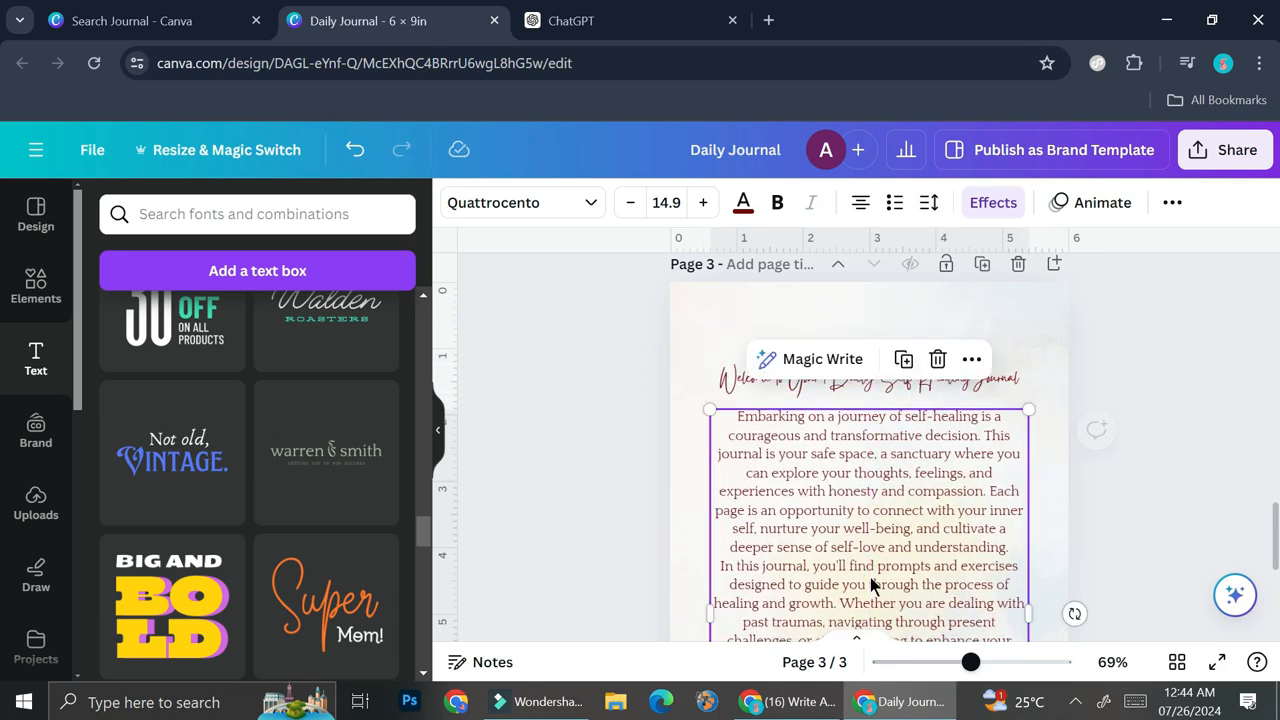
{"action": "left_click", "coordinate": [864, 208]}
{"action": "left_click", "coordinate": [862, 207]}
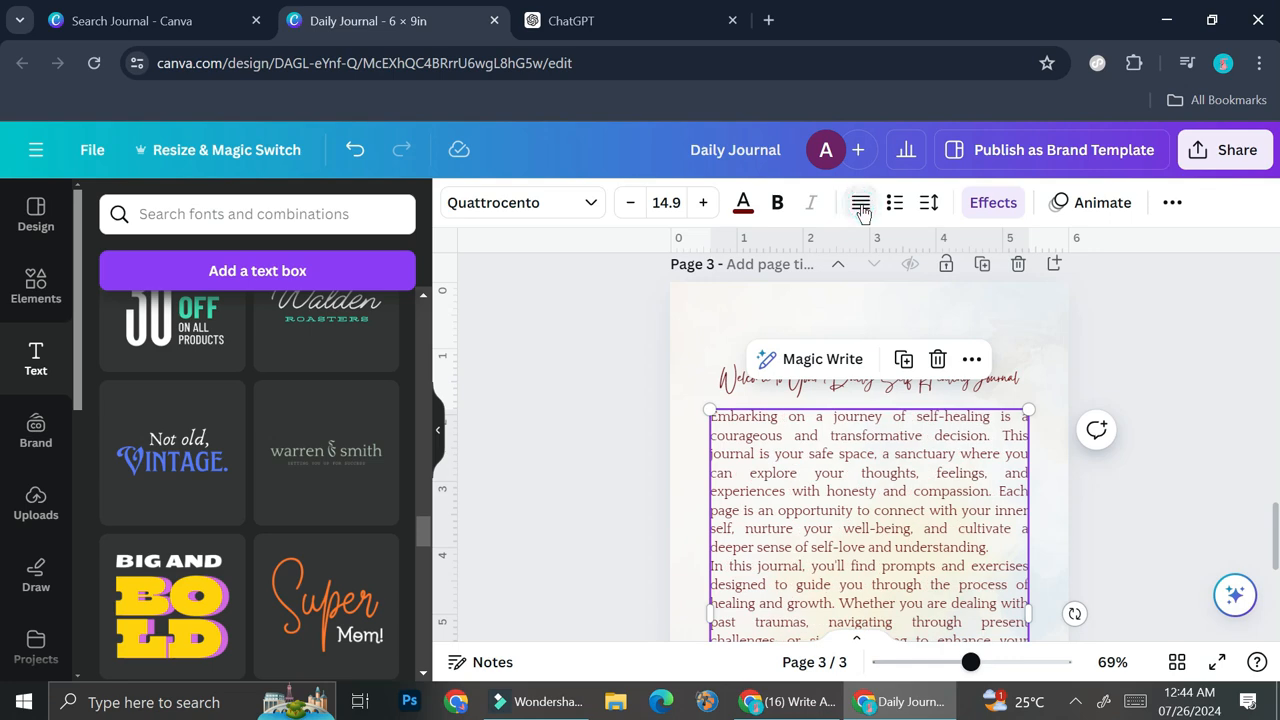
Cycle the introduction text on page 3 through the other alignments and return it to justified
{"action": "left_click", "coordinate": [862, 207]}
{"action": "left_click", "coordinate": [862, 207]}
{"action": "left_click", "coordinate": [862, 207]}
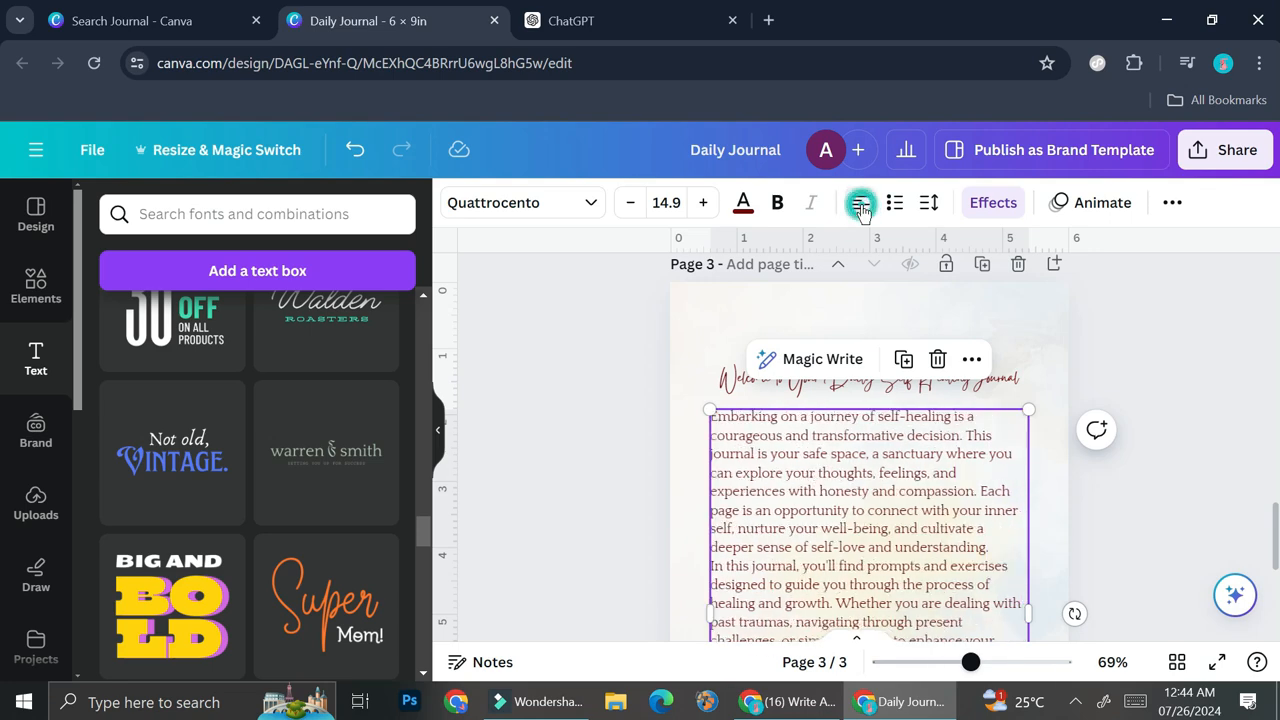
{"action": "left_click", "coordinate": [862, 207]}
{"action": "left_click", "coordinate": [1157, 482]}
Nudge the introduction text on page 3 slightly lower beneath the heading, keeping it centred horizontally
{"action": "scroll", "coordinate": [1018, 508], "scroll_direction": "down", "scroll_amount": 2}
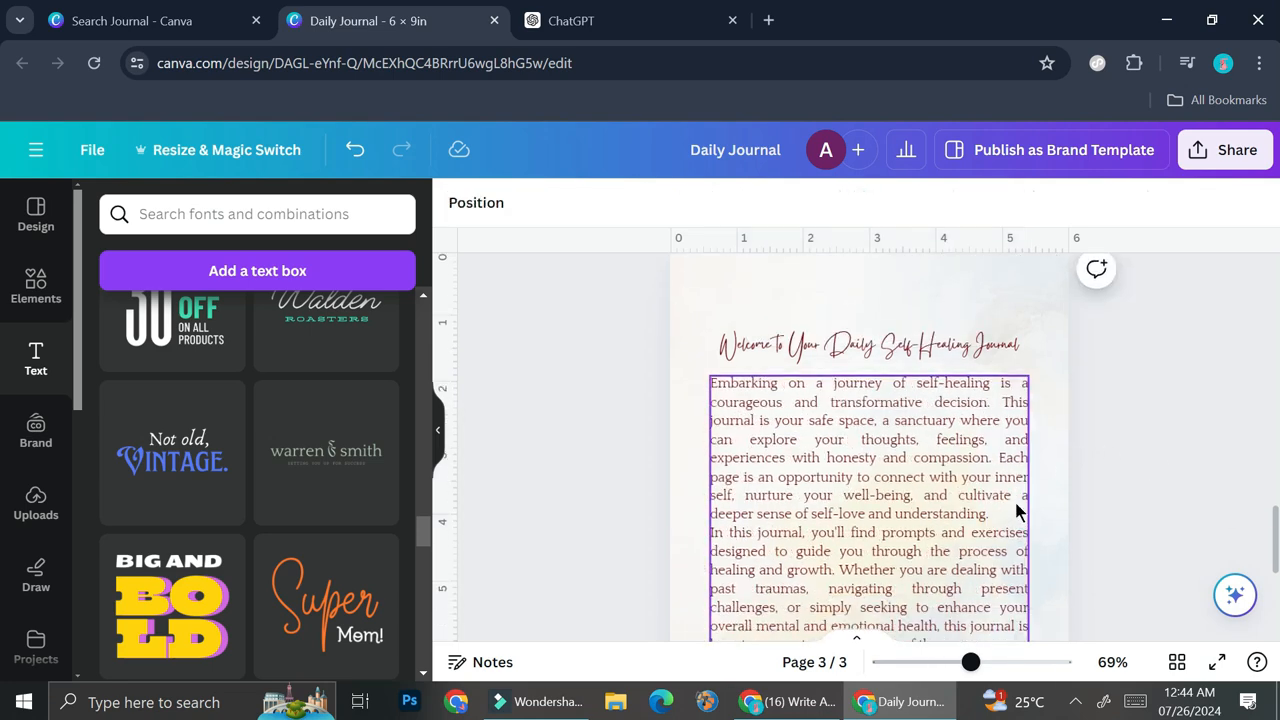
{"action": "scroll", "coordinate": [993, 467], "scroll_direction": "up", "scroll_amount": 1}
{"action": "left_click", "coordinate": [953, 448]}
{"action": "left_click_drag", "start_coordinate": [953, 453], "coordinate": [954, 457]}
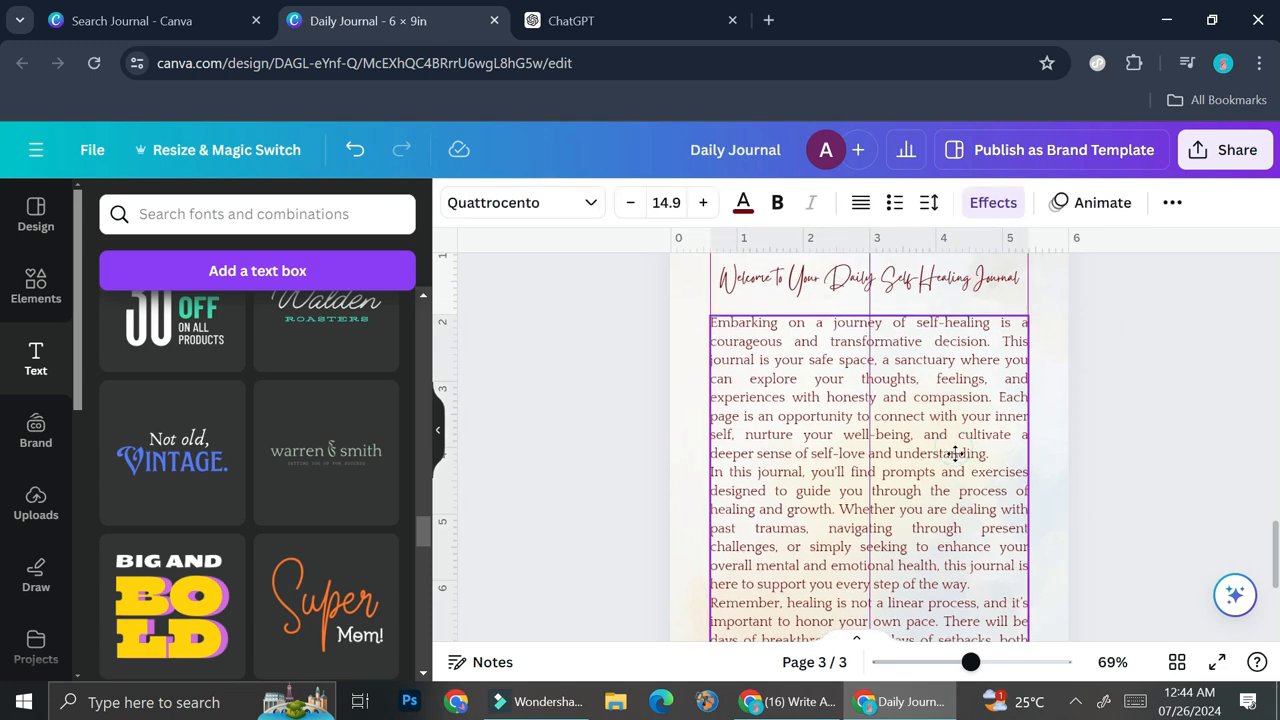
{"action": "left_click", "coordinate": [1157, 443]}
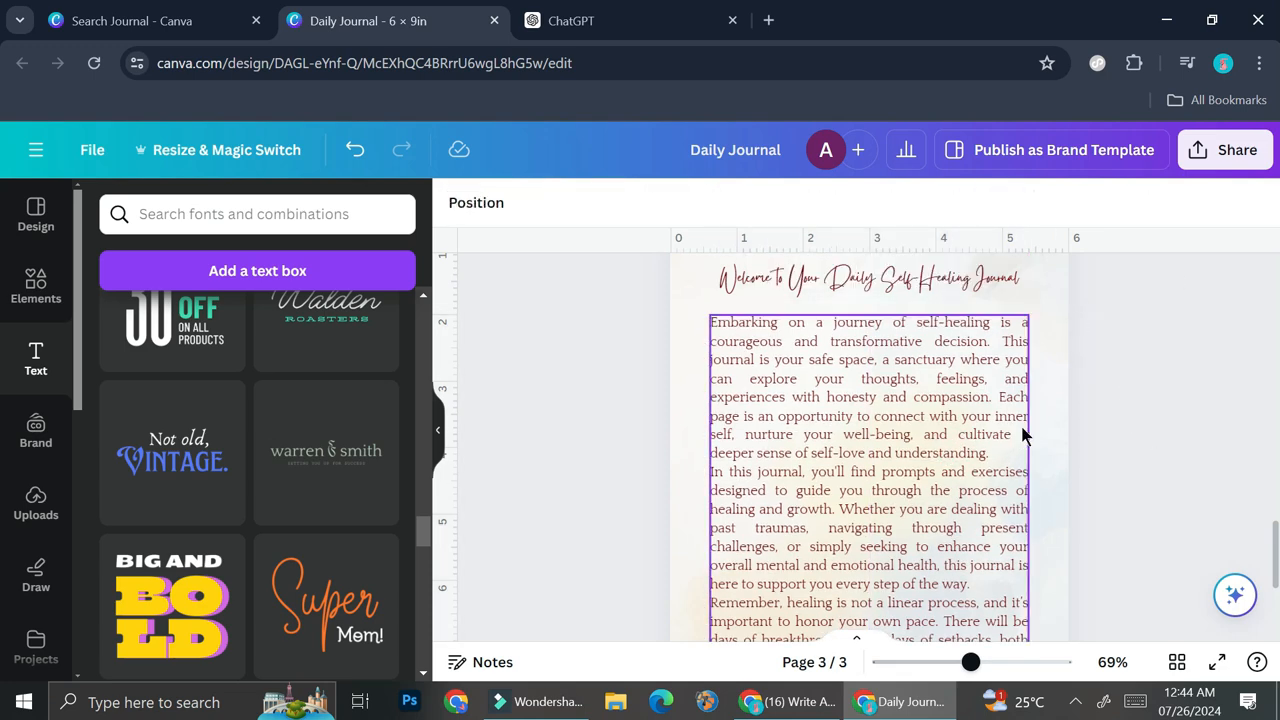
Check the overall layout of page 3 with its heading and introduction text
{"action": "scroll", "coordinate": [965, 418], "scroll_direction": "up", "scroll_amount": 1}
{"action": "left_click", "coordinate": [919, 662]}
{"action": "scroll", "coordinate": [936, 550], "scroll_direction": "up", "scroll_amount": 2}
{"action": "scroll", "coordinate": [934, 550], "scroll_direction": "down", "scroll_amount": 2}
{"action": "scroll", "coordinate": [931, 545], "scroll_direction": "down", "scroll_amount": 1}
{"action": "left_click", "coordinate": [945, 662]}
{"action": "scroll", "coordinate": [953, 574], "scroll_direction": "down", "scroll_amount": 2}
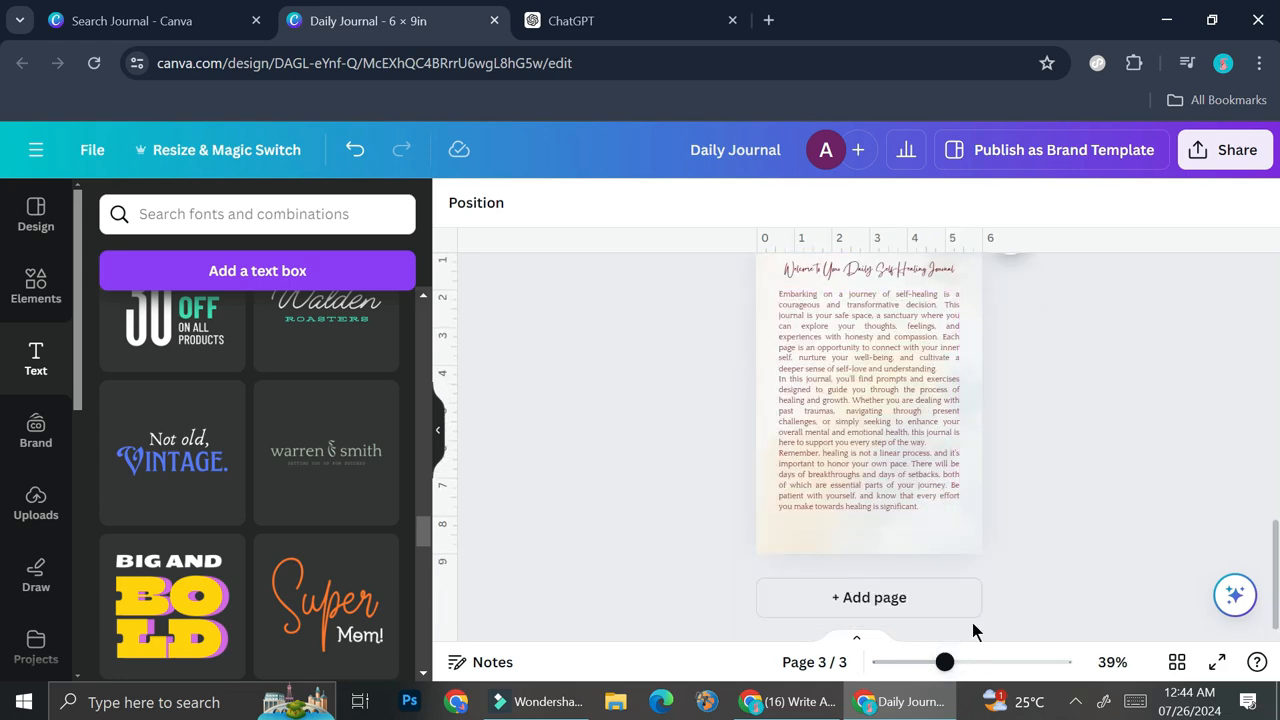
{"action": "left_click", "coordinate": [982, 662]}
{"action": "left_click", "coordinate": [948, 662]}
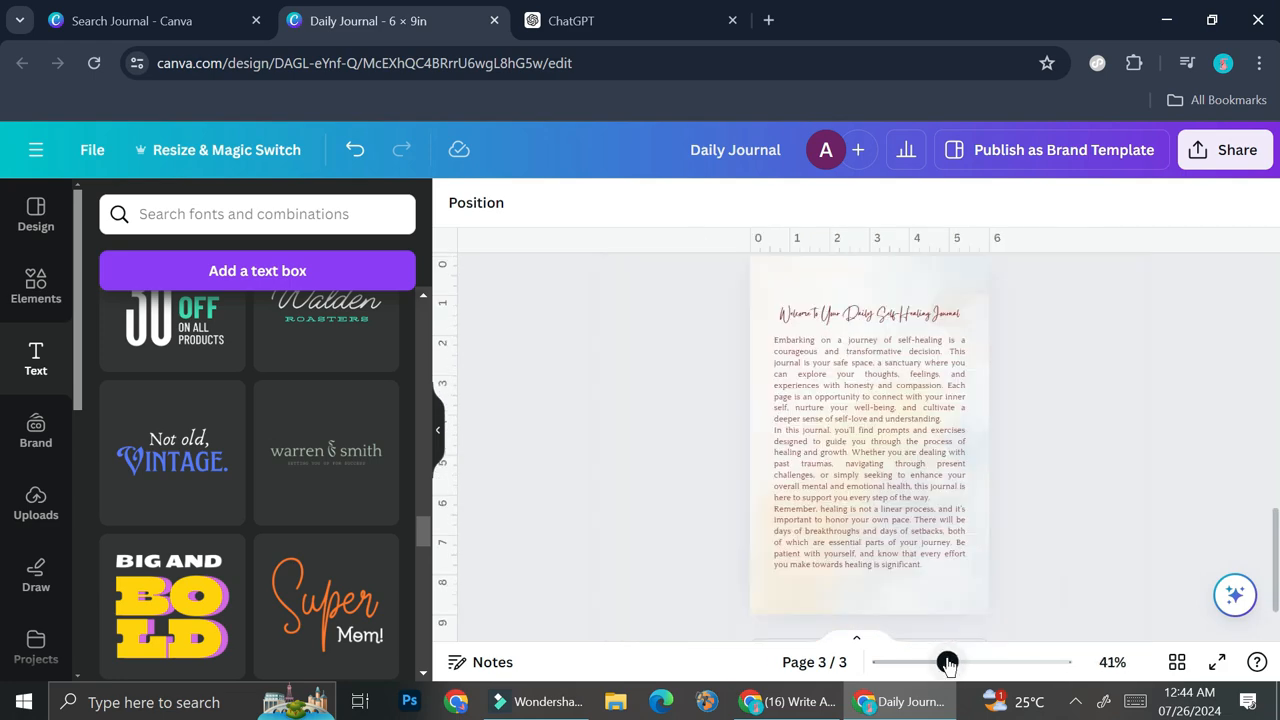
{"action": "scroll", "coordinate": [900, 500], "scroll_direction": "up", "scroll_amount": 2}
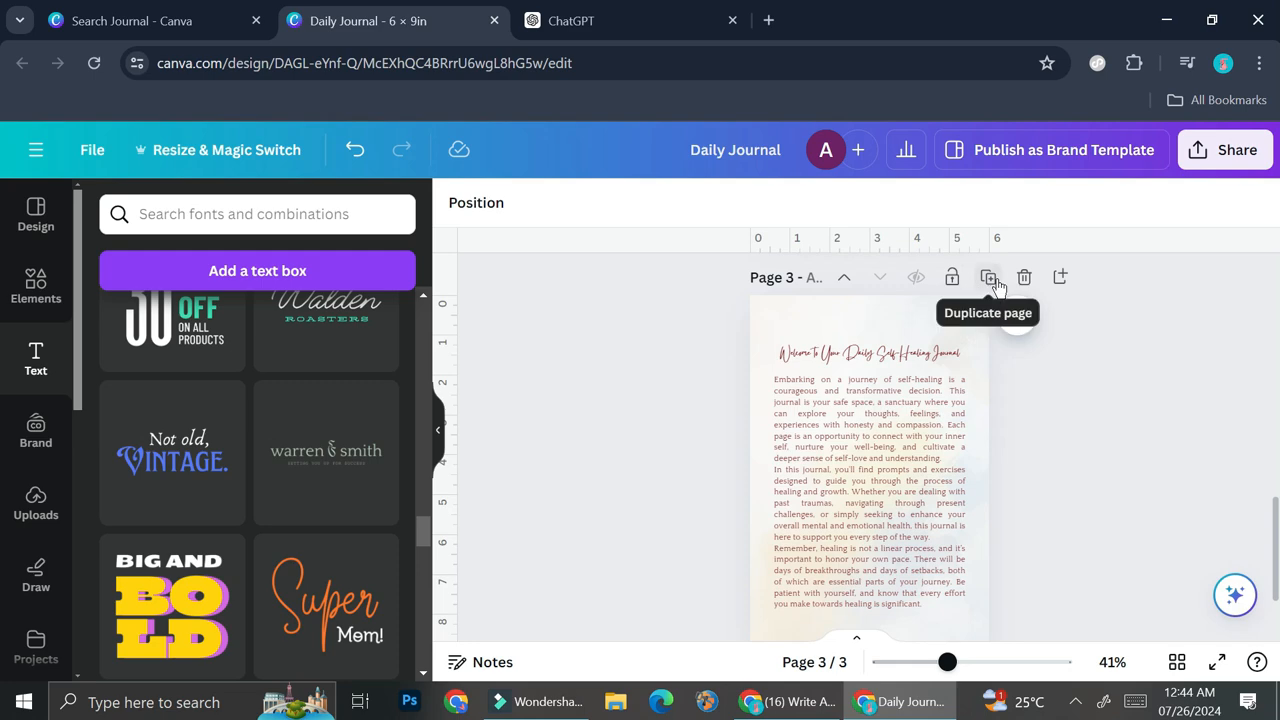
Add a fourth page and apply the "Week at a Glance" bullet journal template with the olive green and orange illustrations
{"action": "scroll", "coordinate": [974, 435], "scroll_direction": "down", "scroll_amount": 4}
{"action": "left_click", "coordinate": [903, 597]}
{"action": "left_click", "coordinate": [45, 230]}
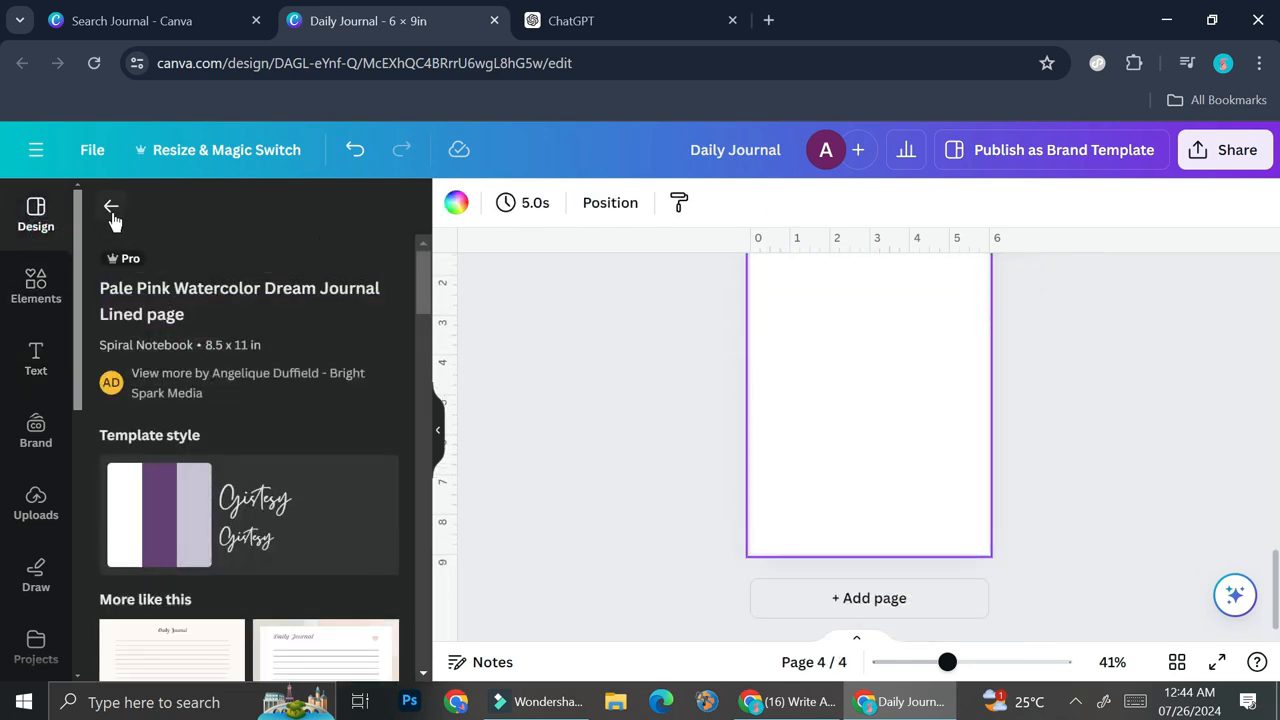
{"action": "left_click", "coordinate": [111, 209]}
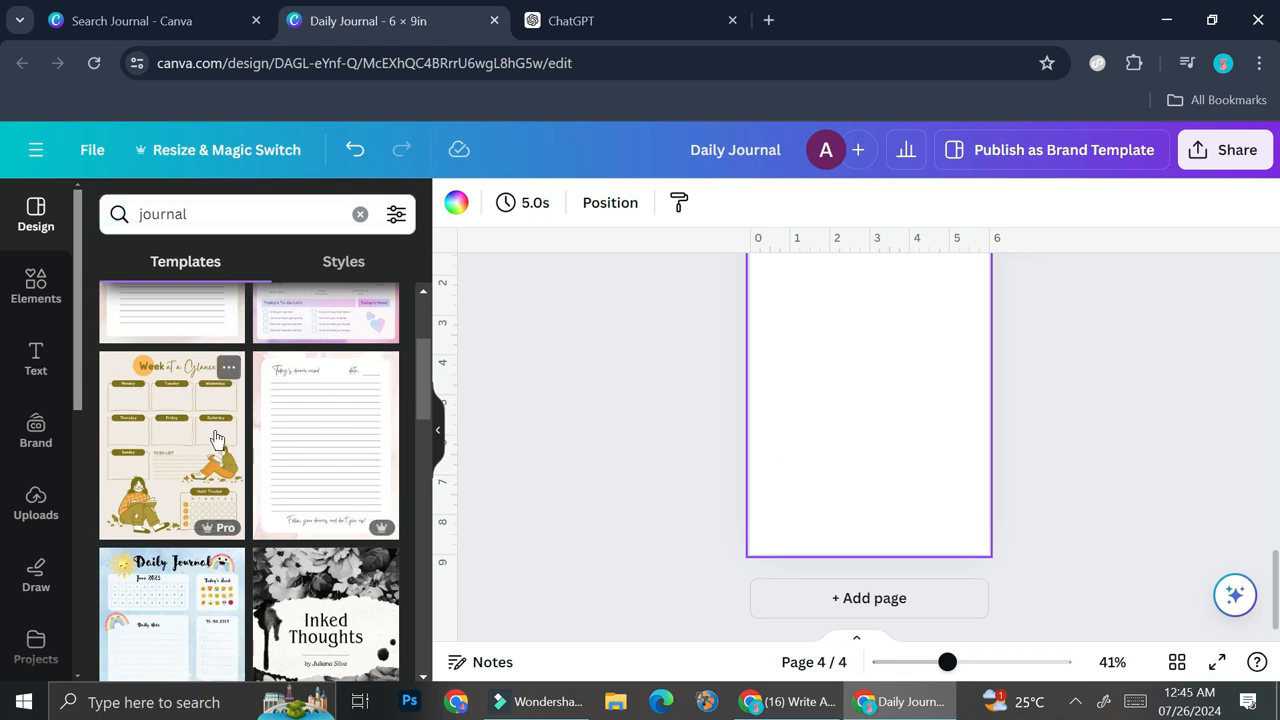
{"action": "scroll", "coordinate": [210, 440], "scroll_direction": "down", "scroll_amount": 3}
{"action": "scroll", "coordinate": [190, 420], "scroll_direction": "up", "scroll_amount": 2}
{"action": "left_click", "coordinate": [189, 410]}
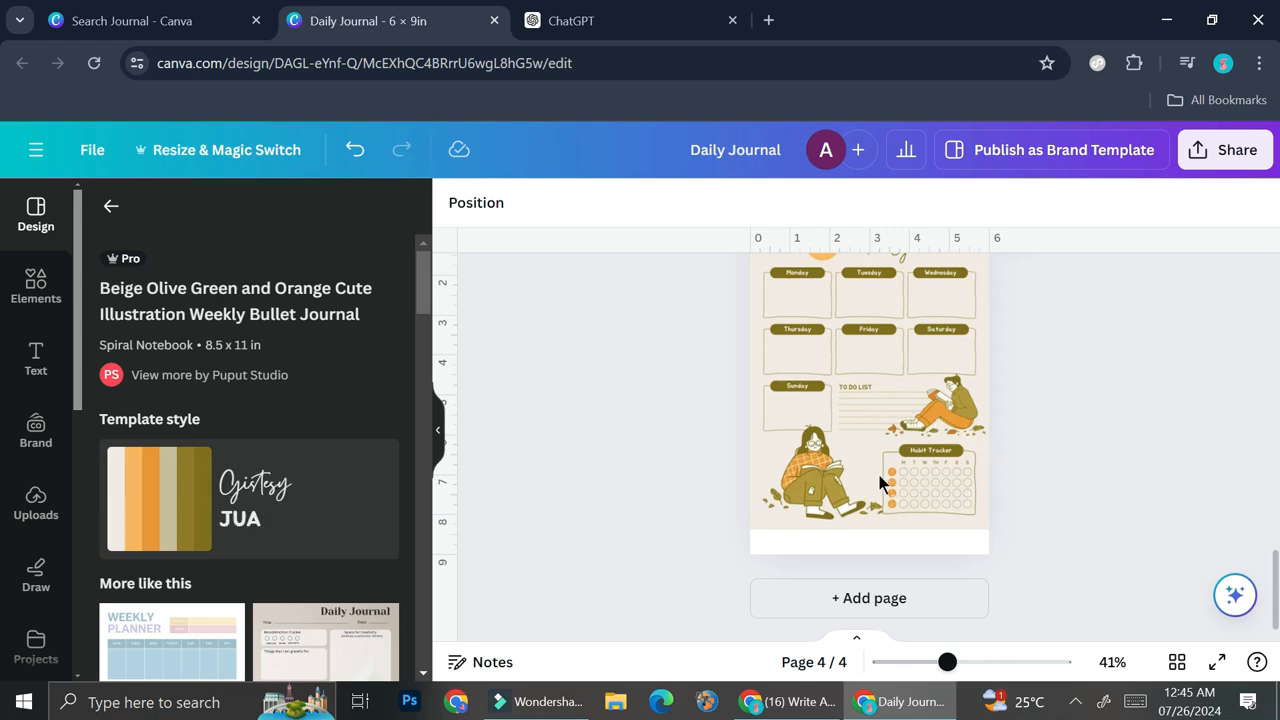
Fill page 4 with the blue, yellow and orange watercolour photo and send it to the back behind the weekly planner
{"action": "left_click", "coordinate": [882, 537]}
{"action": "scroll", "coordinate": [858, 396], "scroll_direction": "up", "scroll_amount": 5}
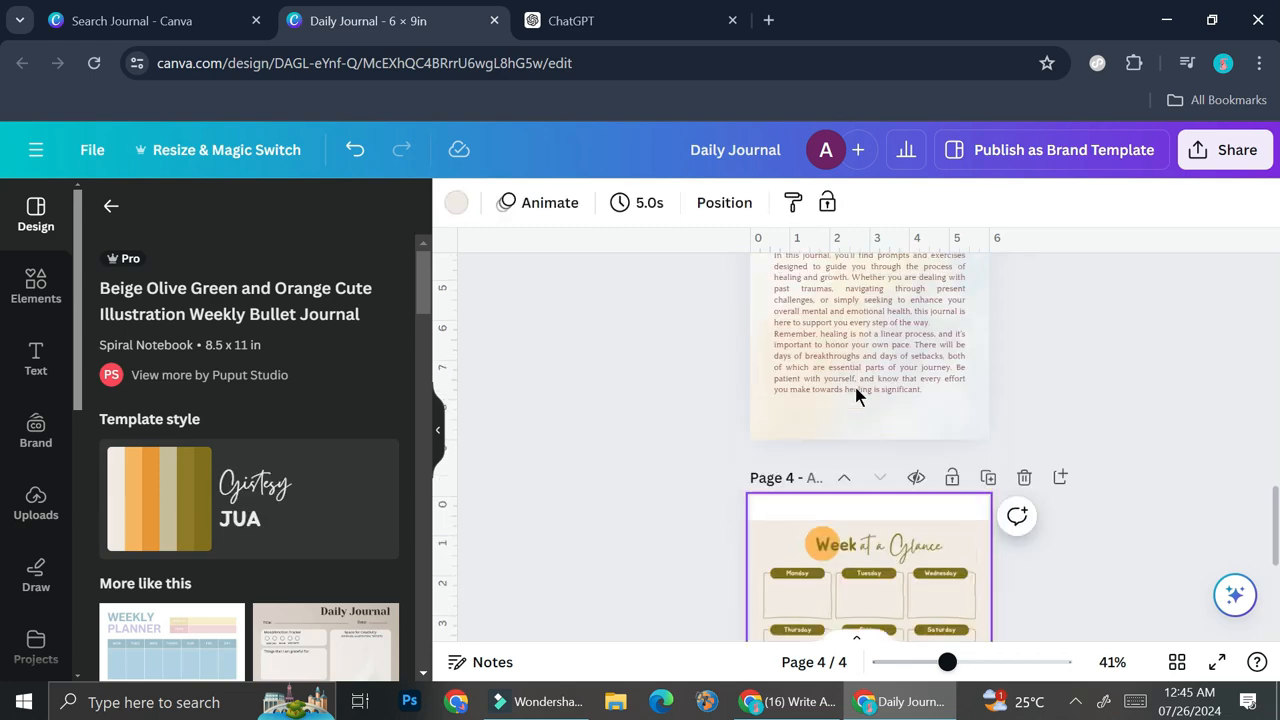
{"action": "left_click", "coordinate": [38, 280]}
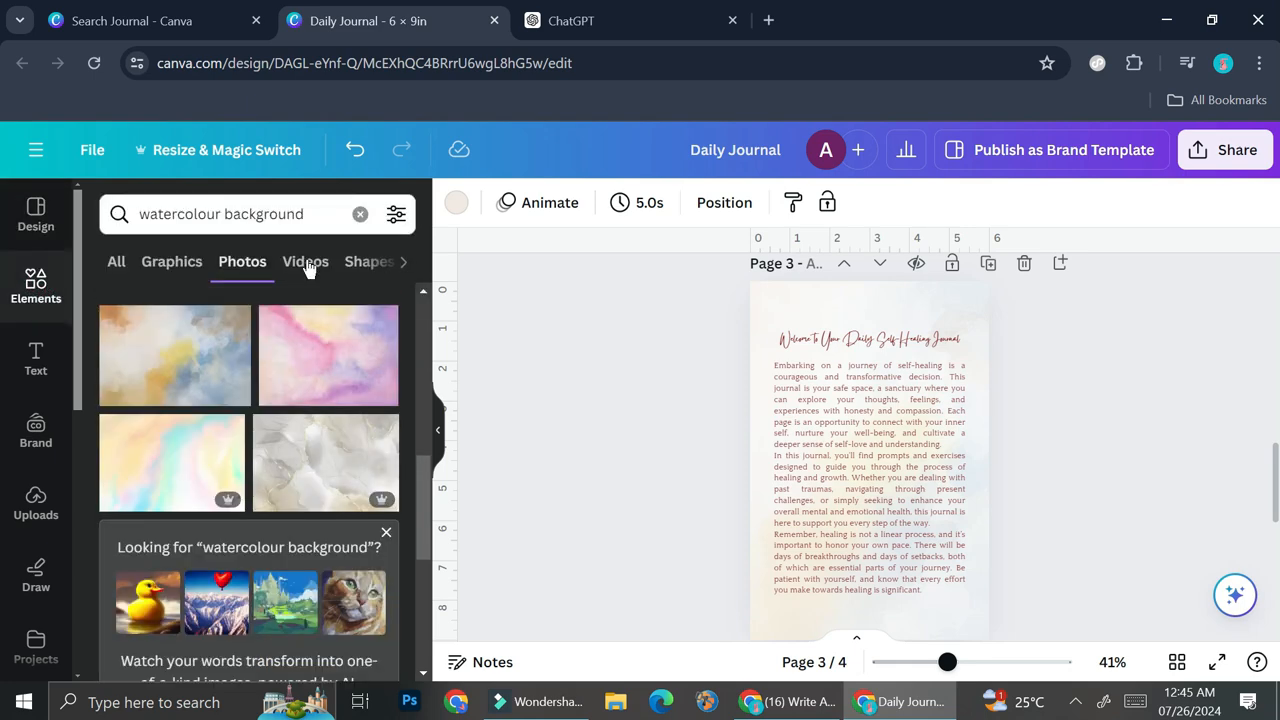
{"action": "scroll", "coordinate": [955, 335], "scroll_direction": "down", "scroll_amount": 5}
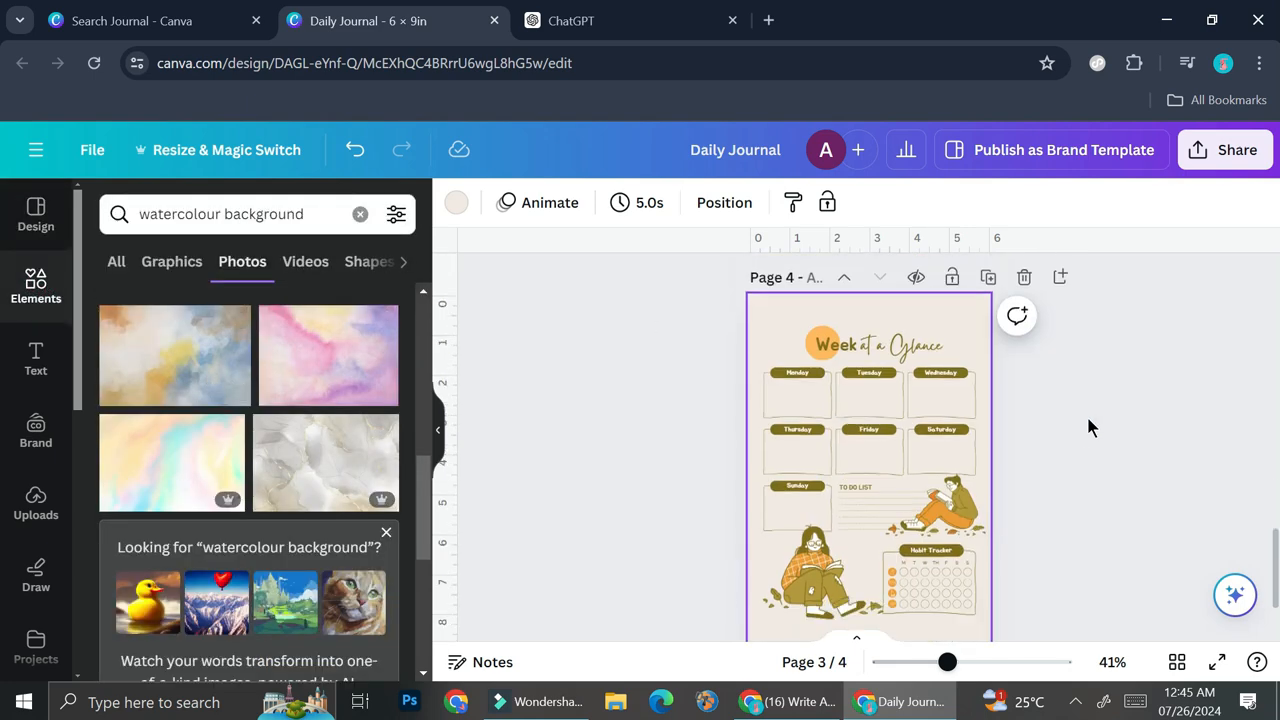
{"action": "left_click_drag", "start_coordinate": [171, 377], "coordinate": [770, 556]}
{"action": "right_click", "coordinate": [921, 340]}
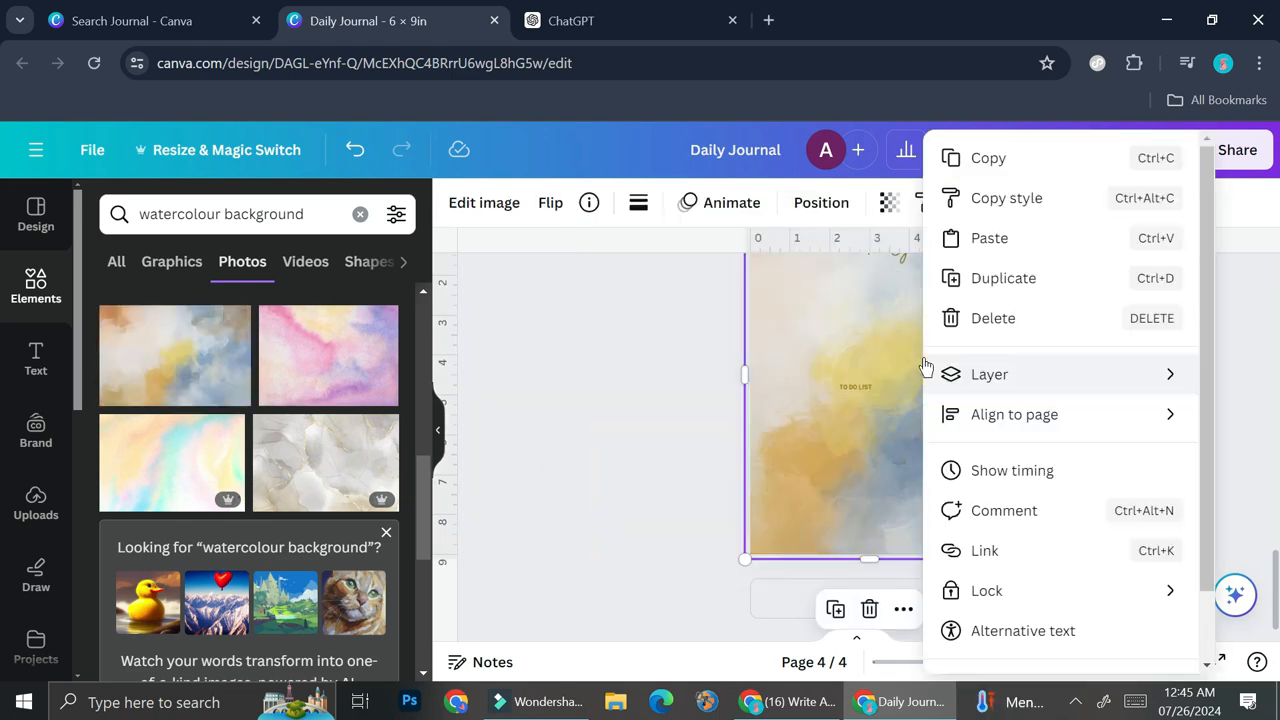
{"action": "mouse_move", "coordinate": [1013, 423]}
{"action": "mouse_move", "coordinate": [986, 372]}
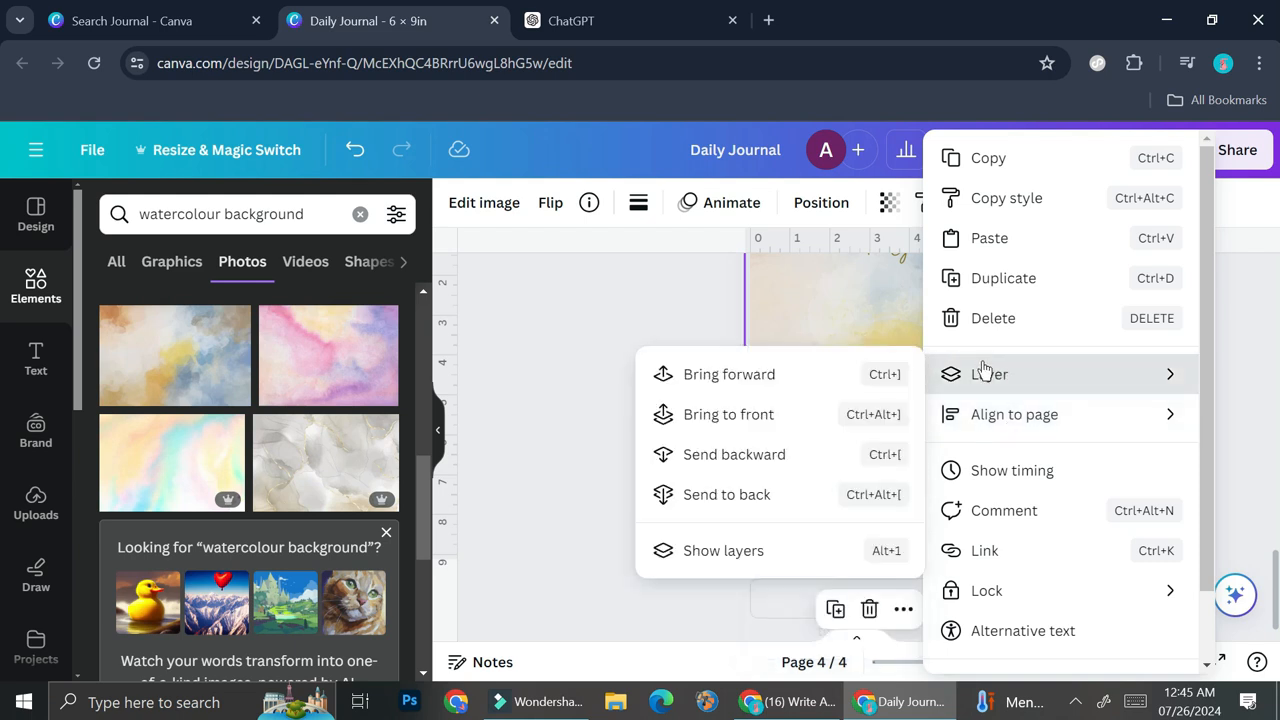
{"action": "left_click", "coordinate": [722, 494]}
{"action": "left_click", "coordinate": [1074, 384]}
{"action": "scroll", "coordinate": [1074, 389], "scroll_direction": "up", "scroll_amount": 2}
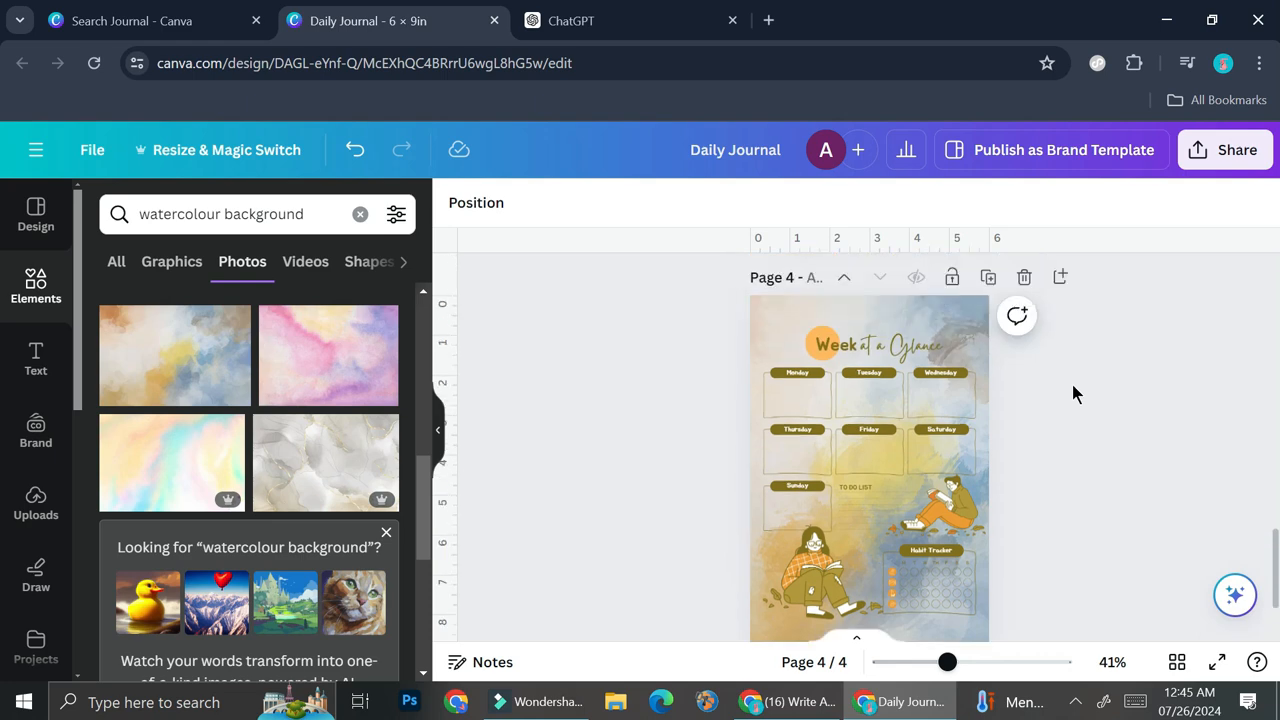
Set the transparency of the watercolour background on page 4 to 23
{"action": "left_click", "coordinate": [987, 662]}
{"action": "scroll", "coordinate": [1000, 490], "scroll_direction": "down", "scroll_amount": 5}
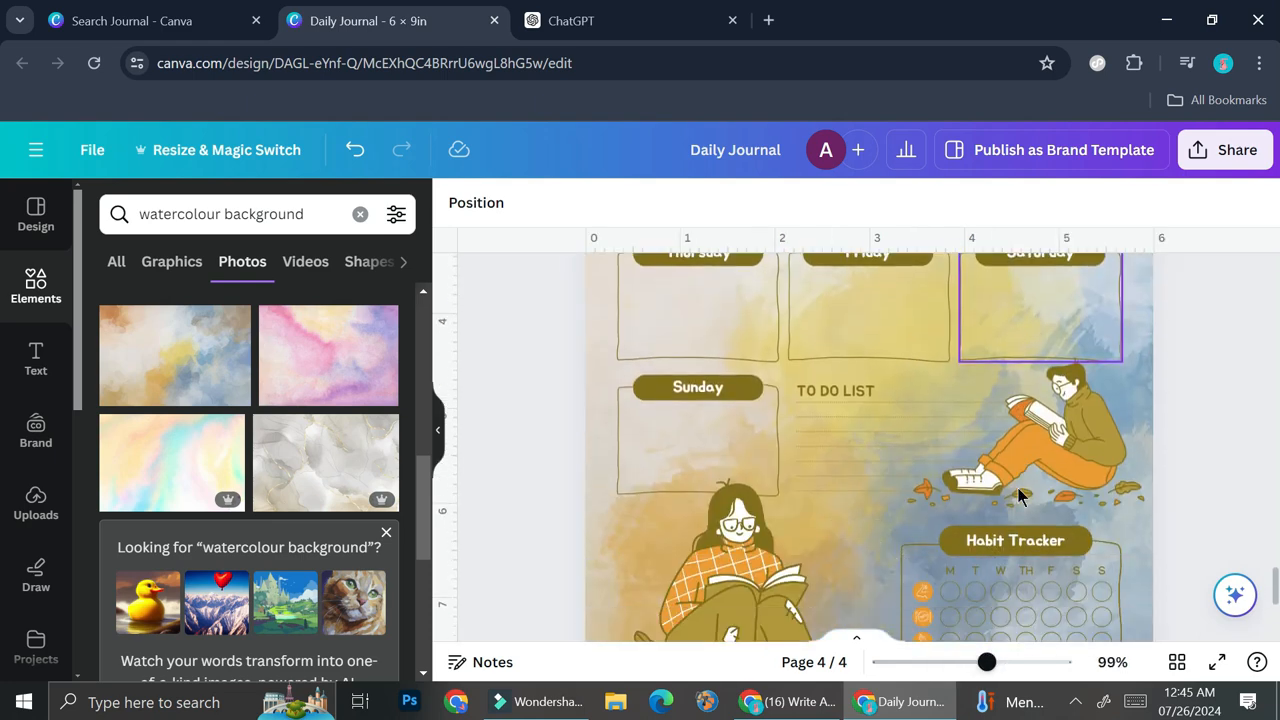
{"action": "left_click", "coordinate": [928, 665]}
{"action": "left_click", "coordinate": [921, 664]}
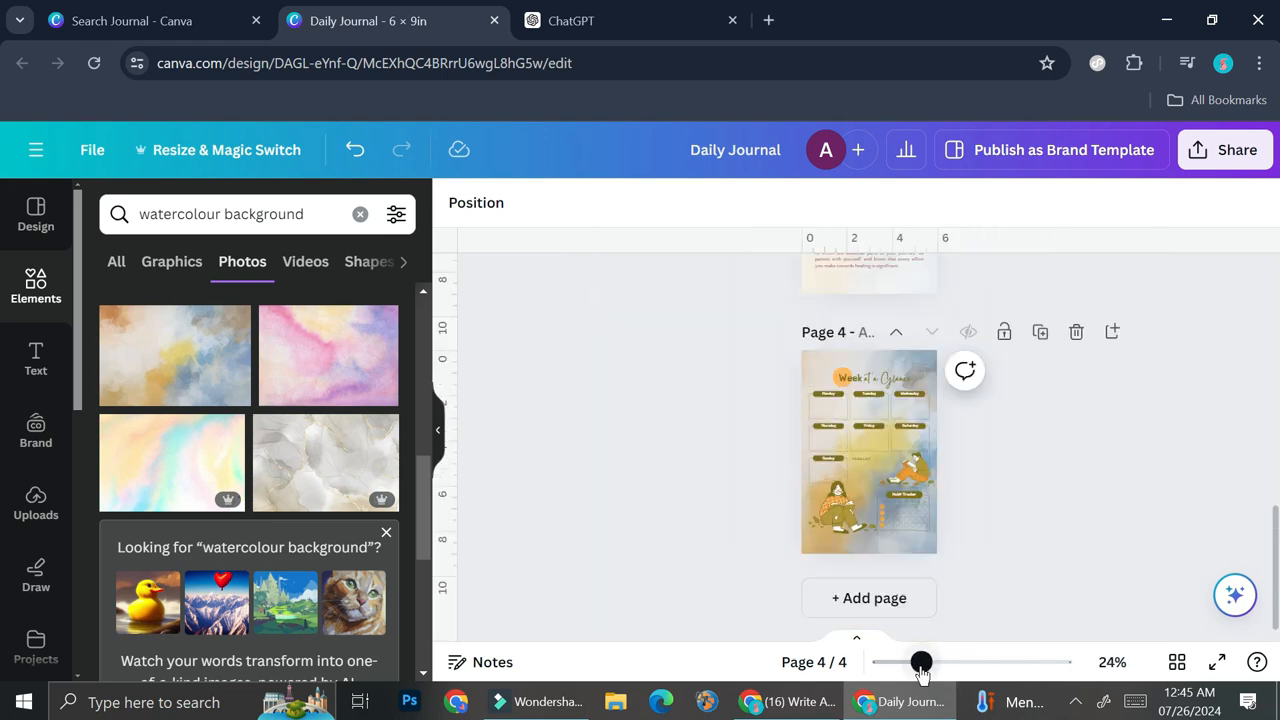
{"action": "left_click", "coordinate": [930, 375]}
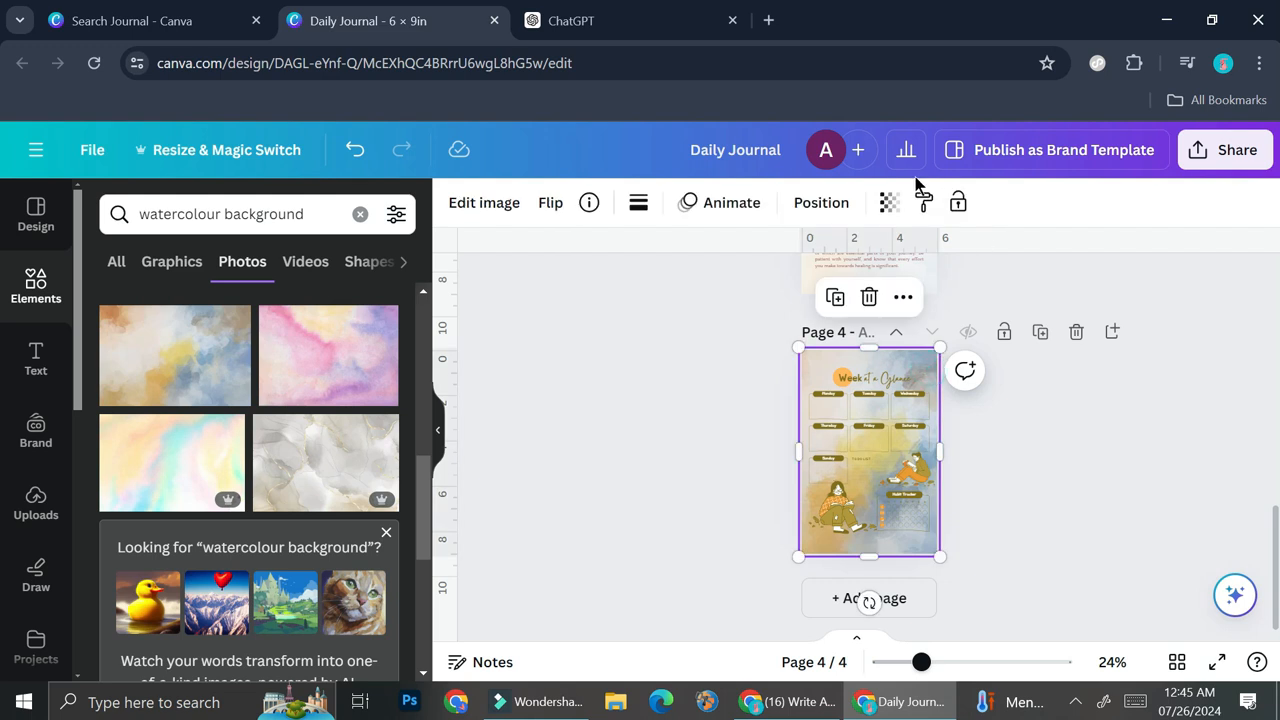
{"action": "left_click", "coordinate": [889, 202]}
{"action": "left_click_drag", "start_coordinate": [806, 295], "coordinate": [736, 317]}
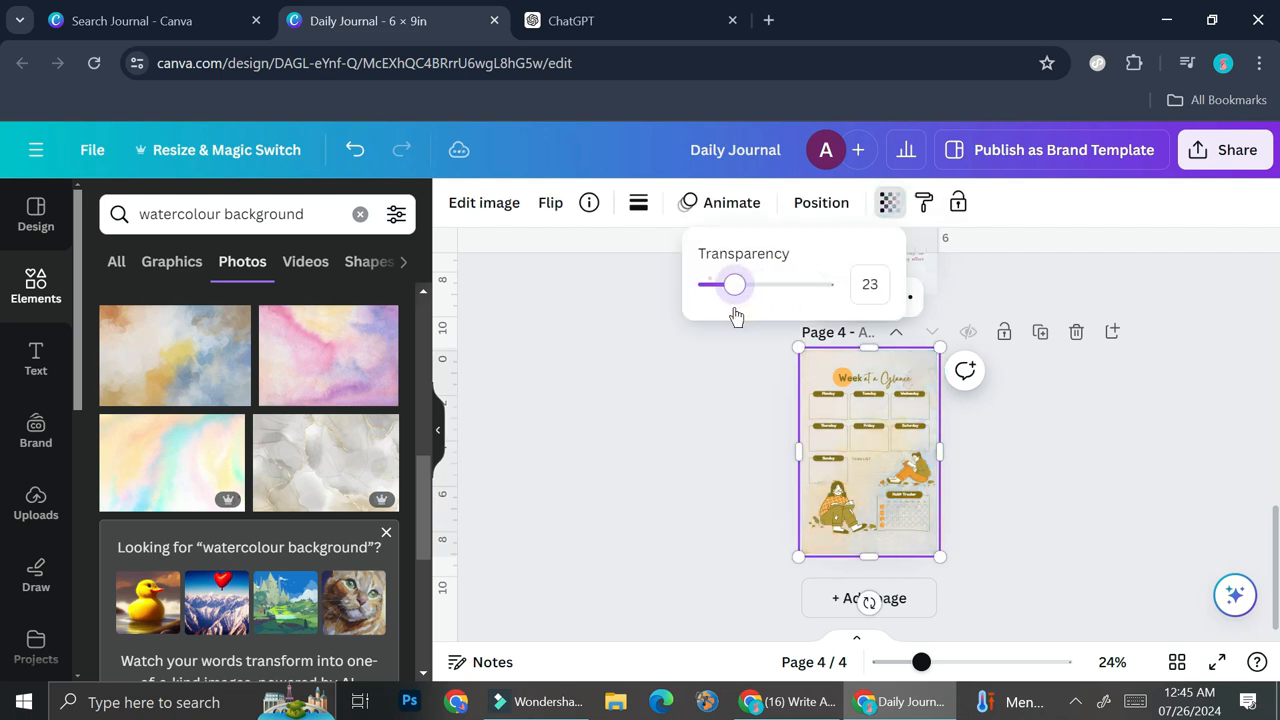
{"action": "left_click", "coordinate": [877, 406]}
Compare page 4 with the preceding pages and inspect its weekly planner, to-do list and habit tracker
{"action": "scroll", "coordinate": [1086, 456], "scroll_direction": "up", "scroll_amount": 5}
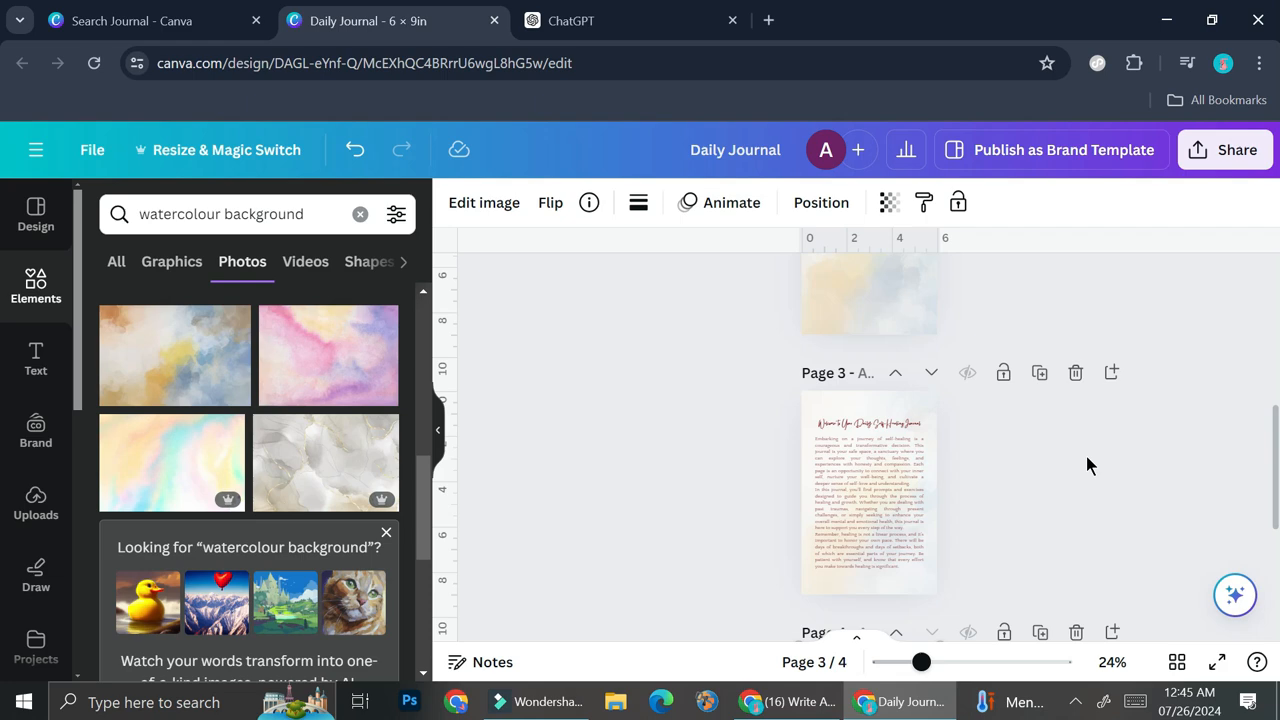
{"action": "scroll", "coordinate": [1086, 456], "scroll_direction": "down", "scroll_amount": 3}
{"action": "scroll", "coordinate": [1086, 456], "scroll_direction": "up", "scroll_amount": 3}
{"action": "scroll", "coordinate": [1086, 456], "scroll_direction": "up", "scroll_amount": 2}
{"action": "scroll", "coordinate": [1086, 456], "scroll_direction": "down", "scroll_amount": 5}
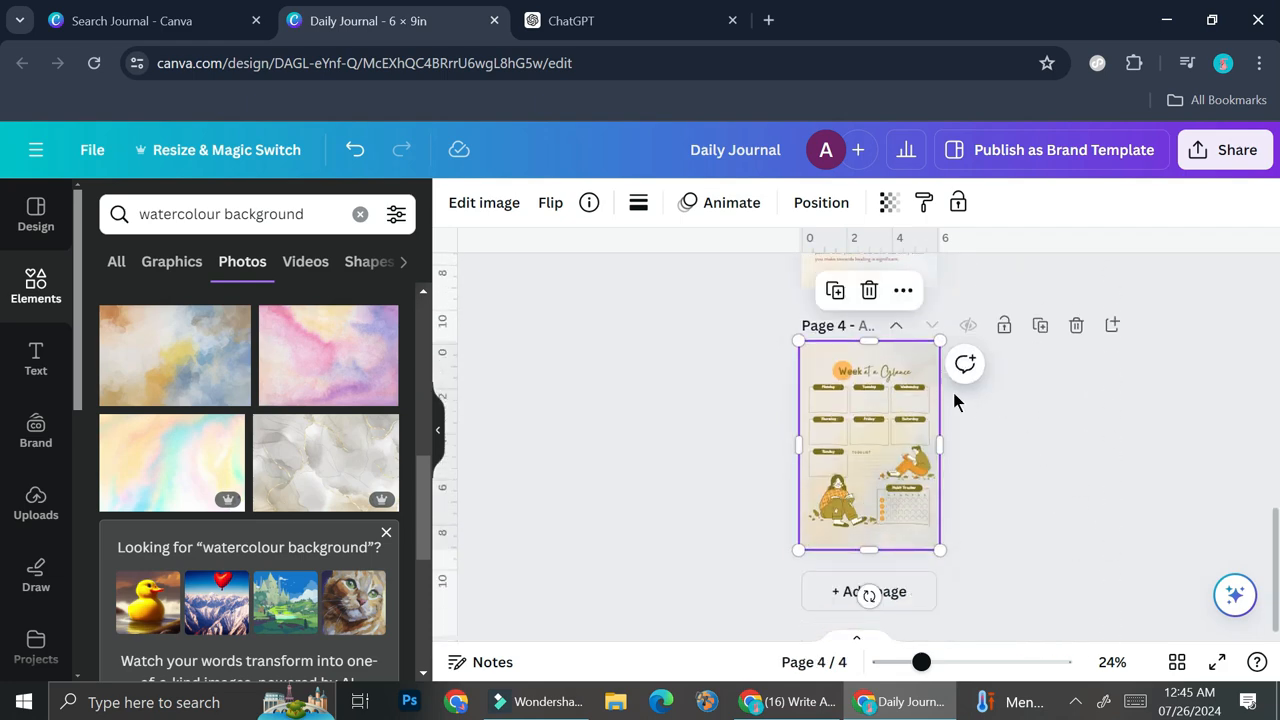
{"action": "left_click_drag", "start_coordinate": [921, 662], "coordinate": [972, 664]}
{"action": "left_click", "coordinate": [978, 664]}
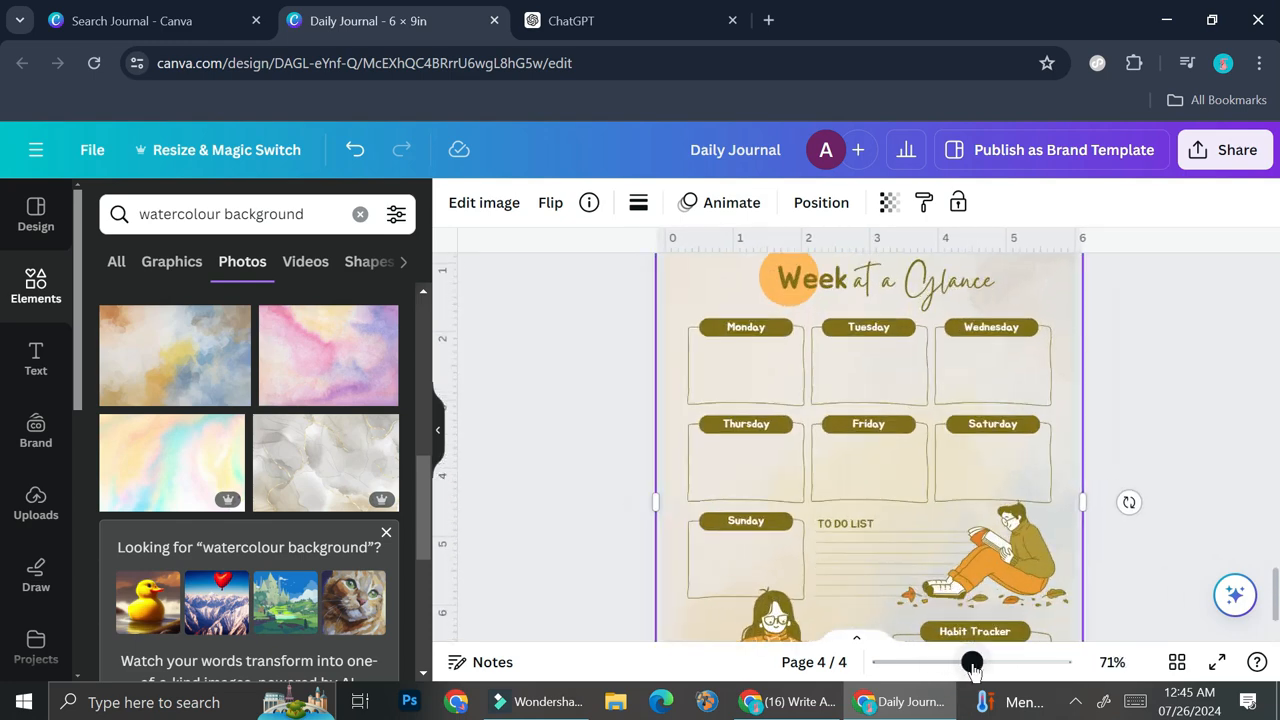
{"action": "scroll", "coordinate": [953, 471], "scroll_direction": "up", "scroll_amount": 5}
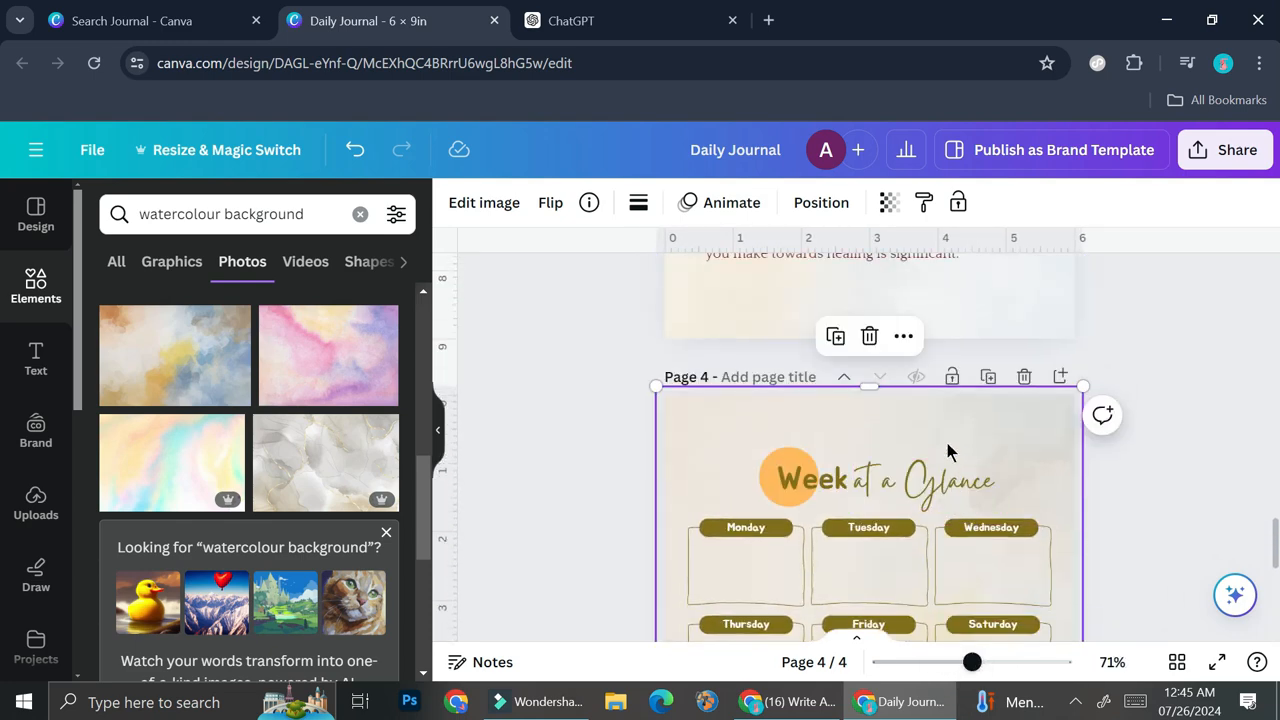
{"action": "scroll", "coordinate": [1027, 378], "scroll_direction": "down", "scroll_amount": 6}
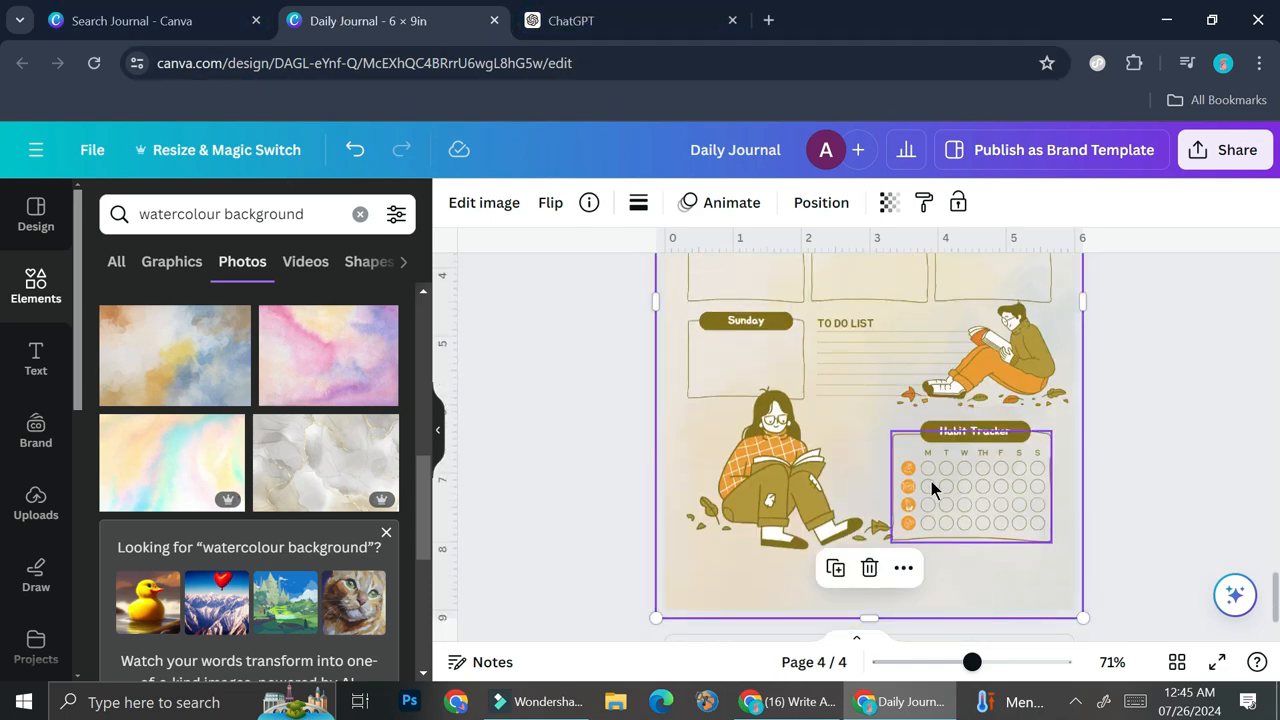
{"action": "scroll", "coordinate": [931, 485], "scroll_direction": "down", "scroll_amount": 1}
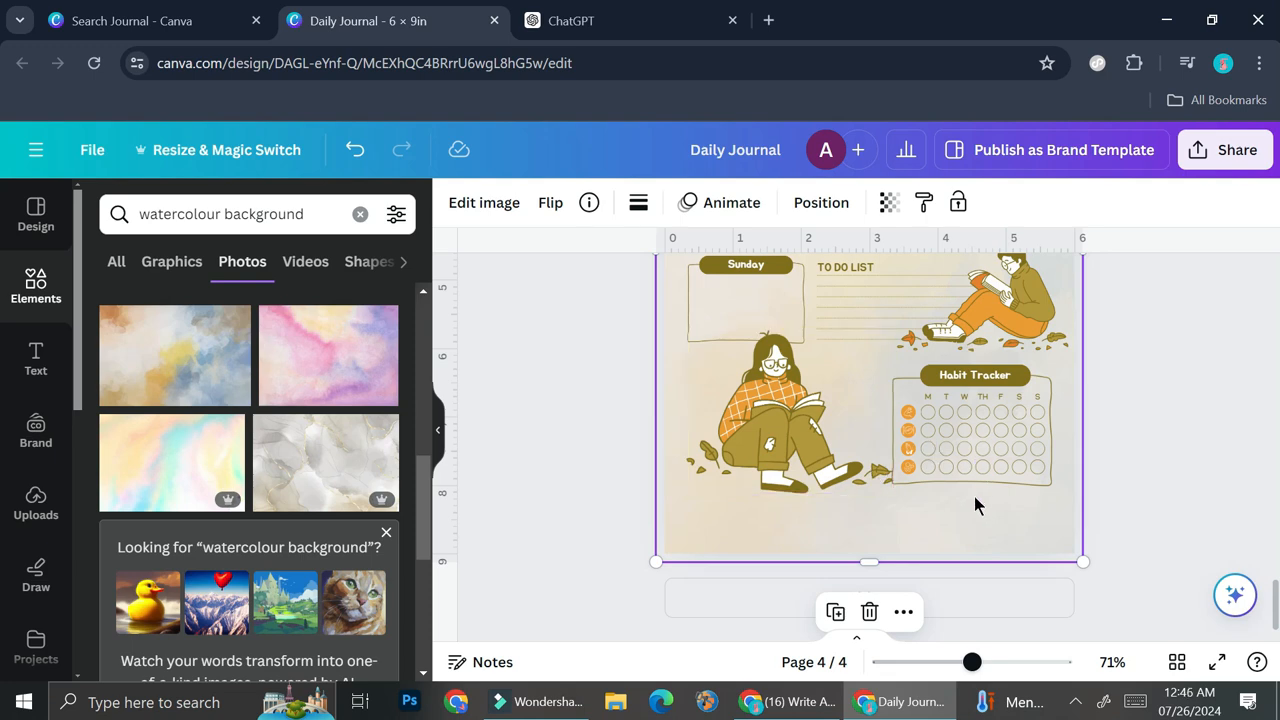
Switch to ChatGPT and submit the prompt "Make 15 question for a self healing journey book"
{"action": "left_click", "coordinate": [620, 18]}
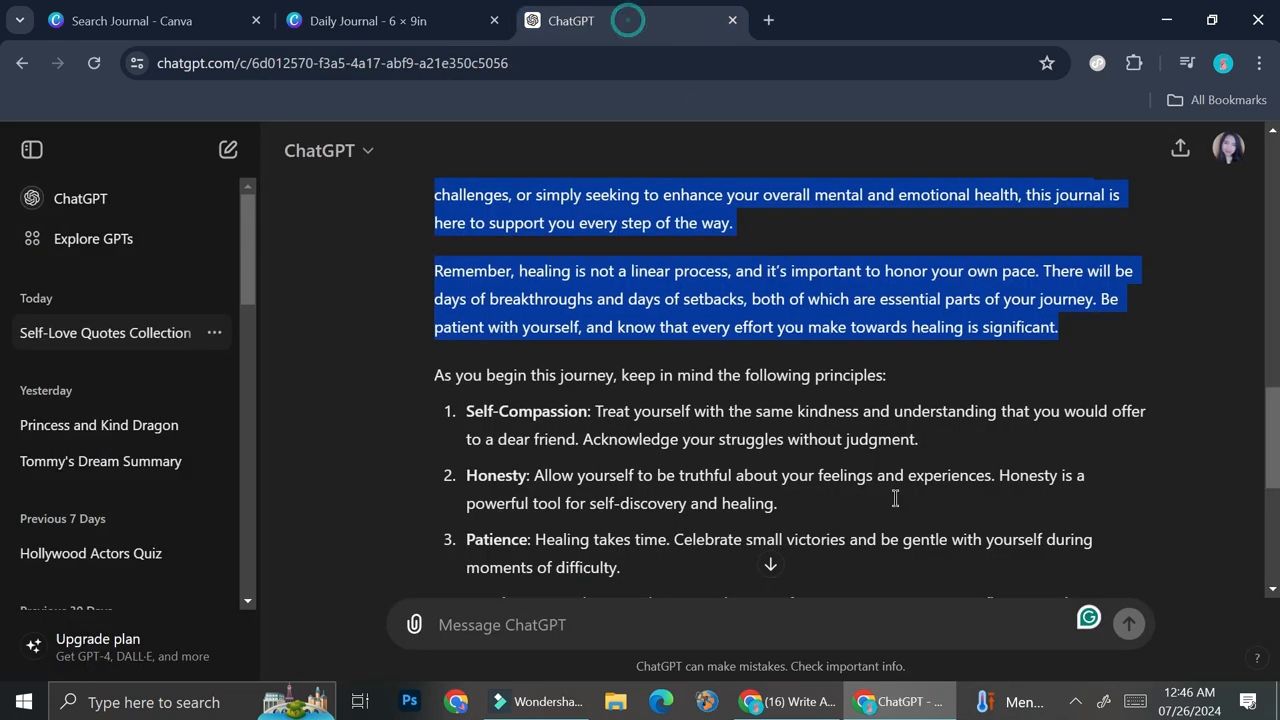
{"action": "left_click", "coordinate": [611, 624]}
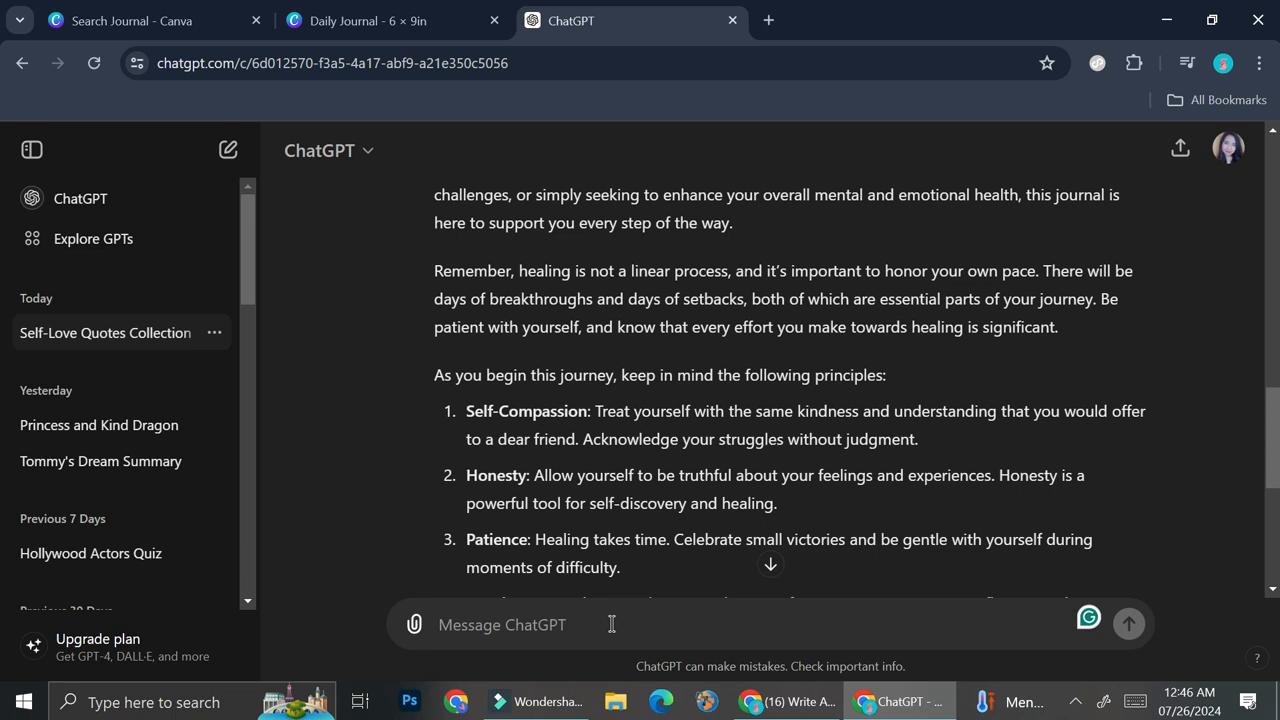
{"action": "type", "text": "Make 15 ques"}
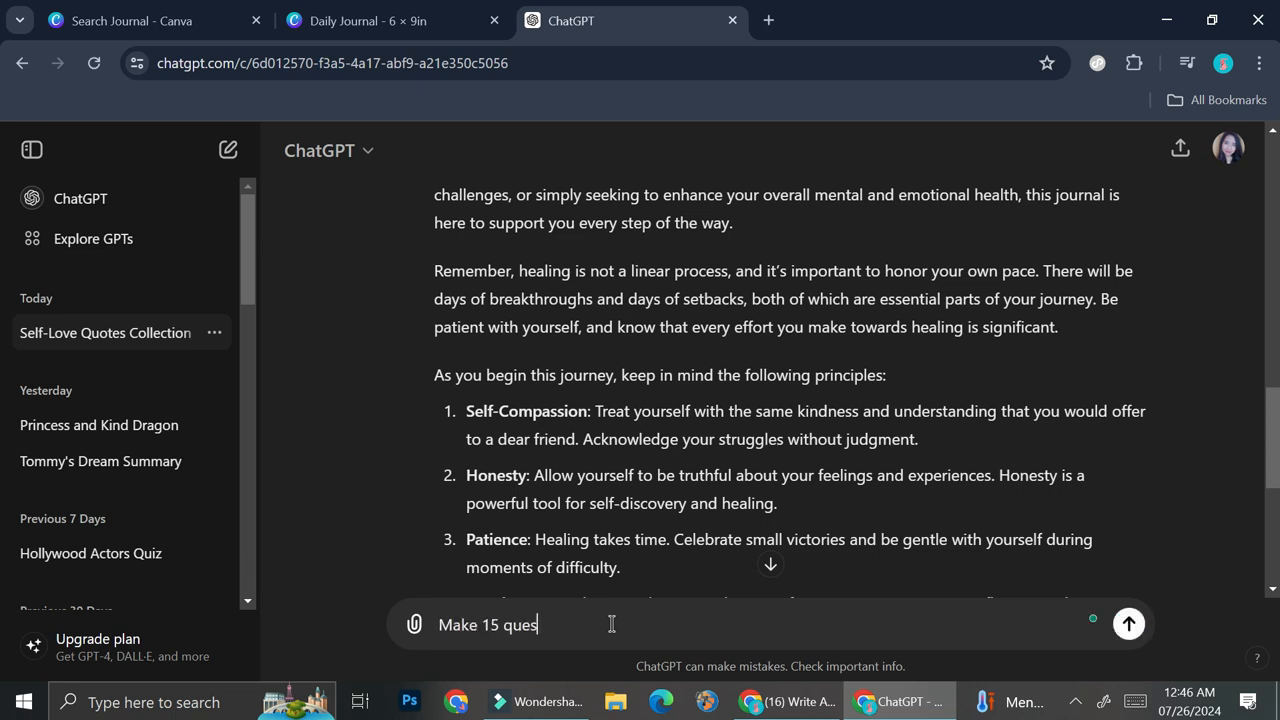
{"action": "type", "text": "tion for"}
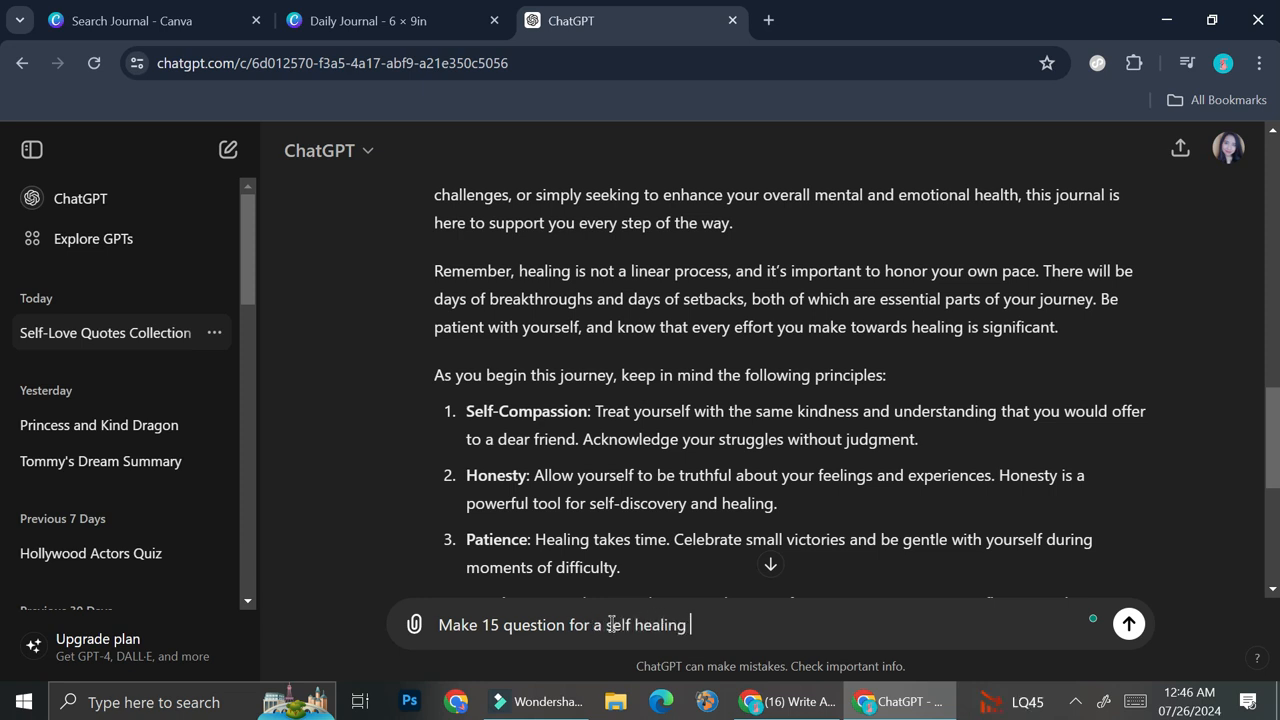
{"action": "type", "text": "a self healing journey book"}
{"action": "key", "text": "Return"}
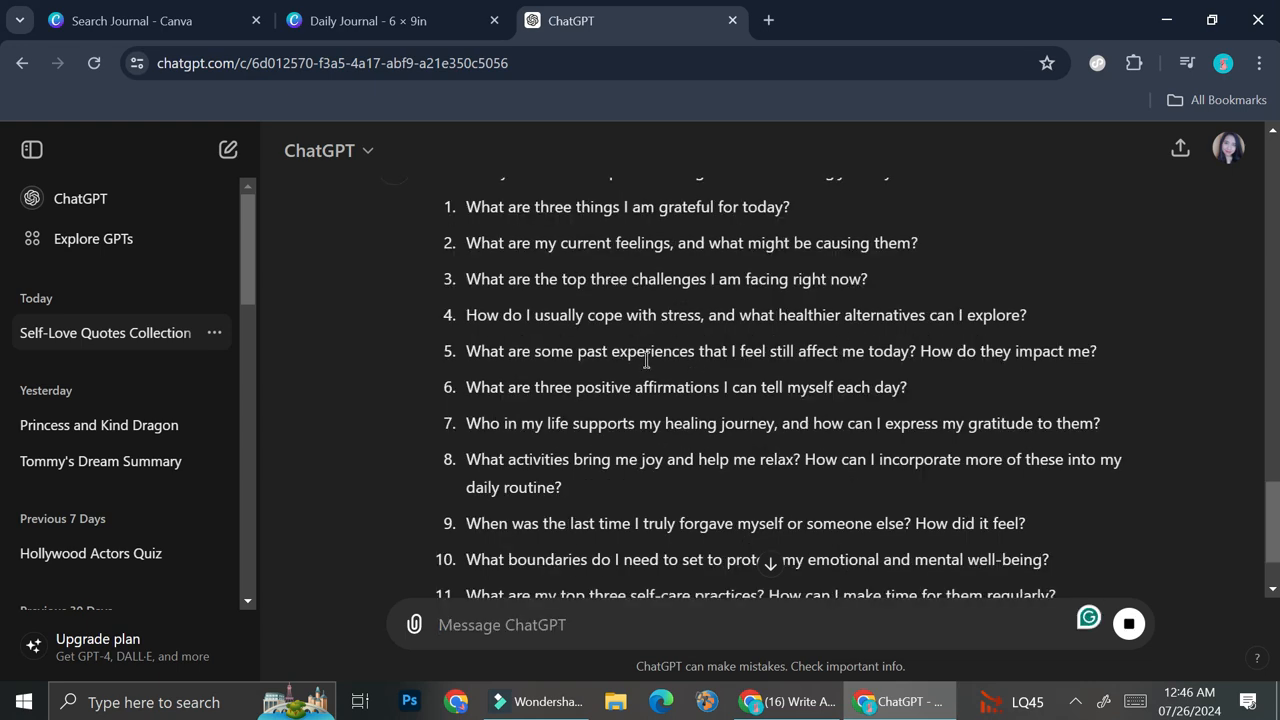
{"action": "scroll", "coordinate": [634, 360], "scroll_direction": "up", "scroll_amount": 1}
Look through the similar journal templates in Canva and read the generated self-healing questions in ChatGPT
{"action": "left_click", "coordinate": [390, 22]}
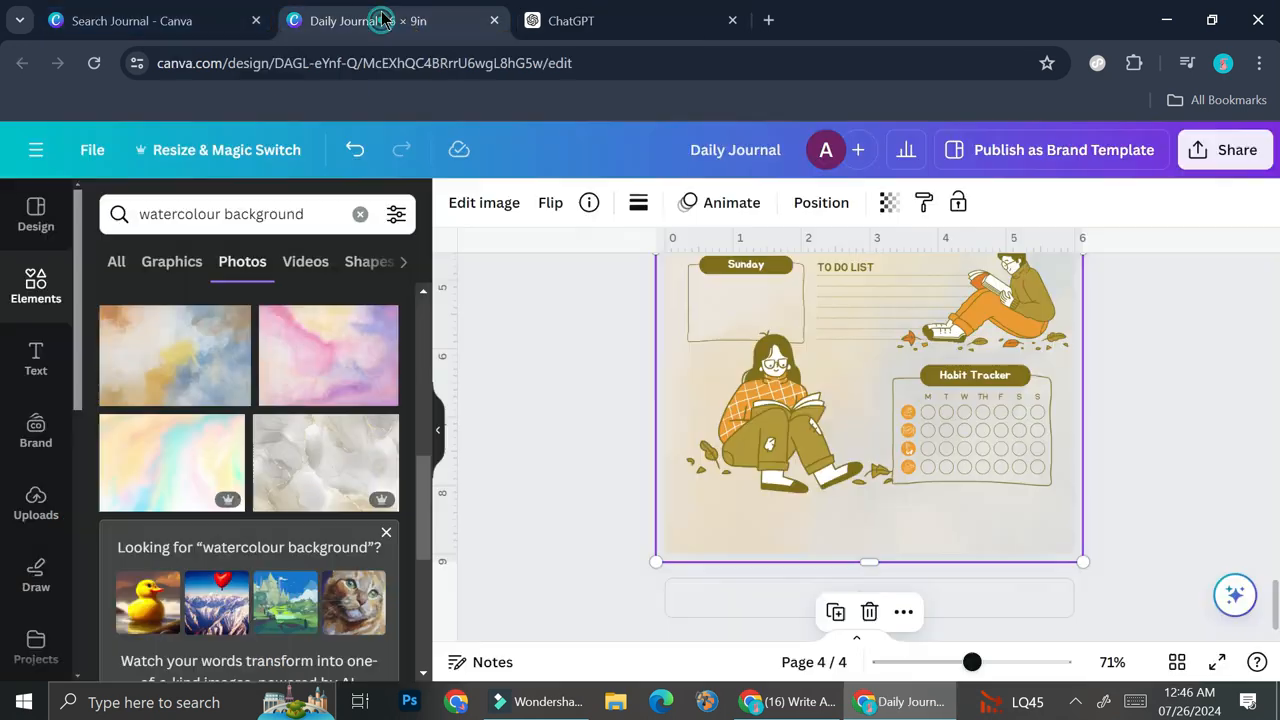
{"action": "left_click", "coordinate": [37, 218]}
{"action": "scroll", "coordinate": [280, 403], "scroll_direction": "down", "scroll_amount": 3}
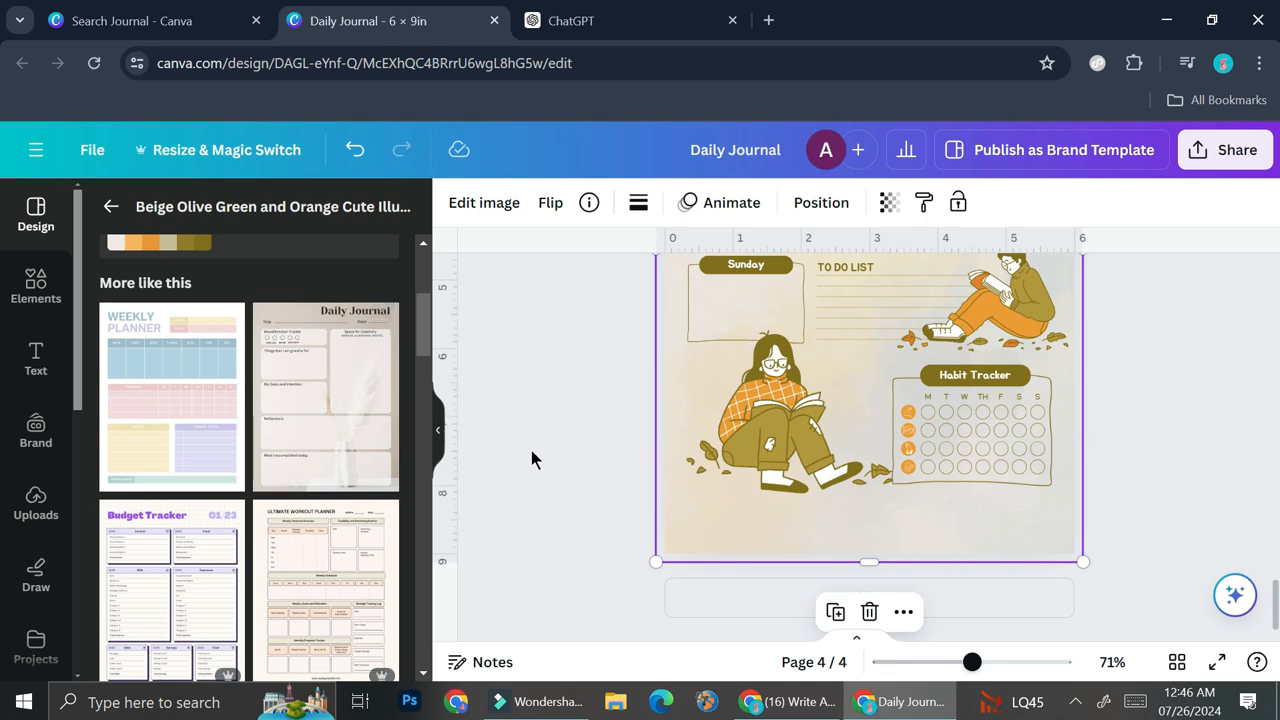
{"action": "left_click", "coordinate": [600, 20]}
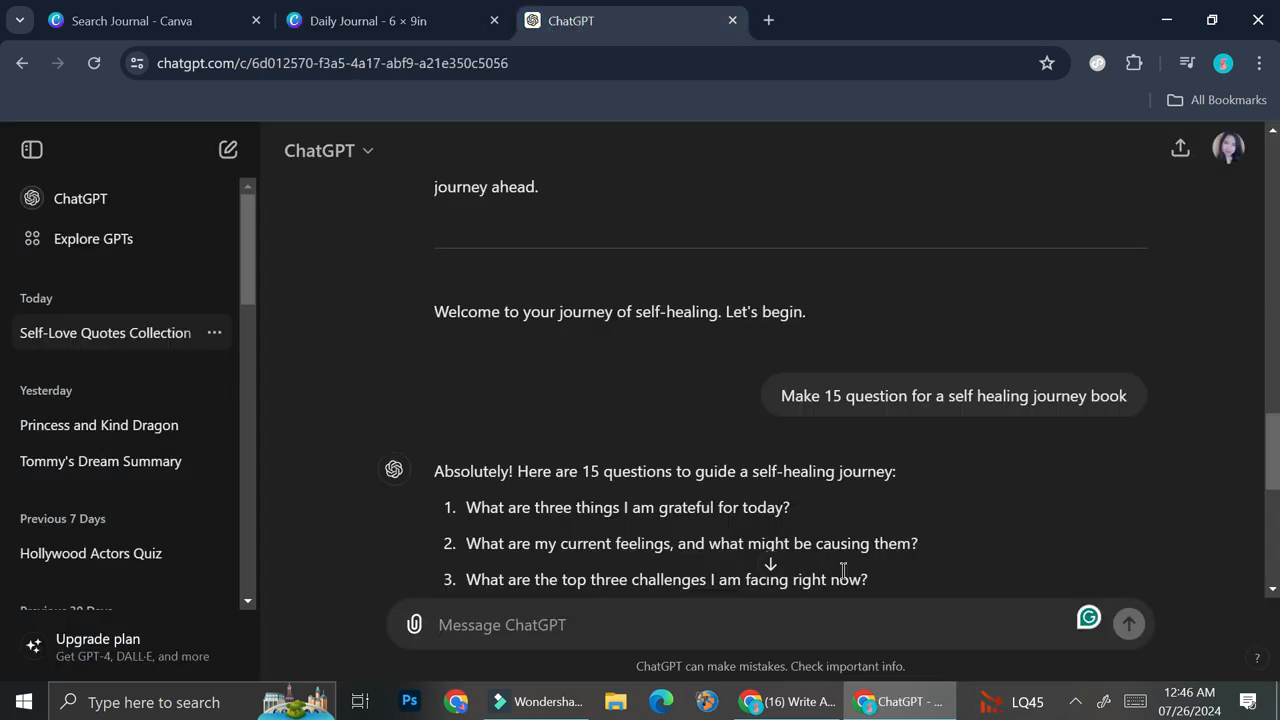
{"action": "scroll", "coordinate": [754, 502], "scroll_direction": "down", "scroll_amount": 5}
{"action": "scroll", "coordinate": [754, 502], "scroll_direction": "up", "scroll_amount": 3}
{"action": "scroll", "coordinate": [754, 502], "scroll_direction": "up", "scroll_amount": 1}
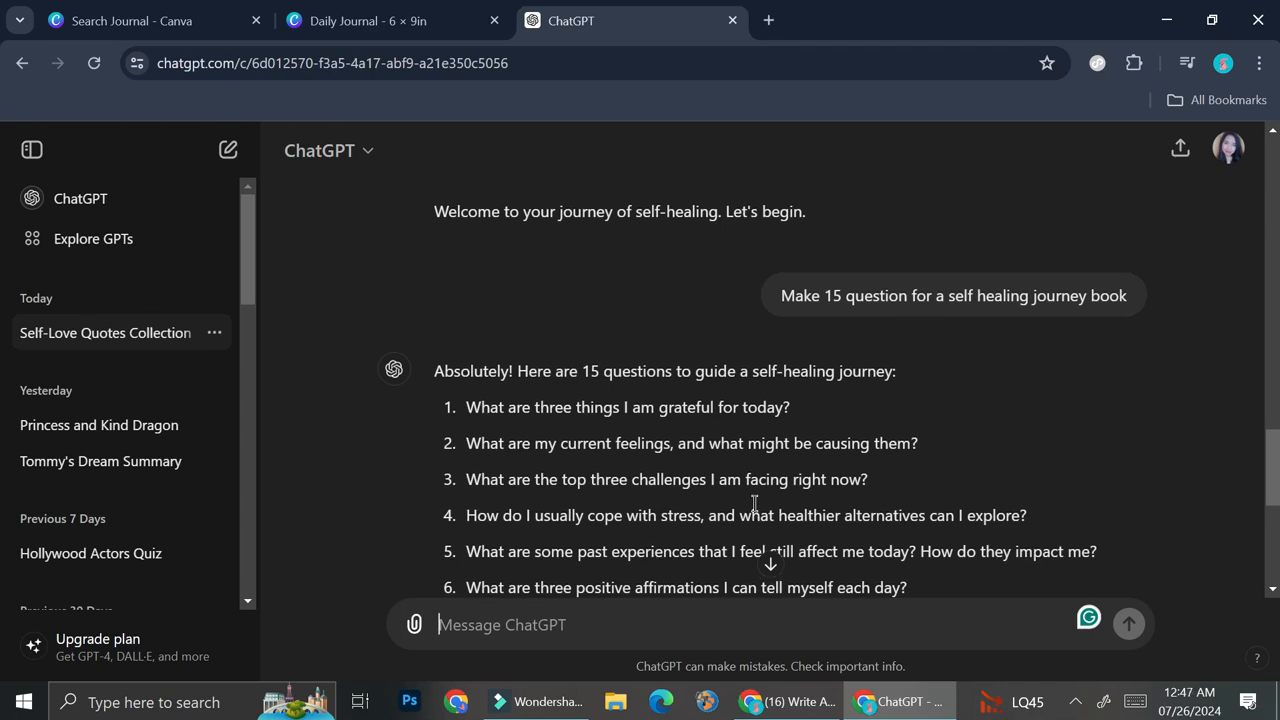
Return to Canva and download the Daily Journal design as PDF Standard
{"action": "key", "text": "ctrl+shift+Tab"}
{"action": "scroll", "coordinate": [913, 438], "scroll_direction": "up", "scroll_amount": 6}
{"action": "scroll", "coordinate": [913, 447], "scroll_direction": "up", "scroll_amount": 3}
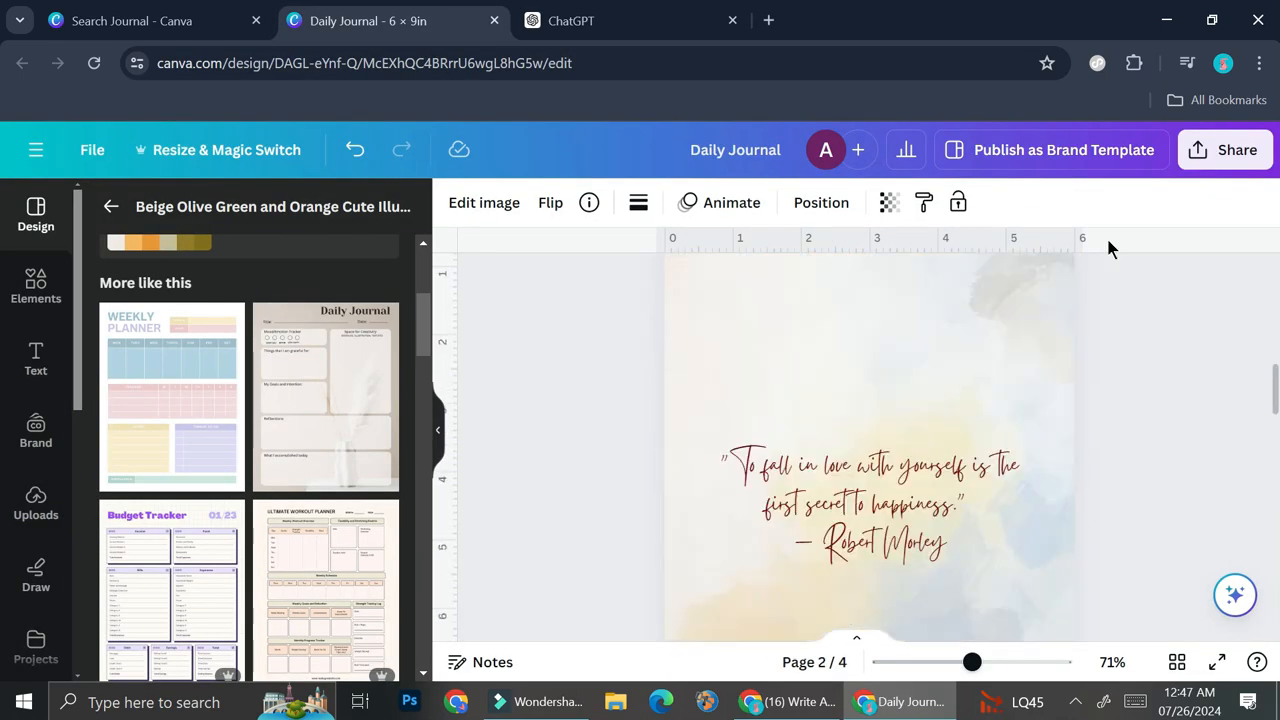
{"action": "left_click", "coordinate": [1222, 150]}
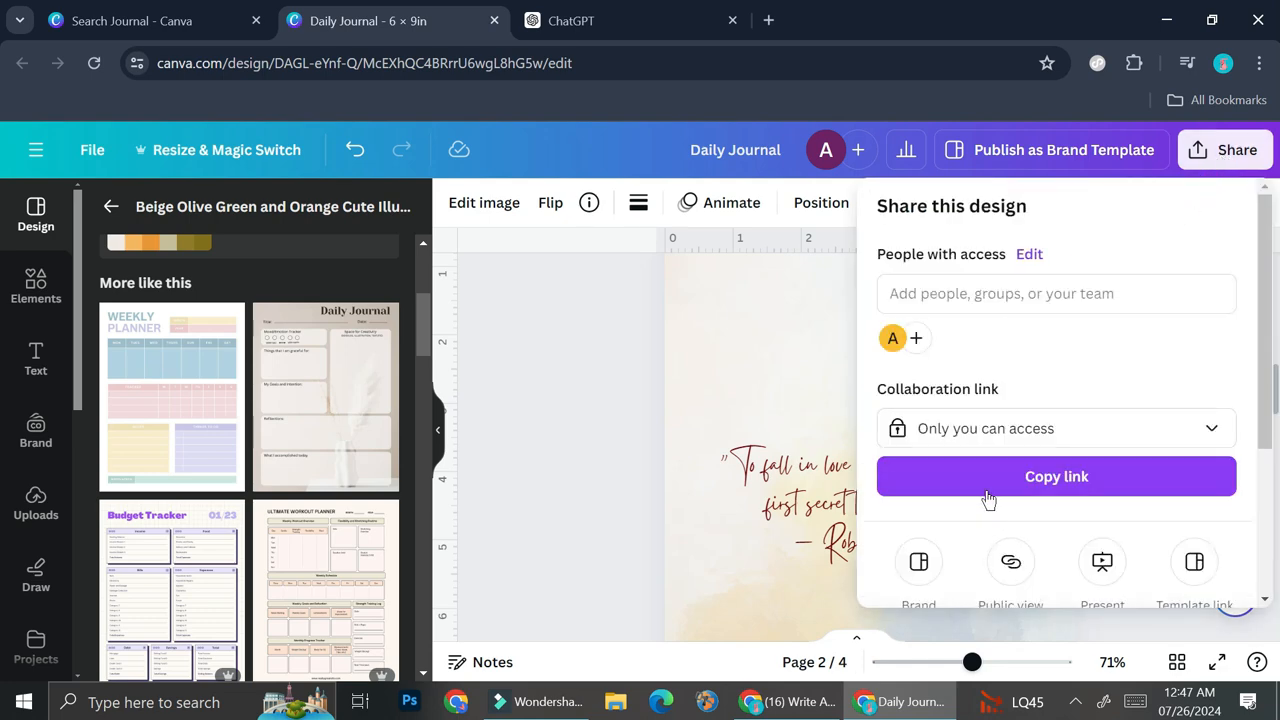
{"action": "scroll", "coordinate": [985, 494], "scroll_direction": "down", "scroll_amount": 3}
{"action": "left_click", "coordinate": [962, 440]}
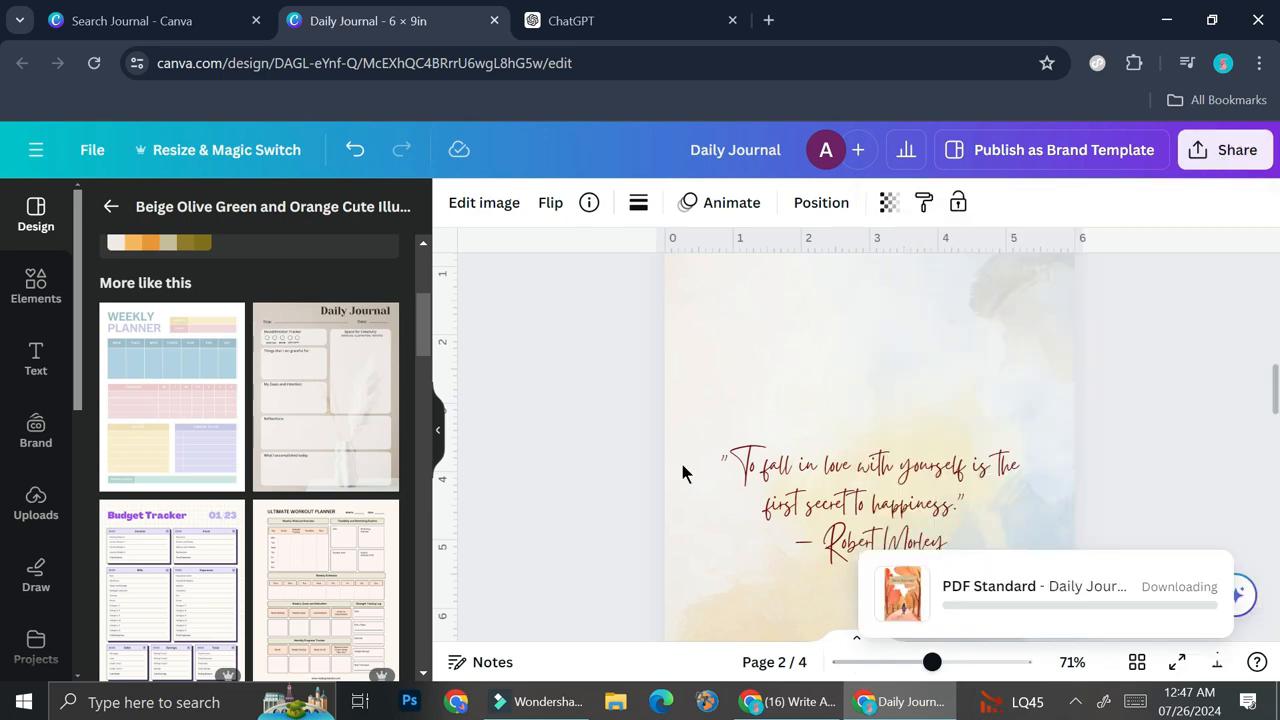